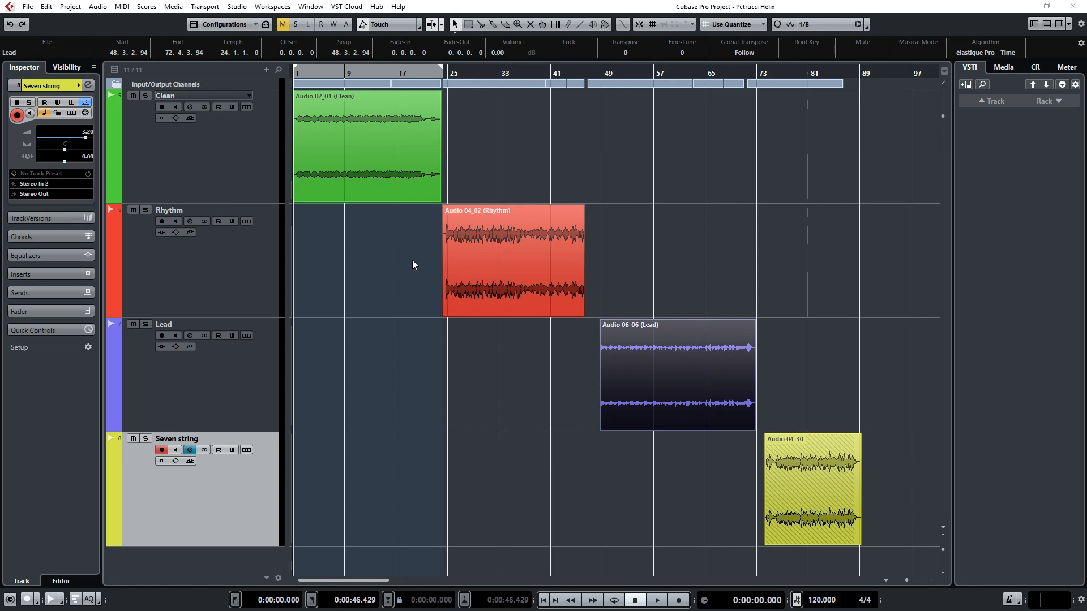
pyautogui.click(325, 138)
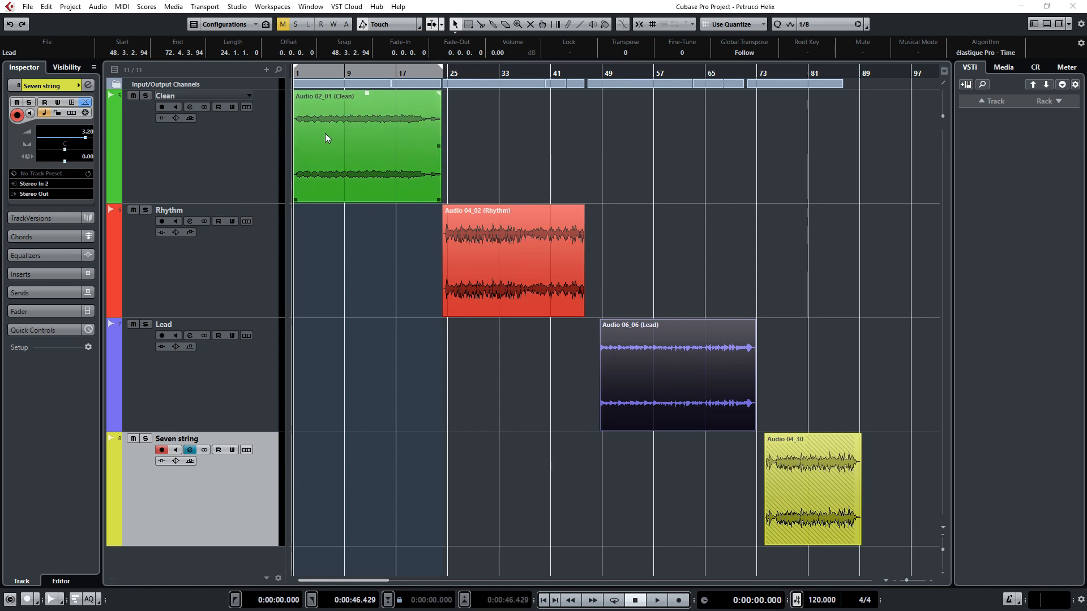
pyautogui.click(524, 232)
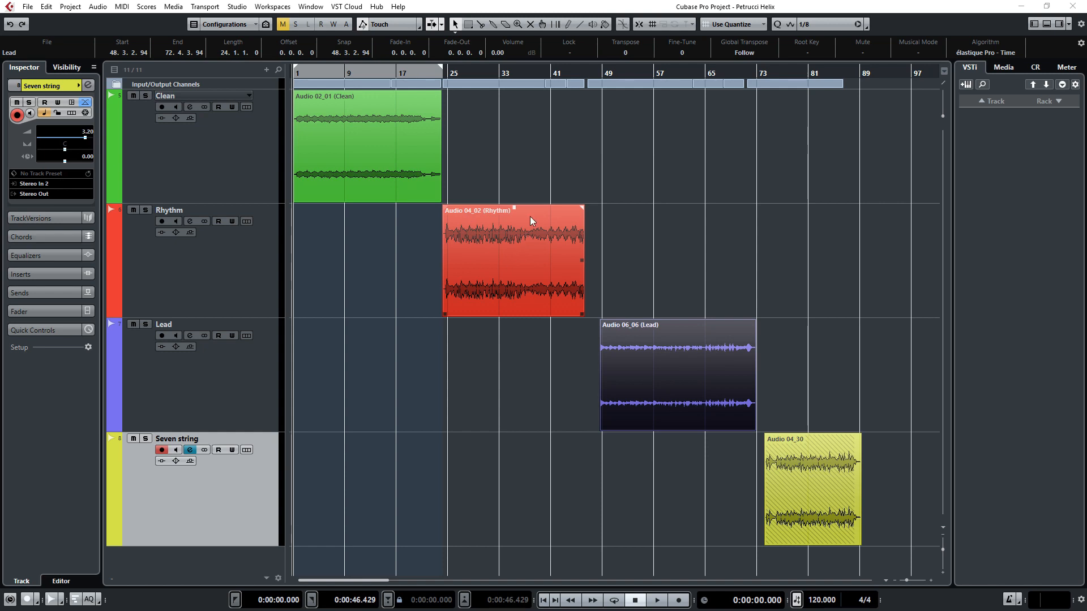
pyautogui.click(668, 362)
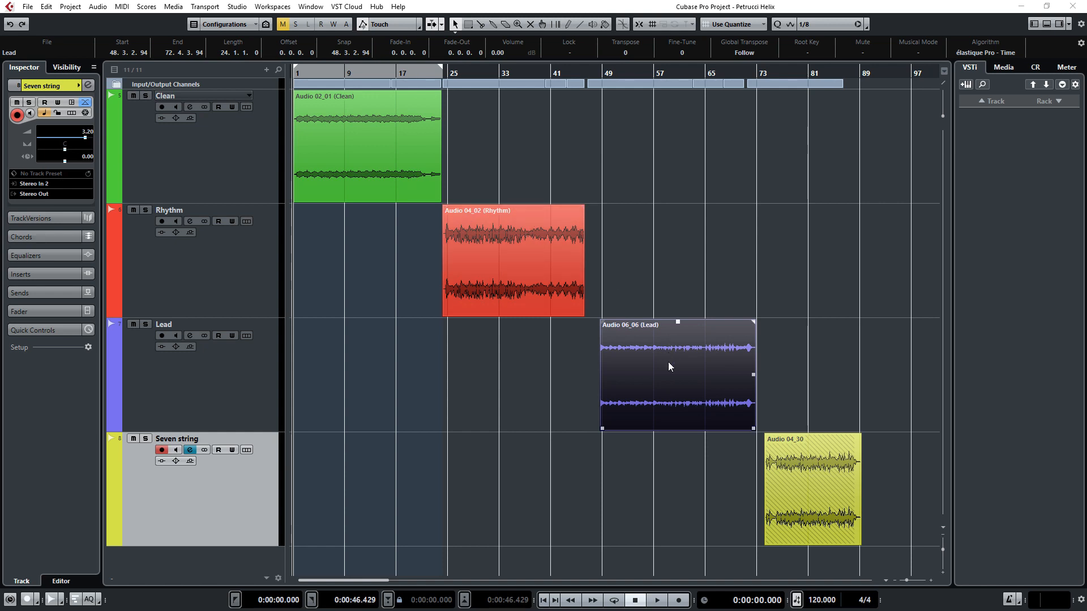
pyautogui.click(802, 499)
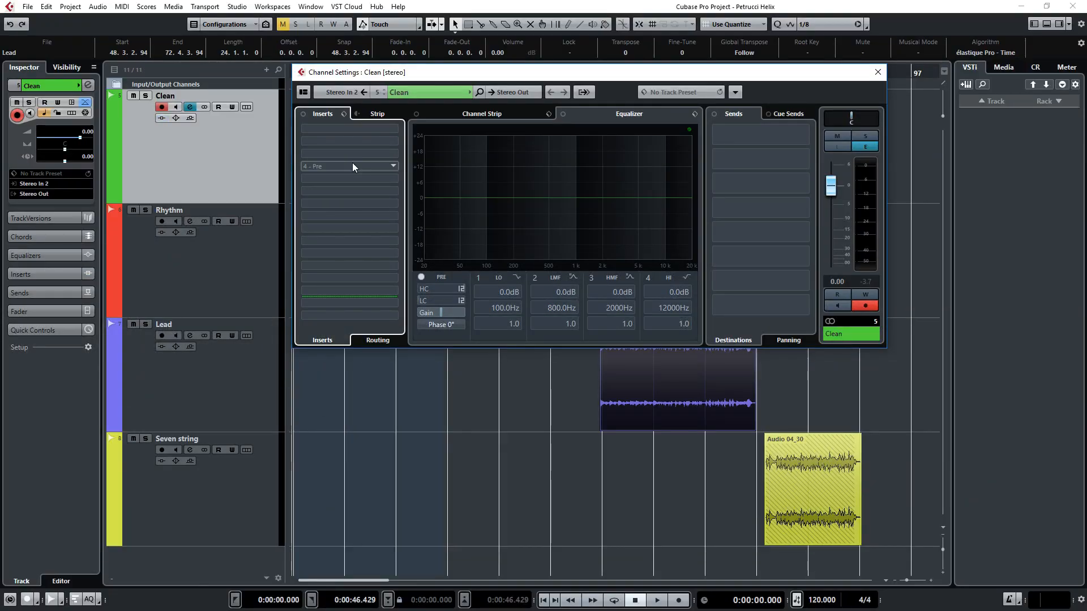
# Step: Find the NadIR plug-in by searching for "nadir" and load it in insert slot 2 of the Clean channel
pyautogui.click(396, 145)
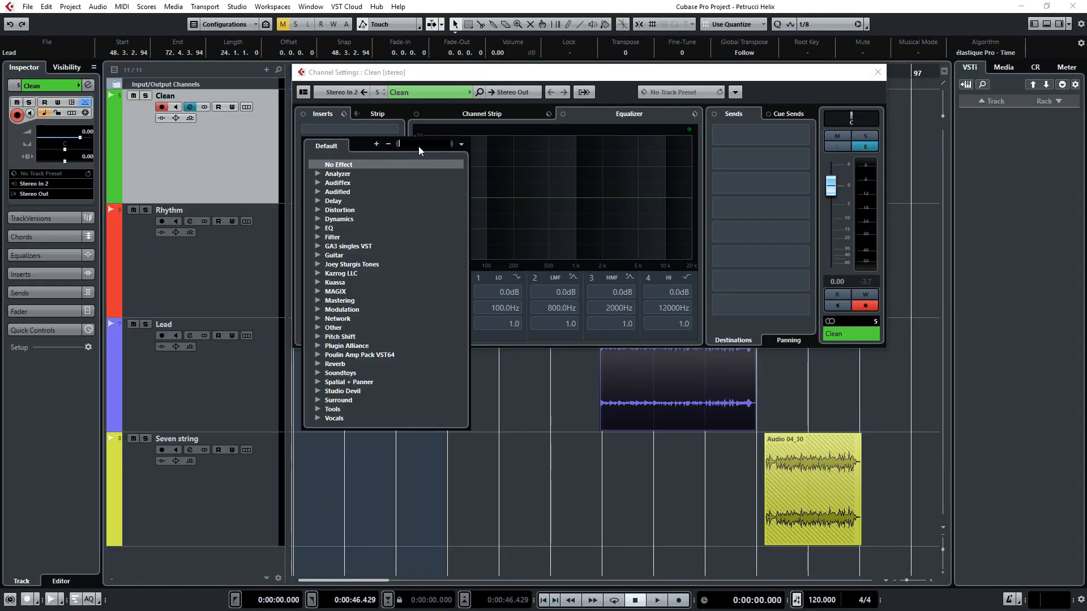
pyautogui.write('nadir')
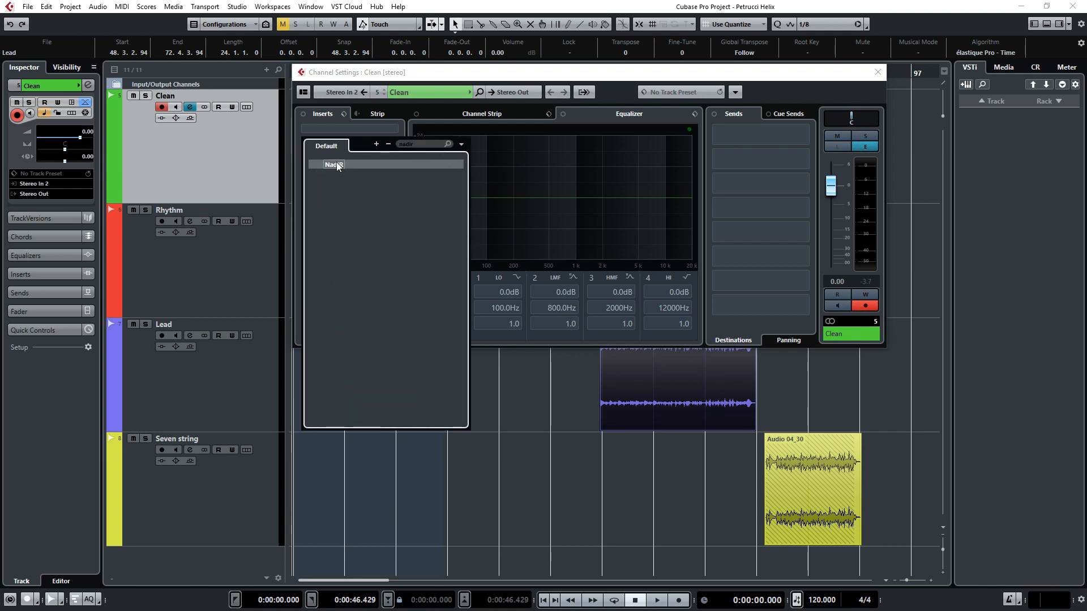
pyautogui.click(336, 163)
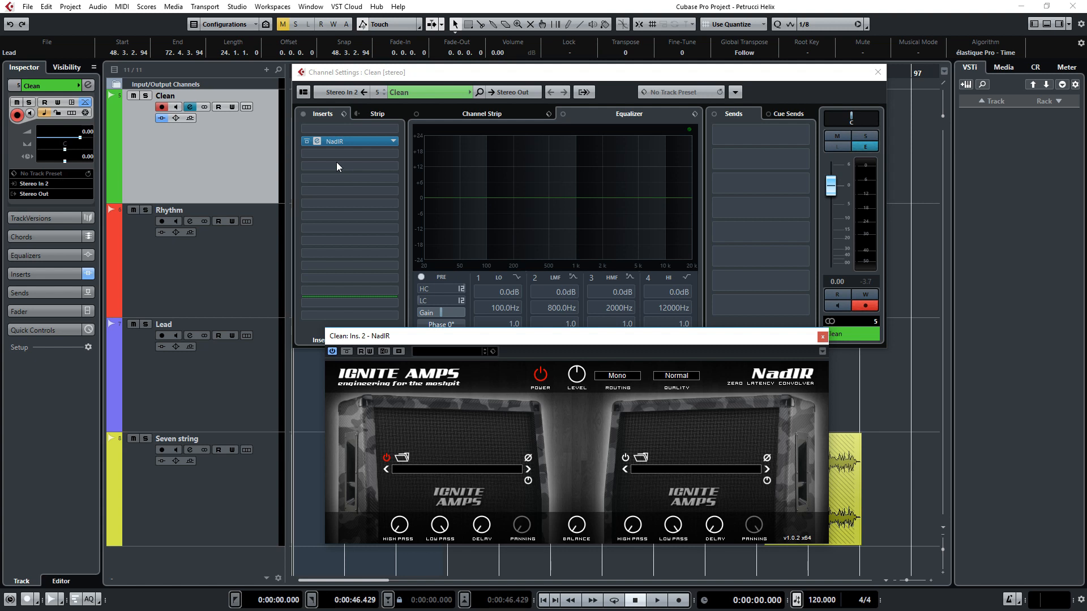
# Step: Set NadIR's quality to Extreme and its routing to Dual Mono
pyautogui.click(676, 375)
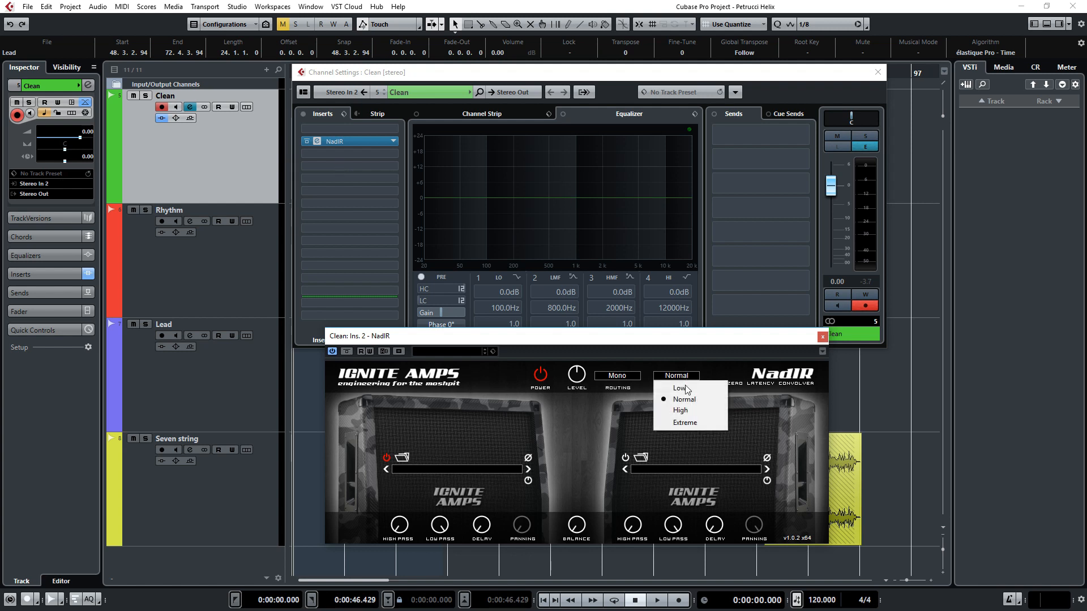
pyautogui.click(682, 422)
pyautogui.click(616, 376)
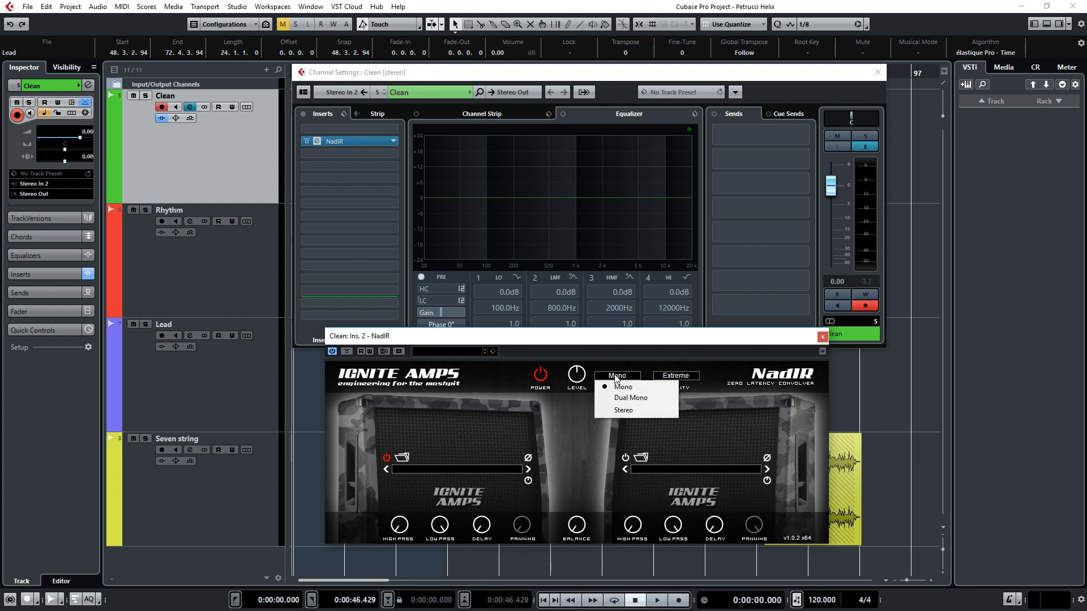
pyautogui.click(633, 397)
# Step: Open the impulse response browser in NadIR and go to the OwnHammer folder Wav-200ms, 48000-Hz, 212 RECTO
pyautogui.click(641, 458)
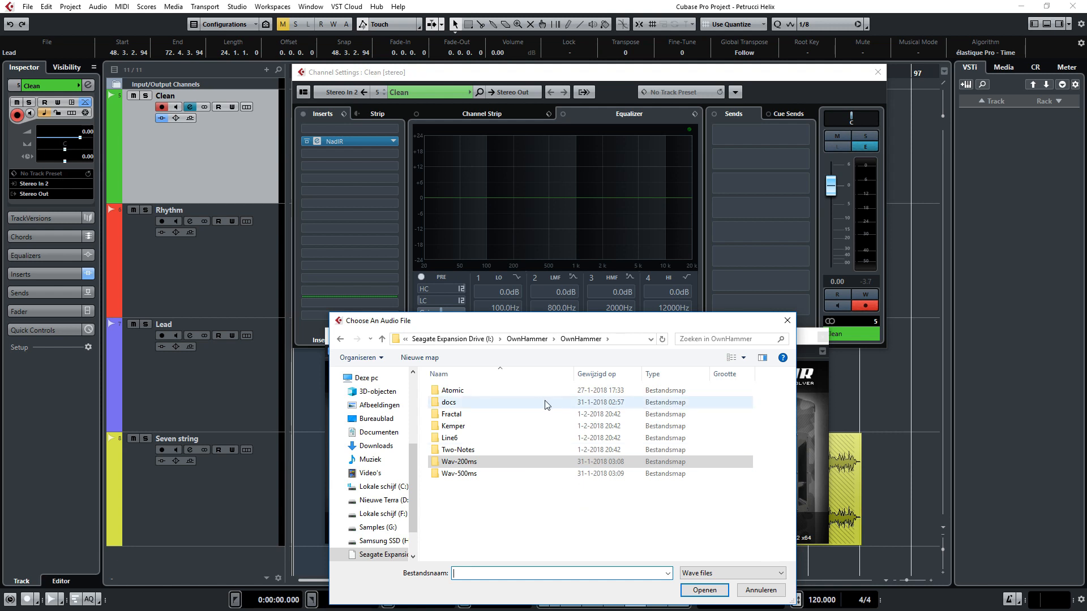
pyautogui.doubleClick(474, 461)
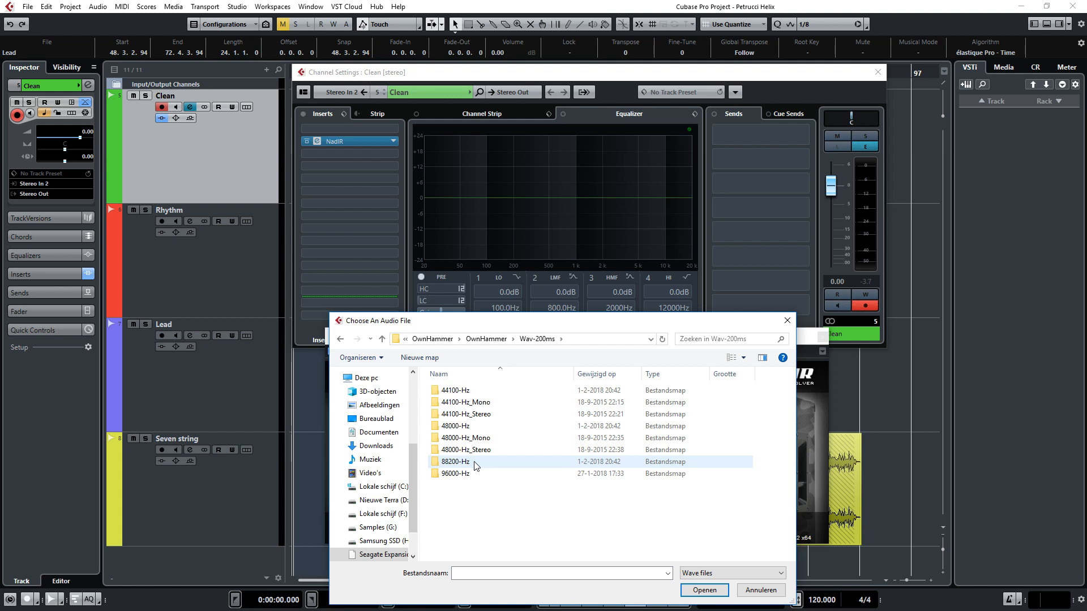
pyautogui.click(475, 430)
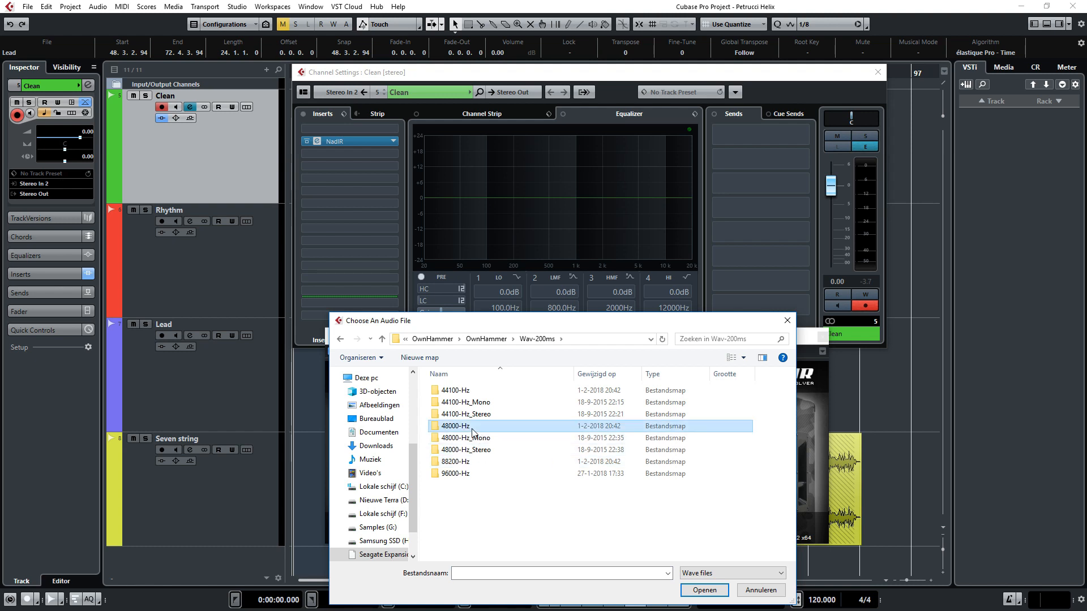
pyautogui.doubleClick(474, 431)
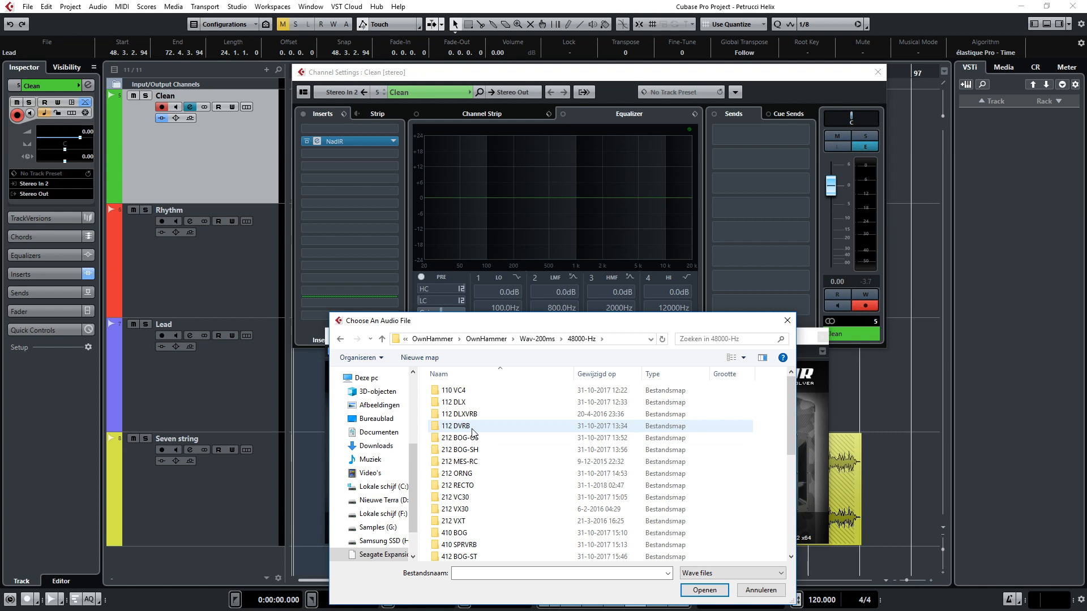
pyautogui.doubleClick(473, 486)
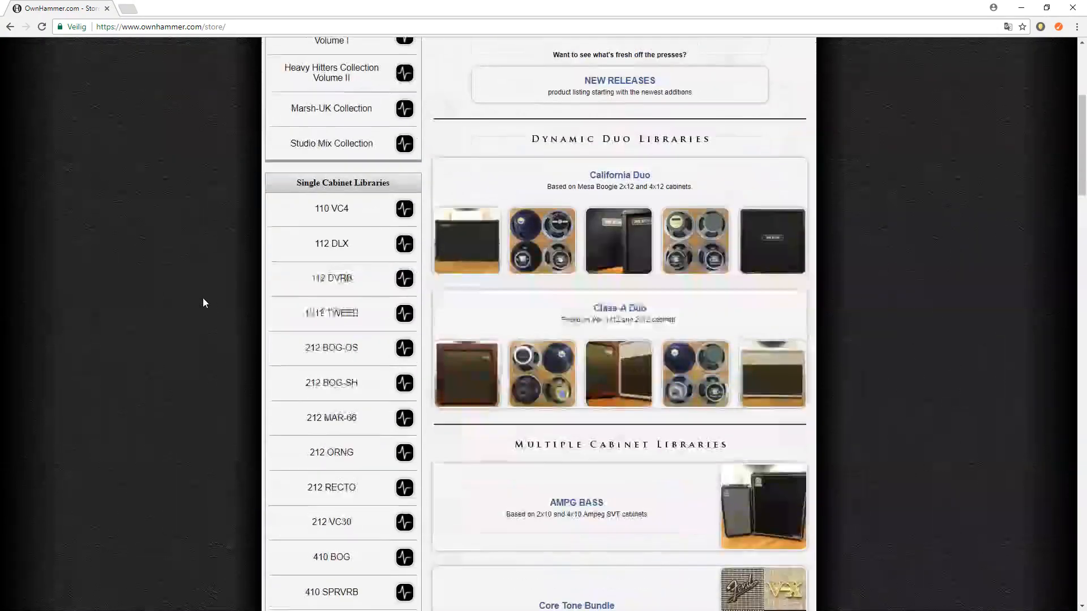
# Step: Switch to the web browser and look over the 212 RECTO 6-Pack Bundle product page in the OwnHammer store
pyautogui.scroll(-2, 204, 303)
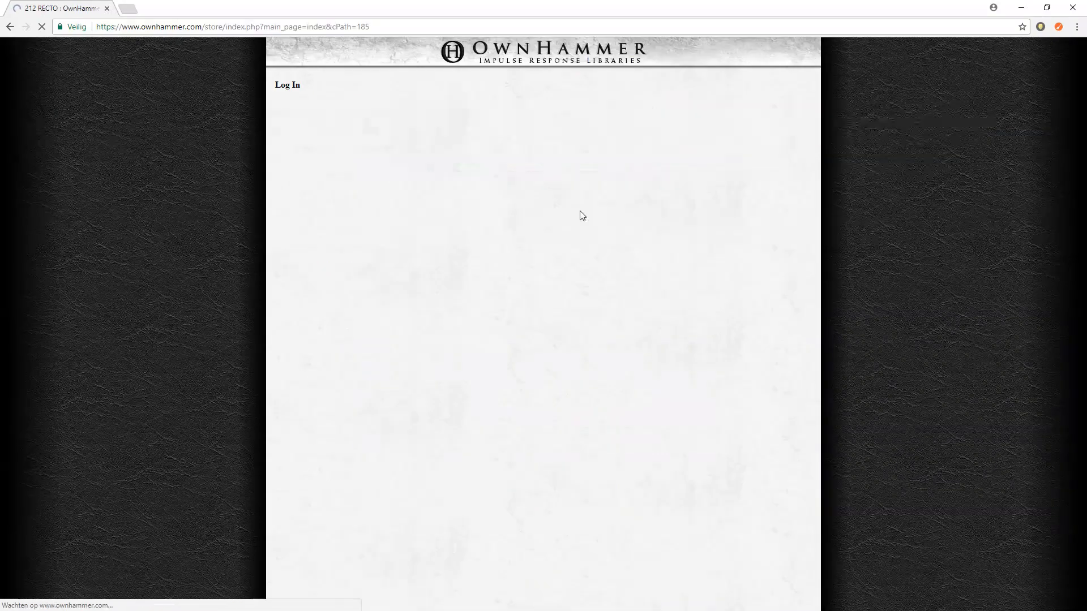
pyautogui.click(634, 271)
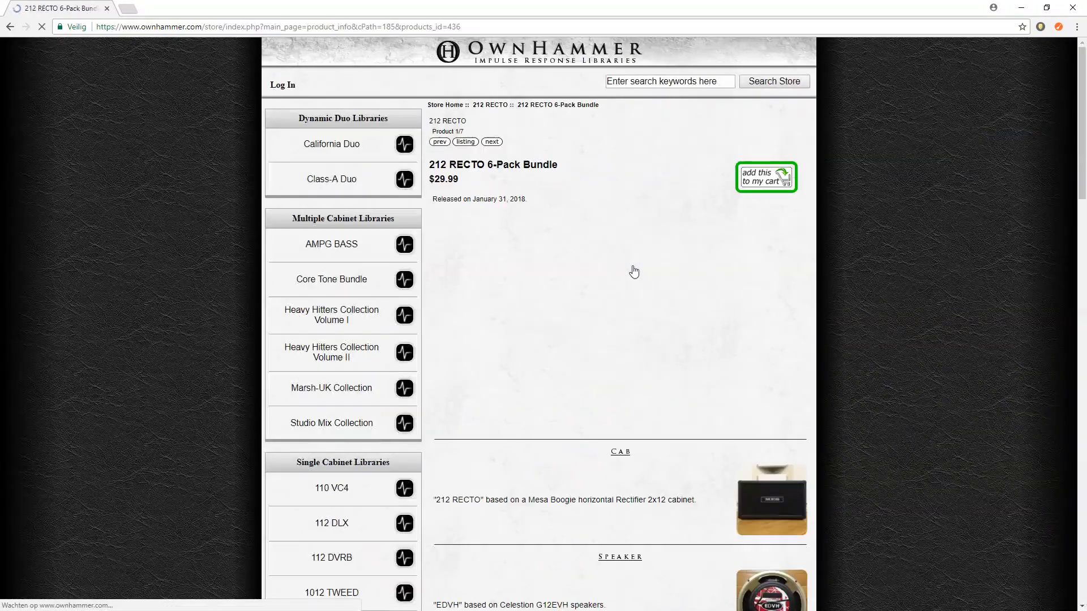
pyautogui.scroll(-10, 208, 270)
pyautogui.scroll(-3, 208, 270)
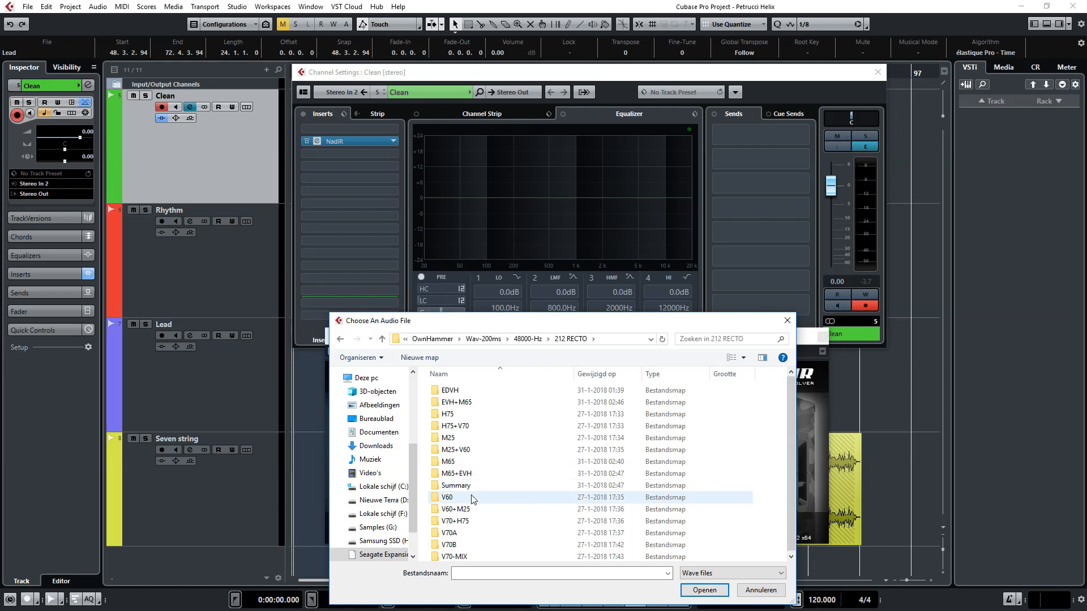
# Step: Back in Cubase, load OH 212 RECTO V60 MDRN-06 from the V60 Quick-Start folder into NadIR's first cabinet
pyautogui.doubleClick(473, 498)
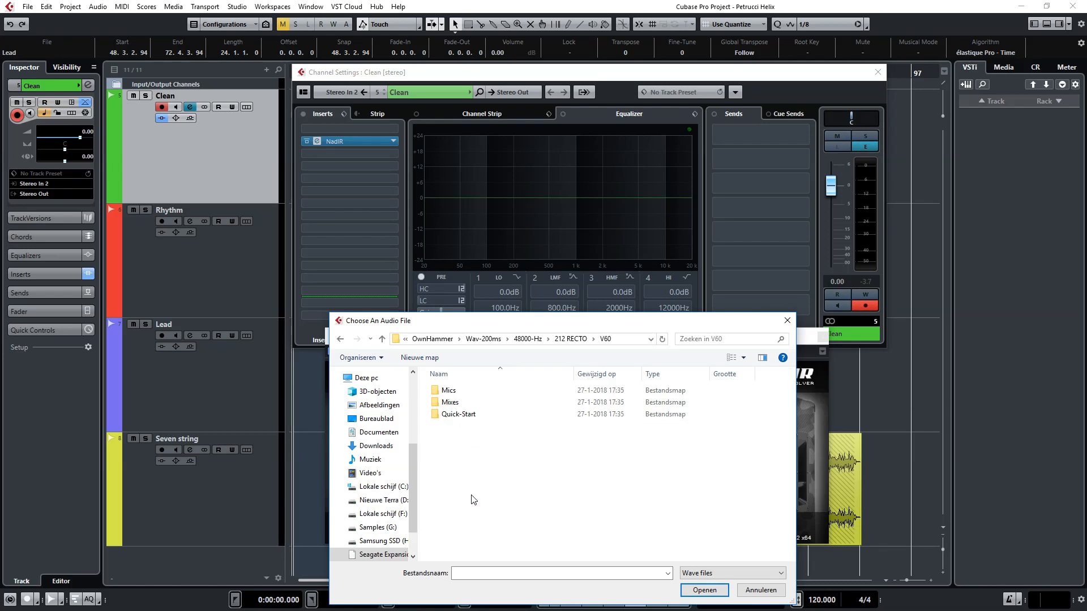
pyautogui.doubleClick(477, 417)
pyautogui.scroll(-2, 578, 469)
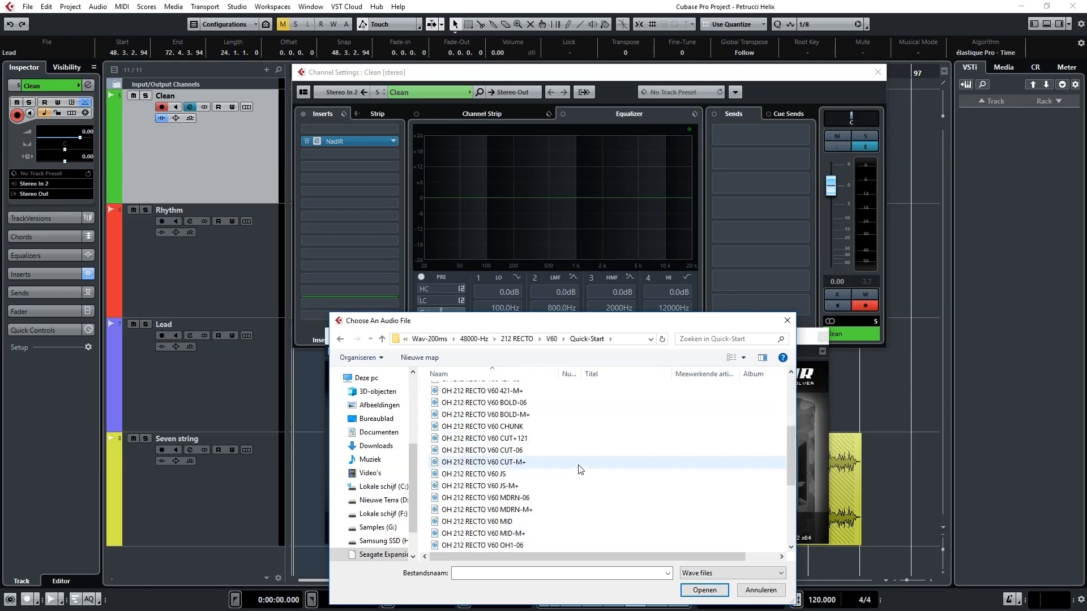
pyautogui.scroll(-3, 566, 481)
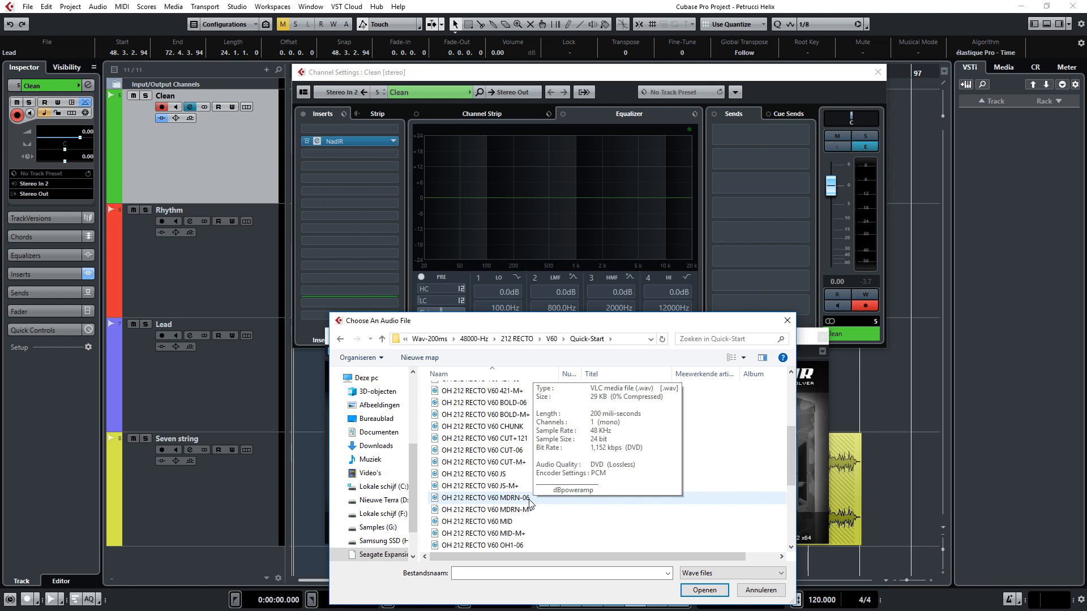
pyautogui.doubleClick(528, 500)
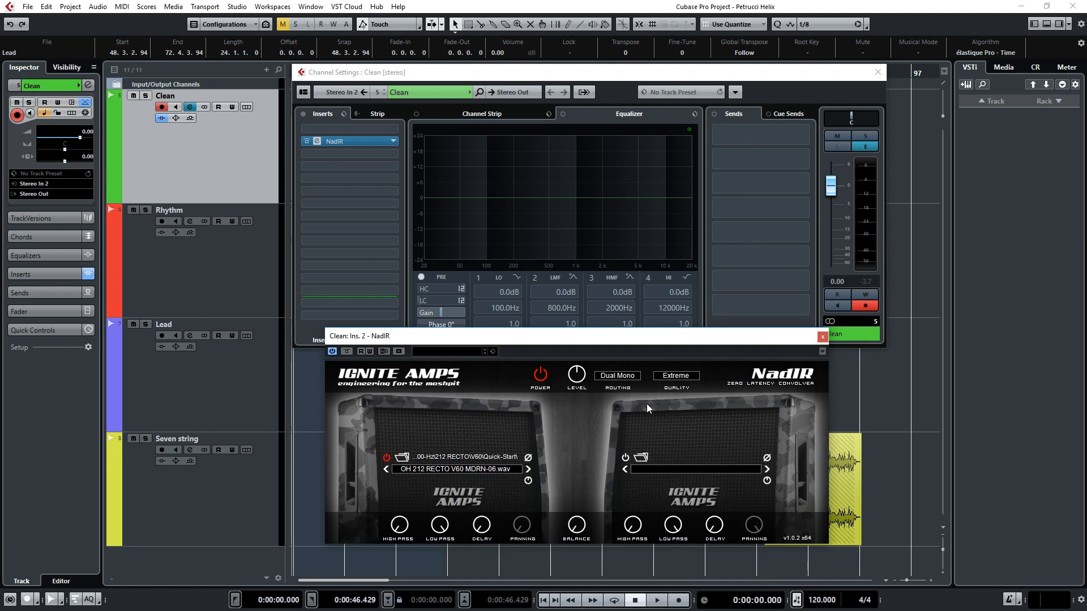
# Step: Load Helix Native in insert slot 1 of the Clean channel, ahead of NadIR
pyautogui.click(396, 130)
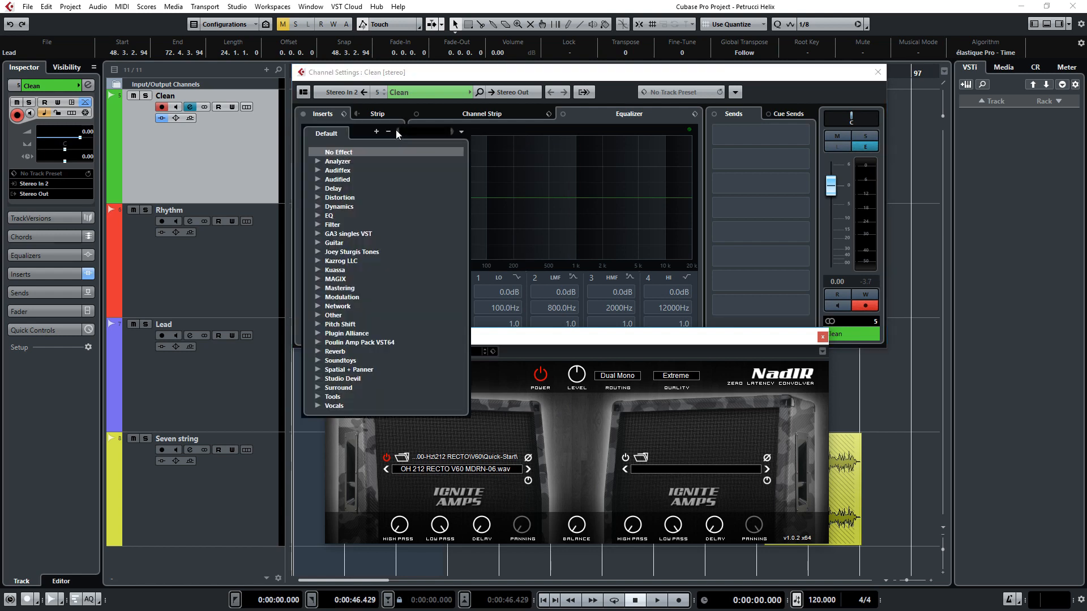
pyautogui.write('h')
pyautogui.press('Escape')
pyautogui.click(394, 130)
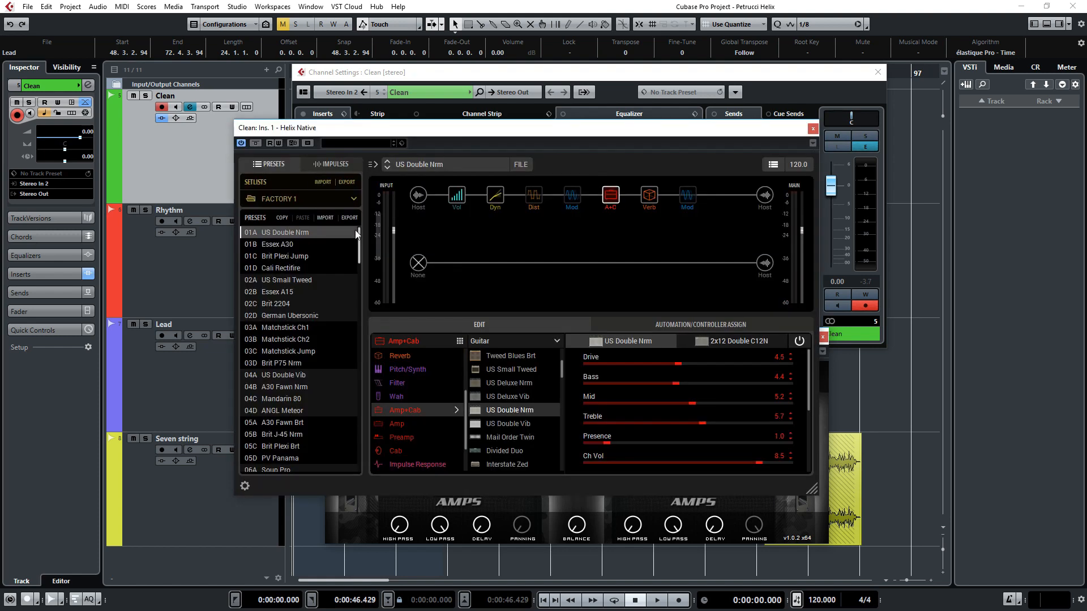
# Step: Switch Helix Native to the USER 1 setlist and load the empty preset 01A
pyautogui.click(295, 200)
pyautogui.click(284, 234)
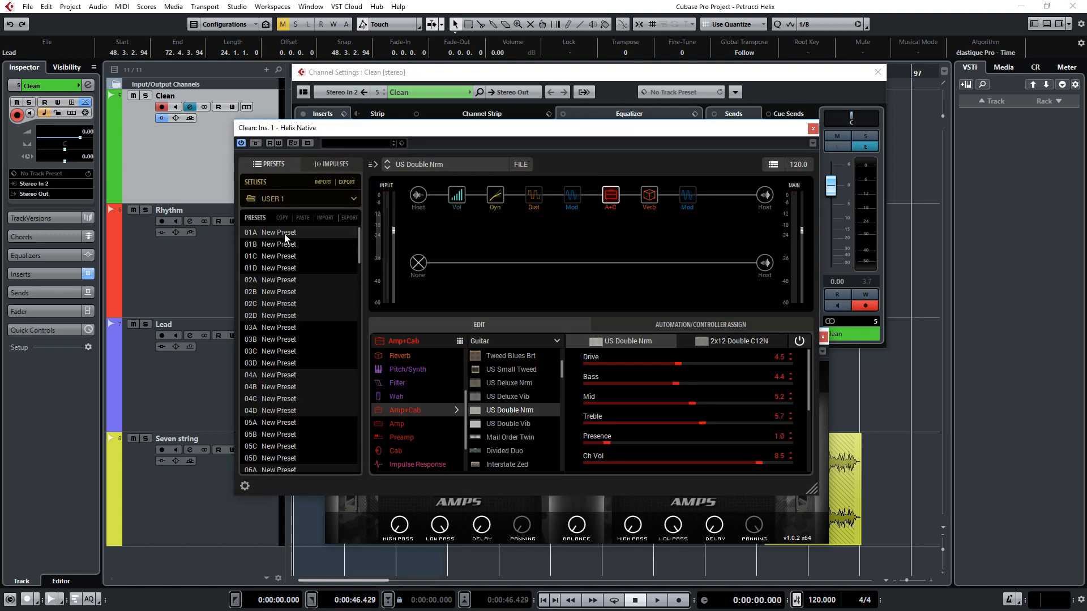
pyautogui.click(283, 233)
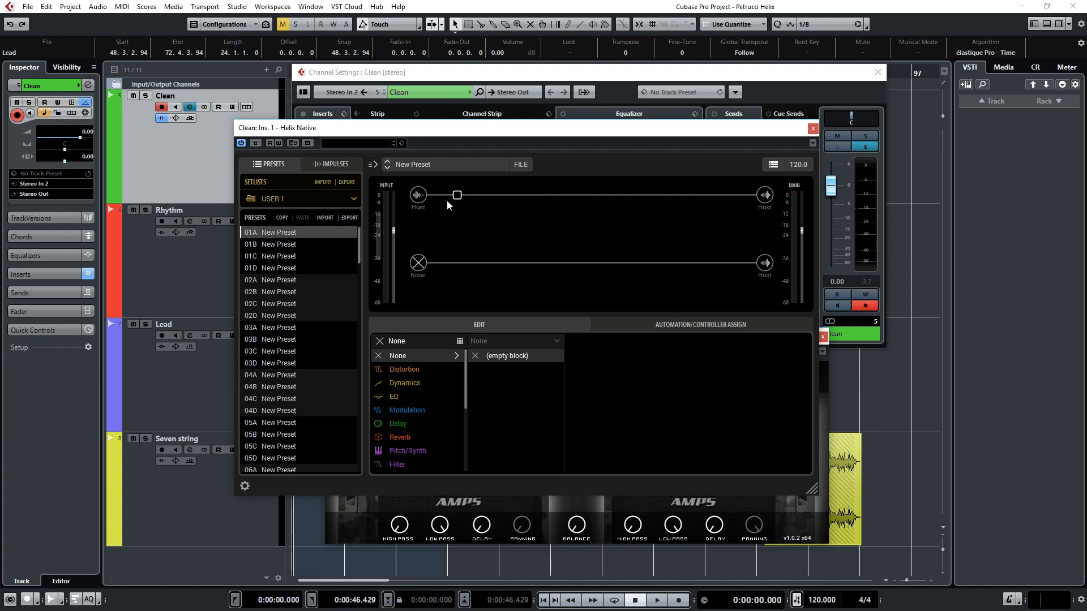
# Step: Add a Cali IV Rhythm 1 guitar amp block, without cab, midway along the upper signal path
pyautogui.click(419, 196)
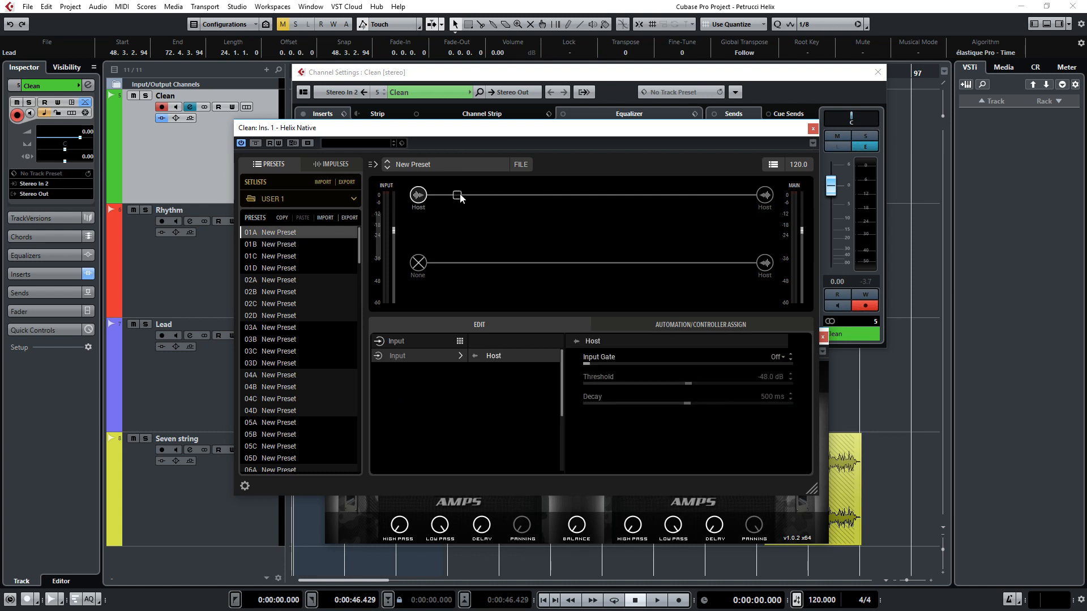
pyautogui.click(573, 196)
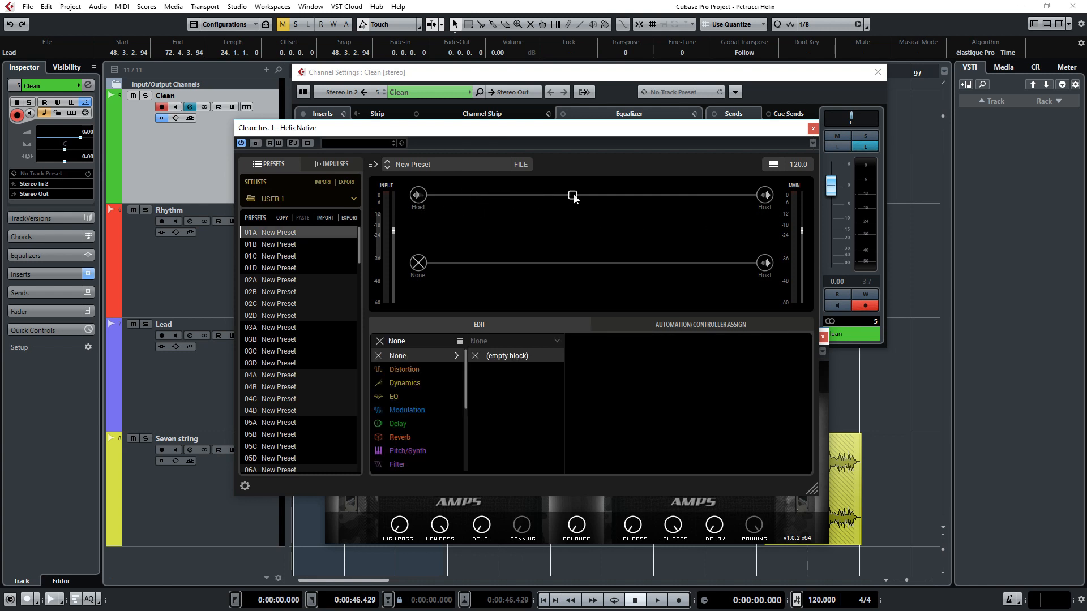
pyautogui.moveTo(465, 371); pyautogui.dragTo(465, 424)
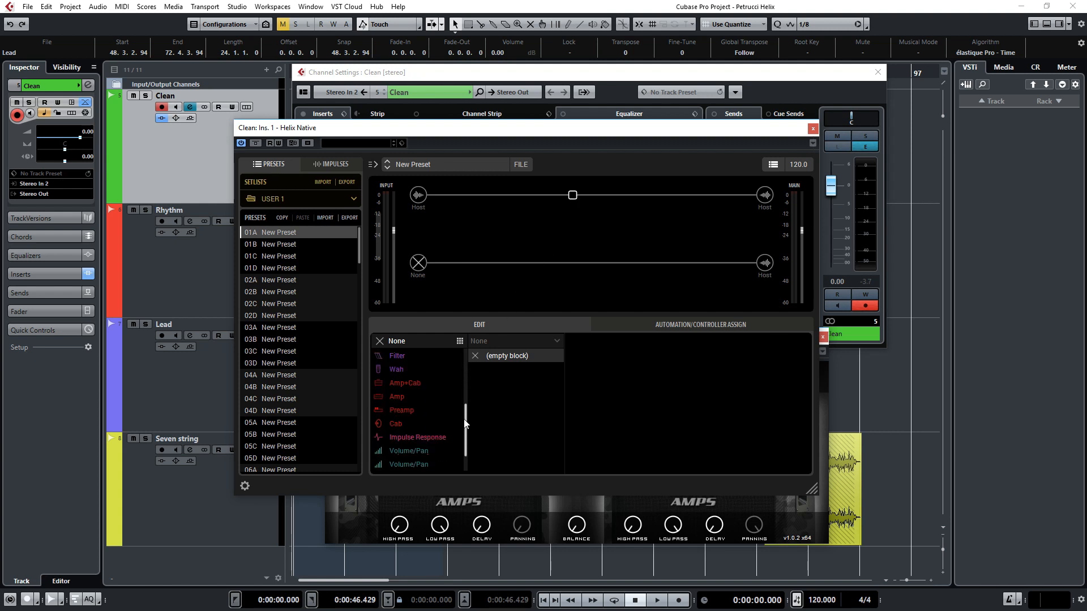
pyautogui.click(420, 396)
pyautogui.moveTo(565, 365); pyautogui.dragTo(563, 431)
pyautogui.click(526, 426)
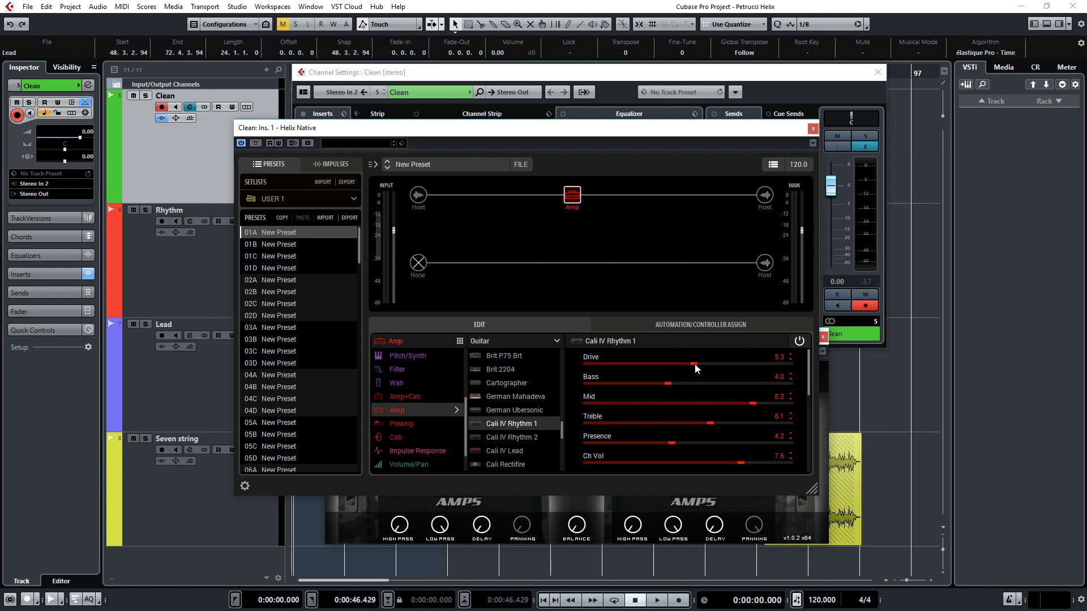
# Step: On the Cali IV Rhythm 1 amp, lower Drive slightly, raise Bass, reduce Mid, and adjust Presence and Ch Vol
pyautogui.moveTo(695, 364); pyautogui.dragTo(691, 363)
pyautogui.moveTo(668, 383); pyautogui.dragTo(682, 386)
pyautogui.moveTo(756, 403); pyautogui.dragTo(723, 405)
pyautogui.moveTo(673, 444); pyautogui.dragTo(790, 467)
# Step: Set the amp's graphic EQ to 0.0 dB at 80Hz, -0.8 dB at 240Hz, -1.4 dB at 750Hz and -0.6 dB at 2200Hz
pyautogui.moveTo(807, 385); pyautogui.dragTo(814, 450)
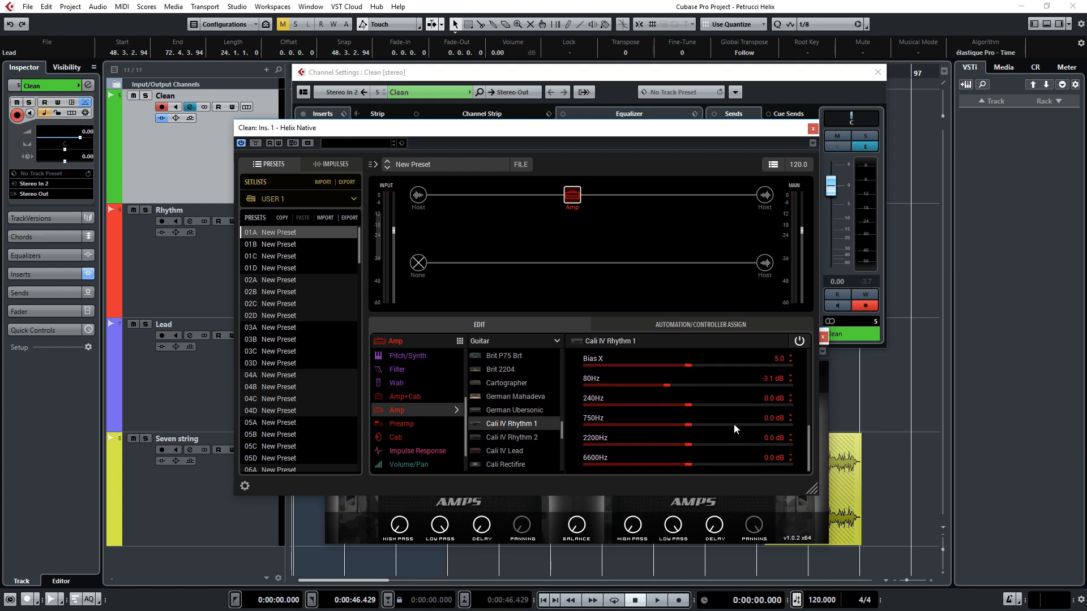
pyautogui.moveTo(668, 385); pyautogui.dragTo(683, 405)
pyautogui.moveTo(689, 450); pyautogui.dragTo(679, 430)
# Step: Play the project to audition the clean tone, set the Clean track's volume to 1.53, and stop playback
pyautogui.press('space')
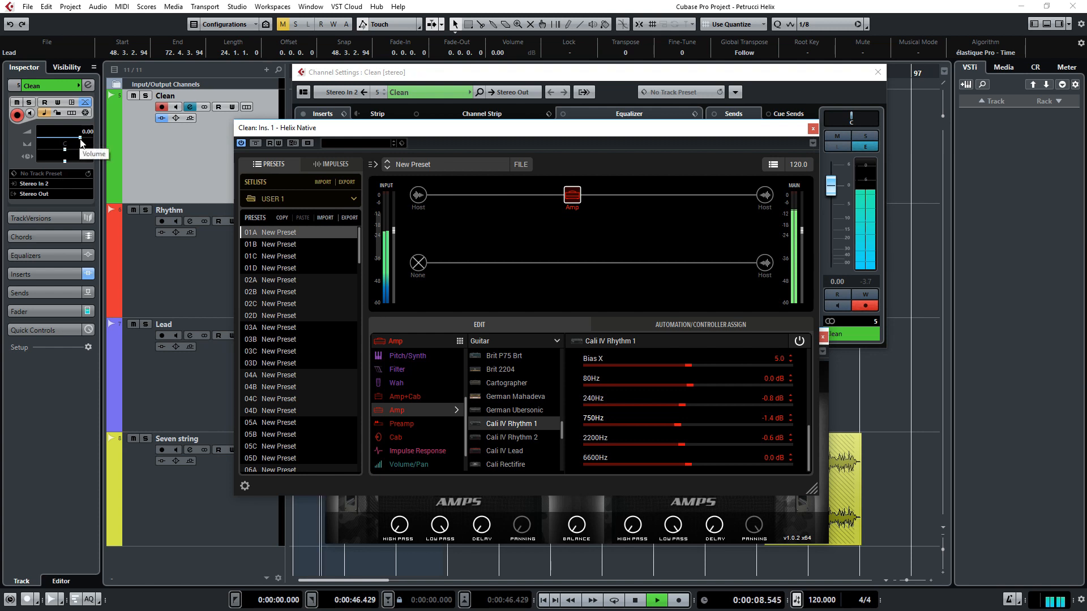
pyautogui.moveTo(80, 138); pyautogui.dragTo(83, 141)
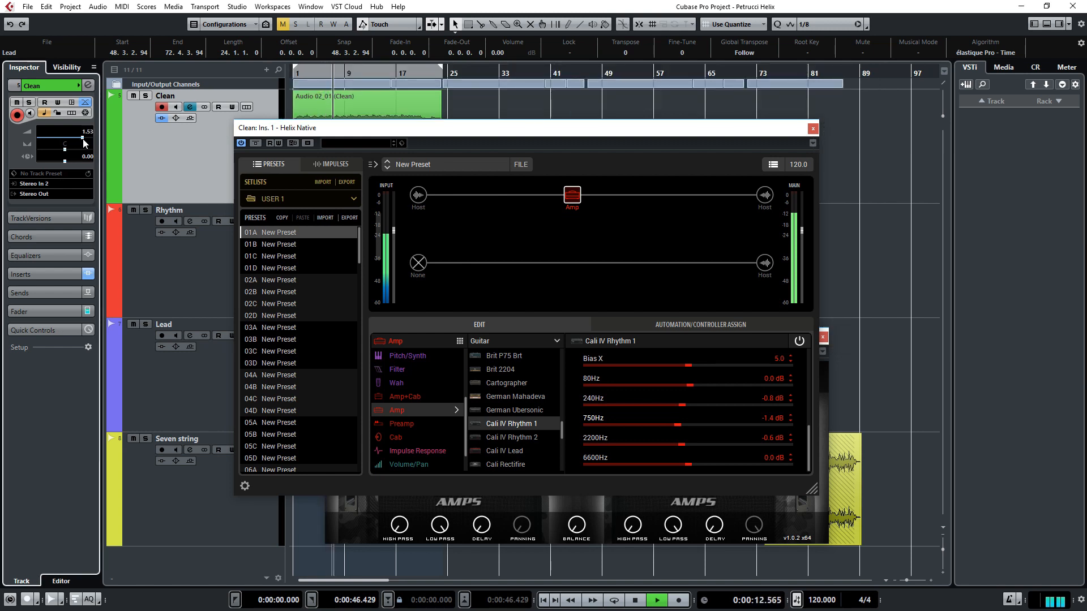
pyautogui.press('space')
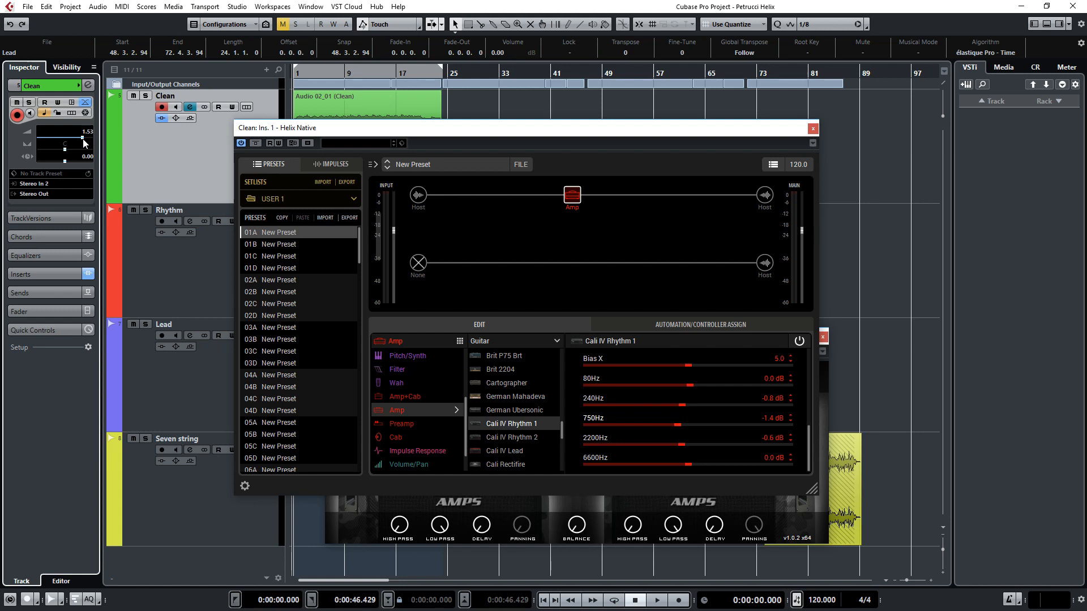
# Step: Add a mono Simple Delay block just after the amp with Time at 8 ms, minimum Feedback and a raised Mix
pyautogui.click(612, 196)
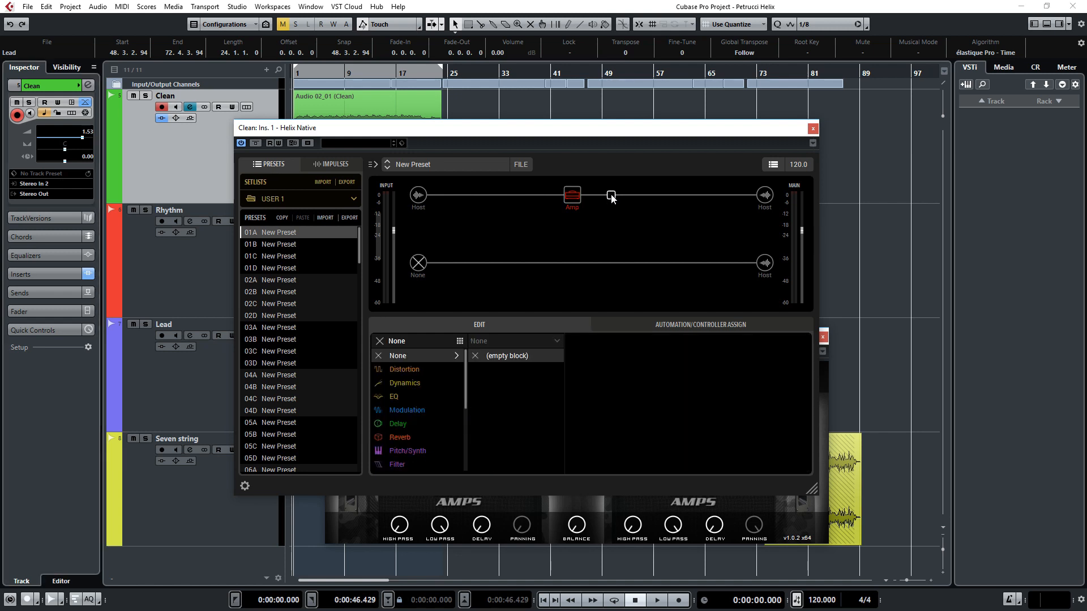
pyautogui.moveTo(424, 424)
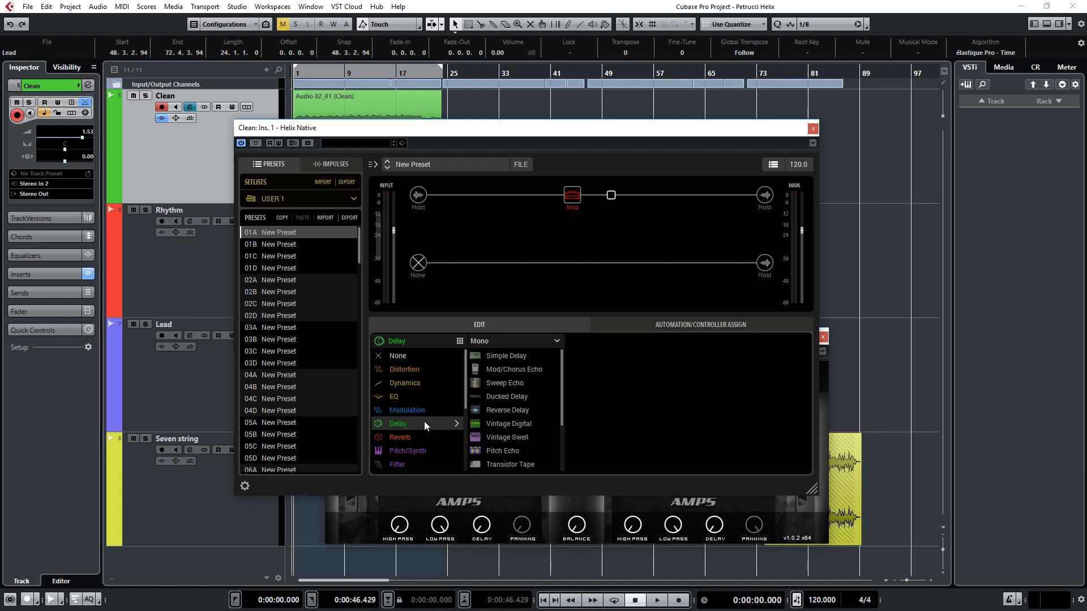
pyautogui.click(514, 357)
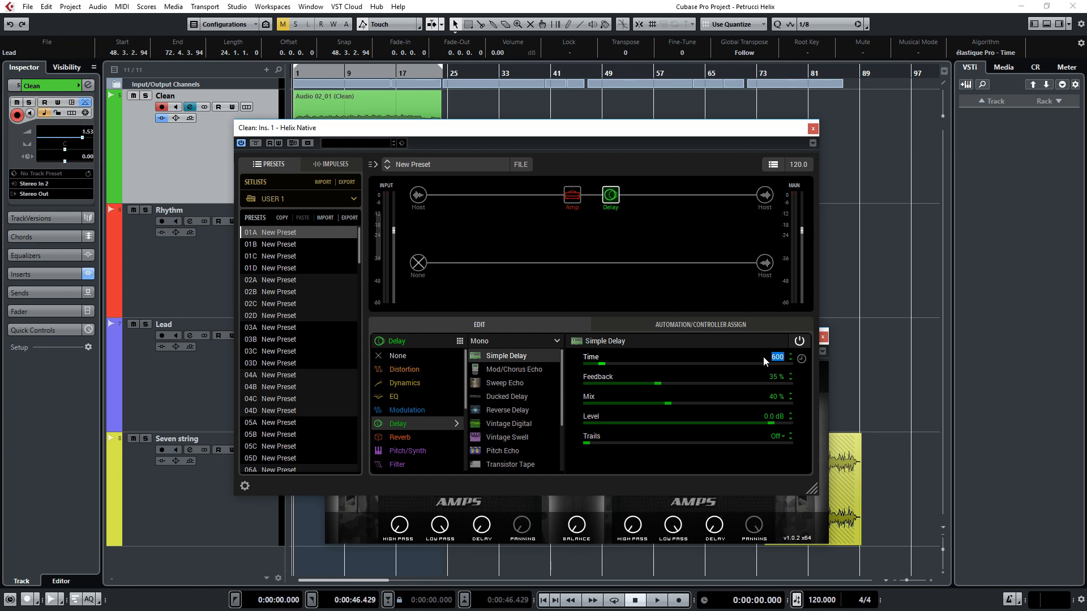
pyautogui.write('8')
pyautogui.press('Return')
pyautogui.moveTo(662, 388); pyautogui.dragTo(578, 391)
pyautogui.moveTo(670, 404); pyautogui.dragTo(737, 403)
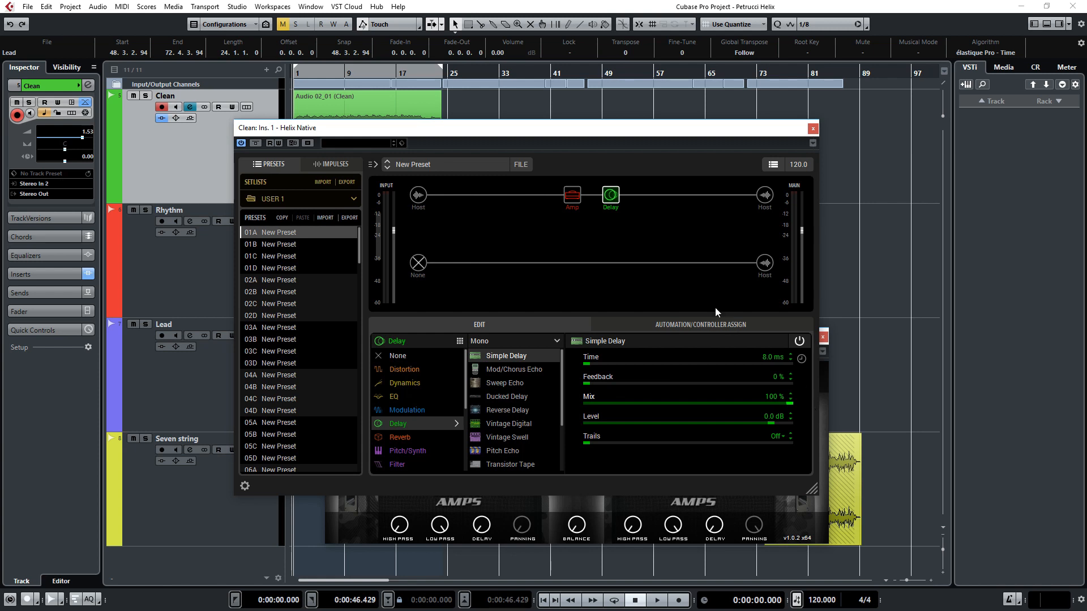
# Step: Move the Simple Delay onto a parallel path merging right after it, and change the split type to Split A/B
pyautogui.moveTo(613, 199); pyautogui.dragTo(611, 226)
pyautogui.moveTo(751, 200); pyautogui.dragTo(633, 200)
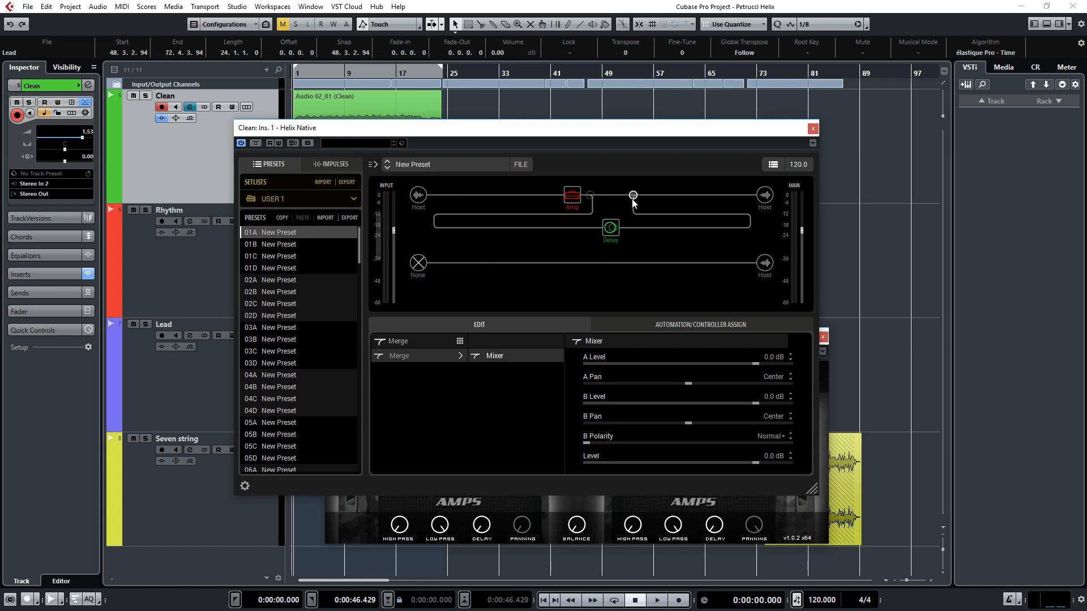
pyautogui.click(590, 196)
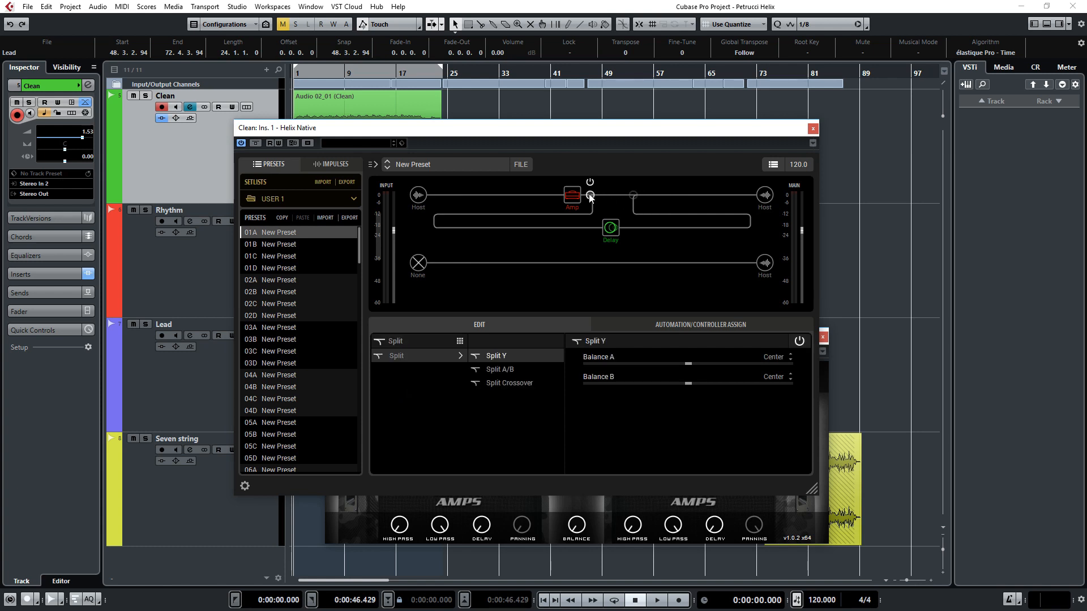
pyautogui.click(509, 371)
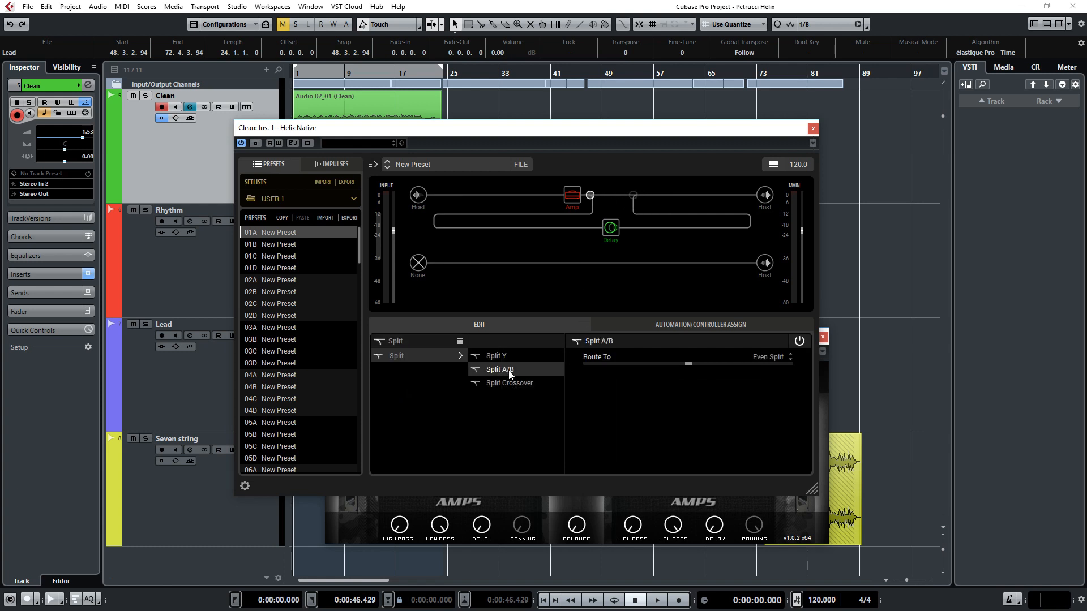
# Step: Pan the merge mixer's path A to Right 100 and path B to Left 100
pyautogui.click(633, 195)
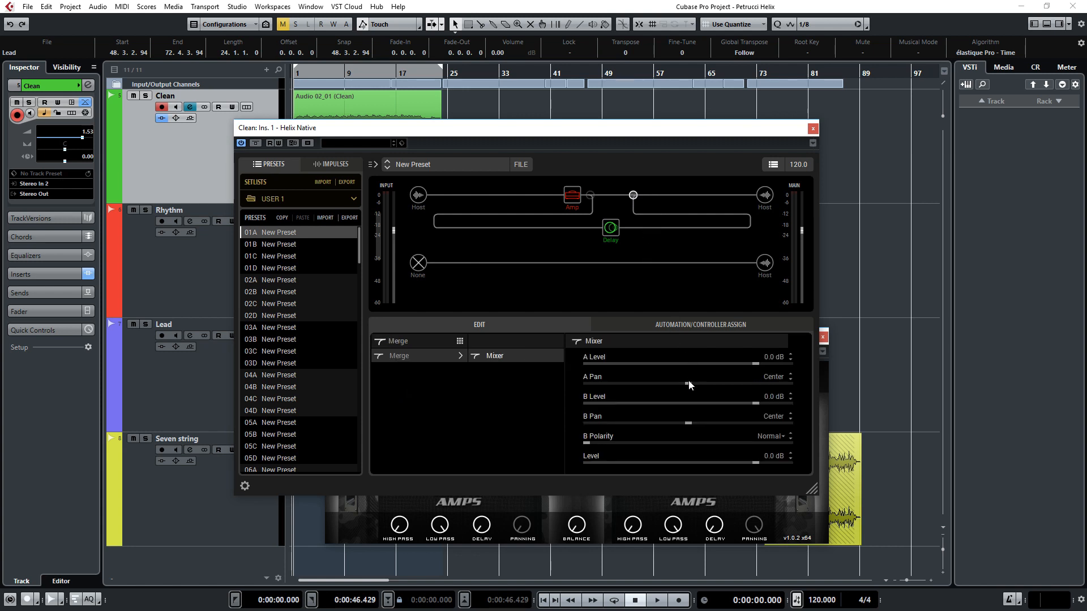
pyautogui.moveTo(689, 387); pyautogui.dragTo(731, 387)
pyautogui.moveTo(690, 426); pyautogui.dragTo(548, 429)
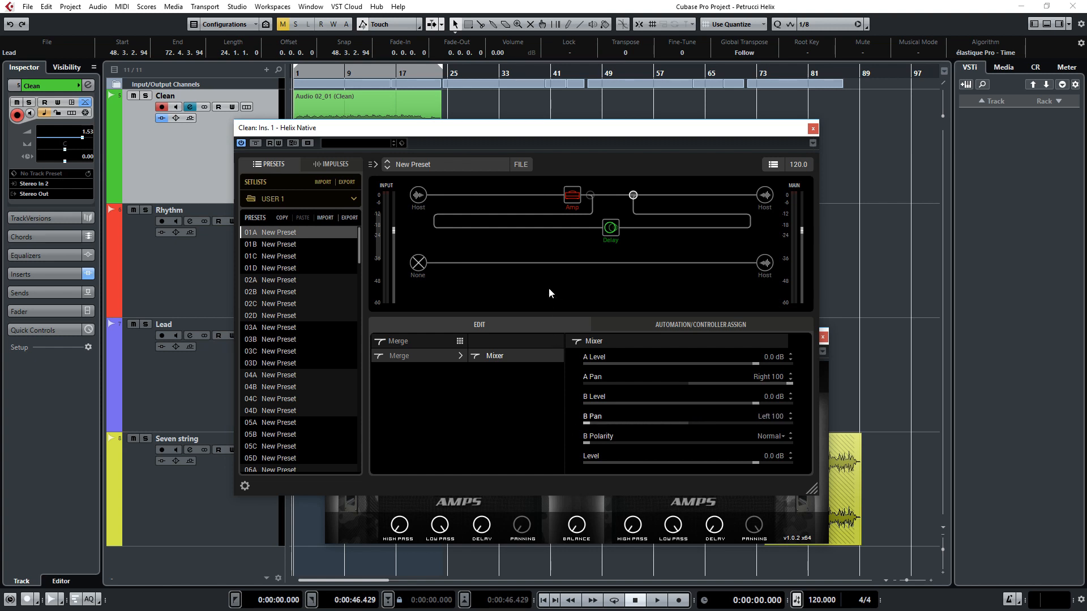
# Step: Play back the clean part with the parallel Simple Delay active and bypassed to compare the stereo effect
pyautogui.press('space')
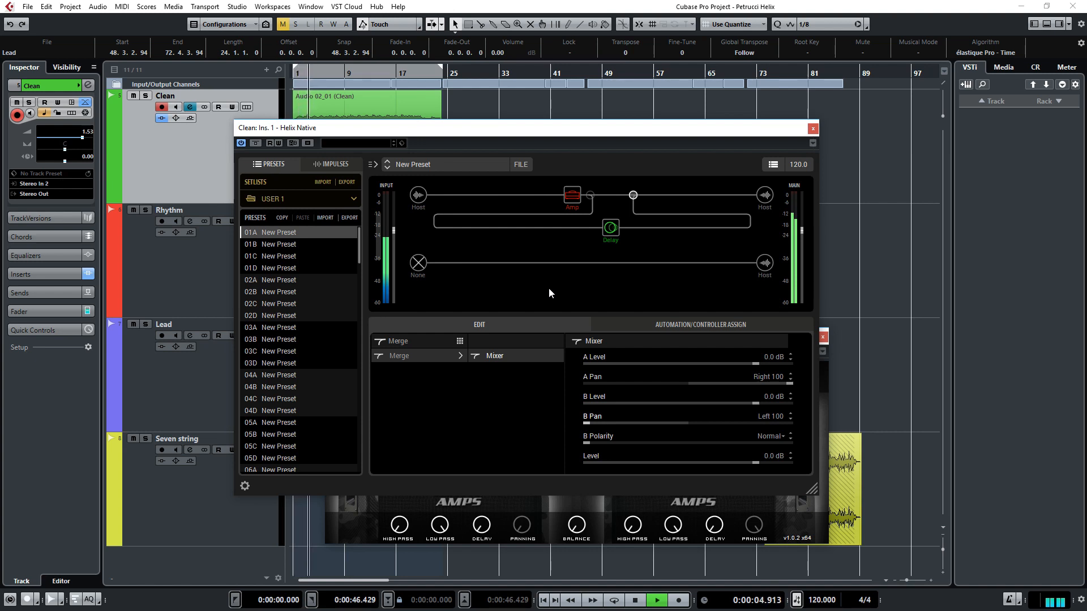
pyautogui.press('space')
pyautogui.click(610, 218)
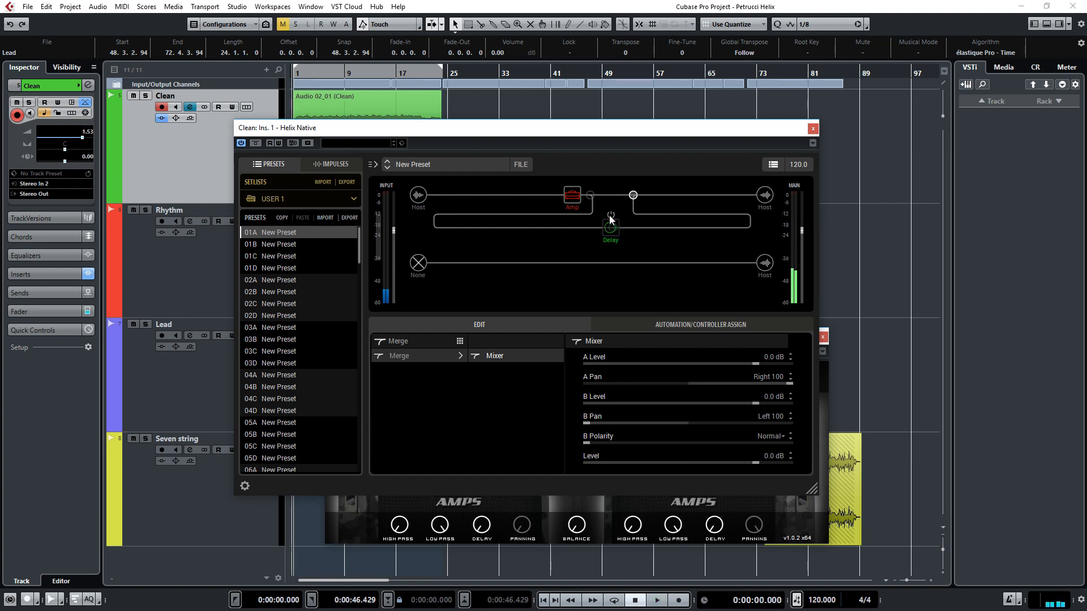
pyautogui.press('space')
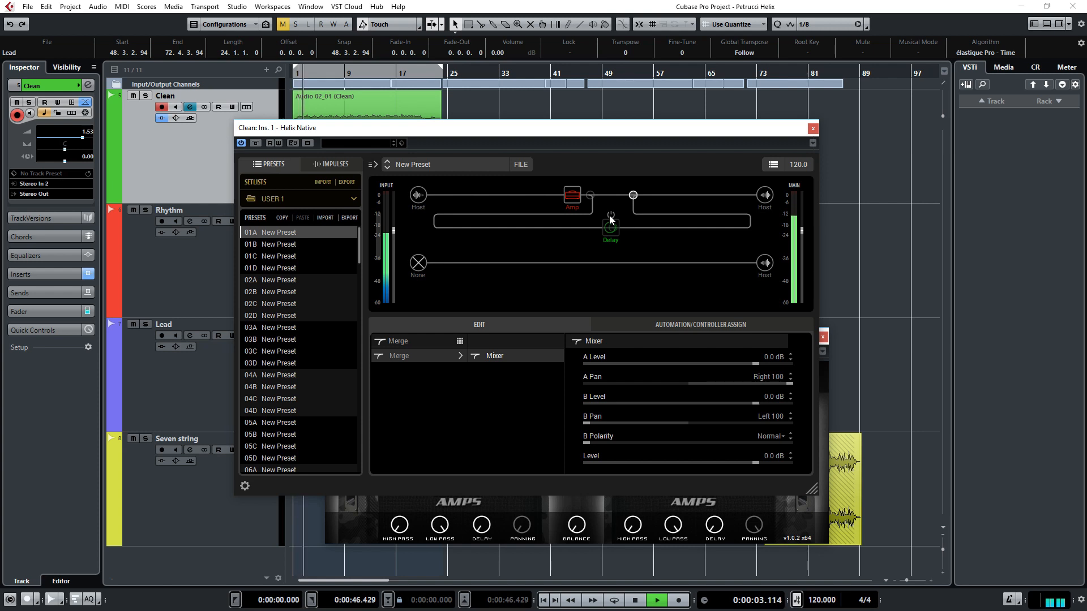
pyautogui.press('space')
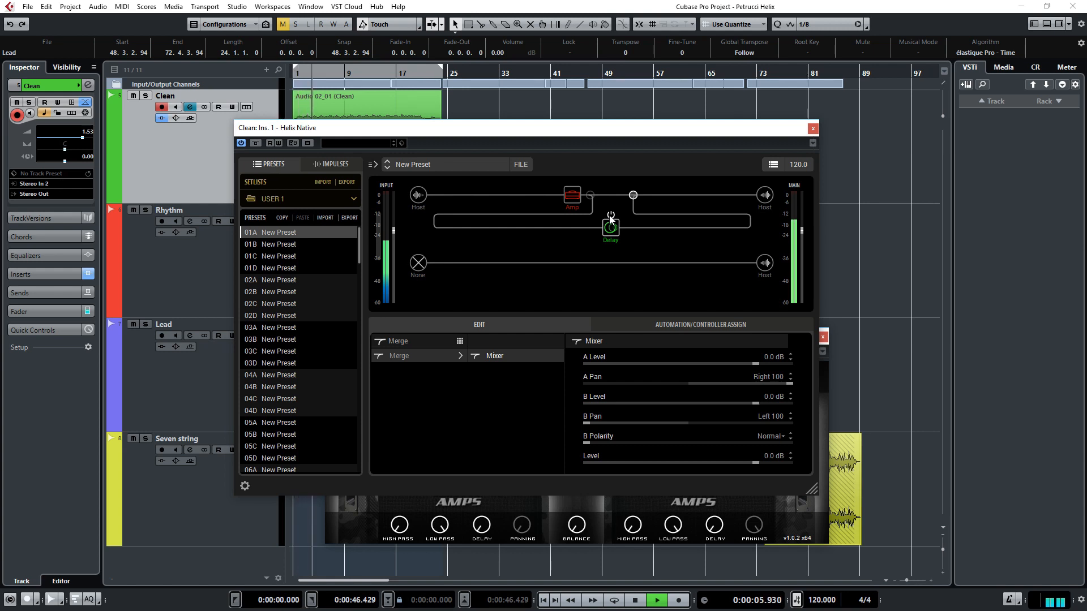
pyautogui.press('space')
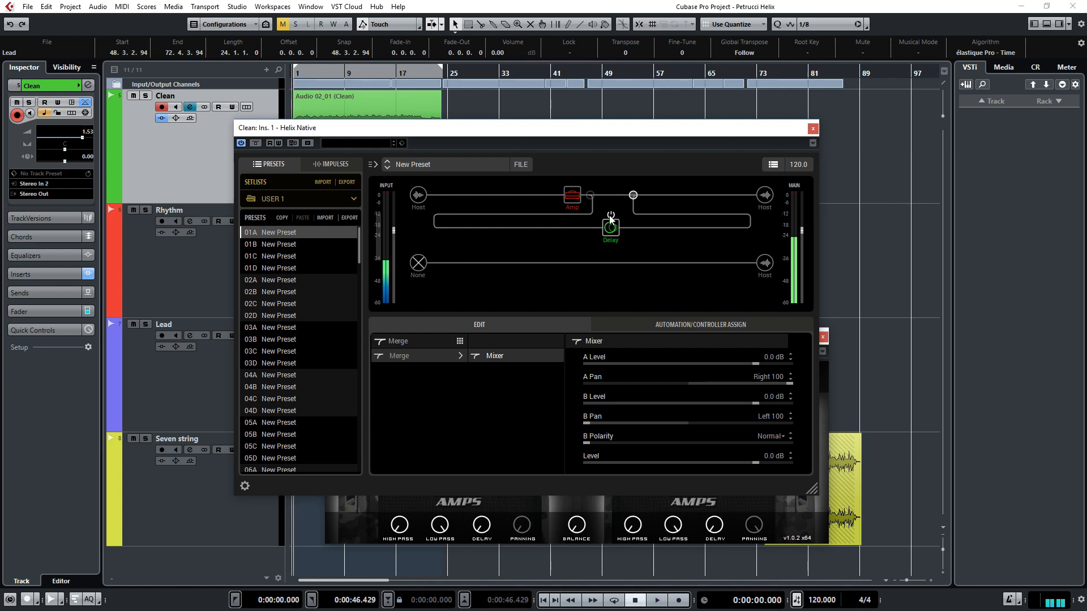
# Step: Add a stereo Ping Pong delay after the merge point, set its Mix to 31 %, and audition the result
pyautogui.click(687, 196)
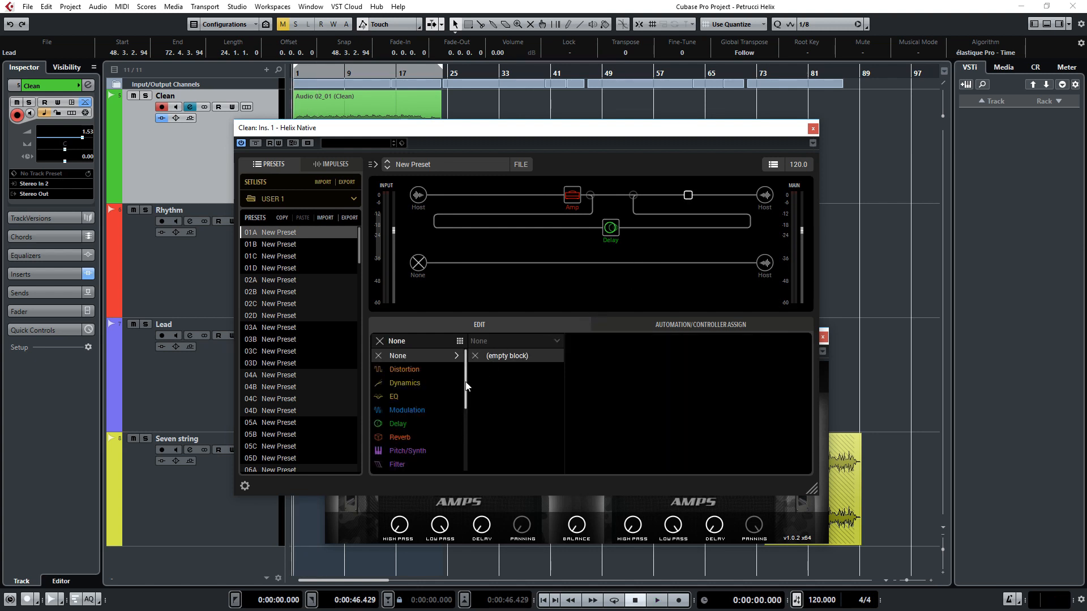
pyautogui.scroll(-1, 430, 391)
pyautogui.click(396, 394)
pyautogui.click(550, 340)
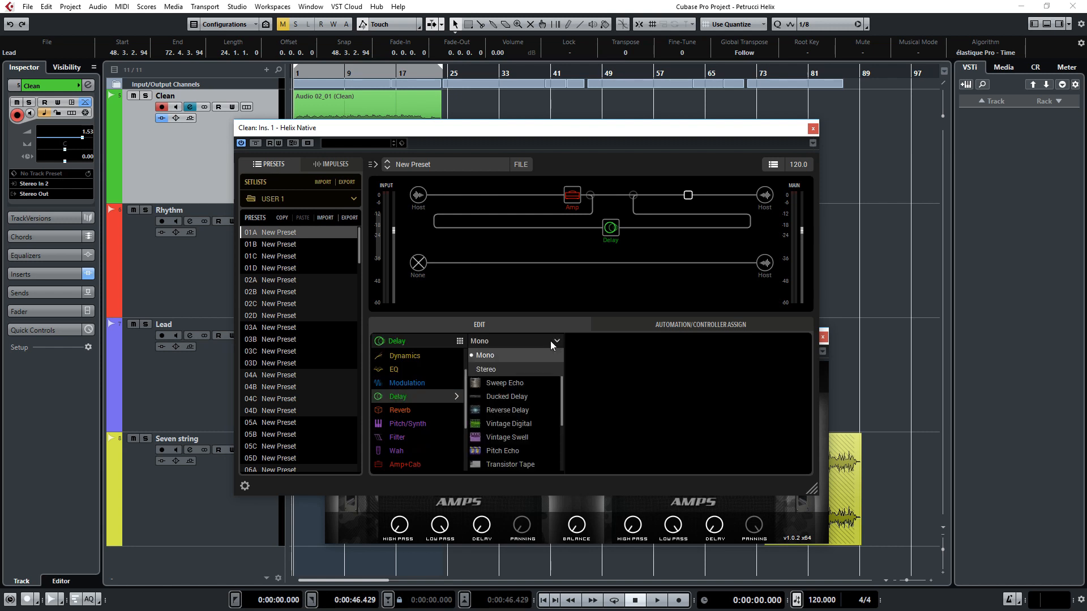
pyautogui.click(486, 369)
pyautogui.click(523, 423)
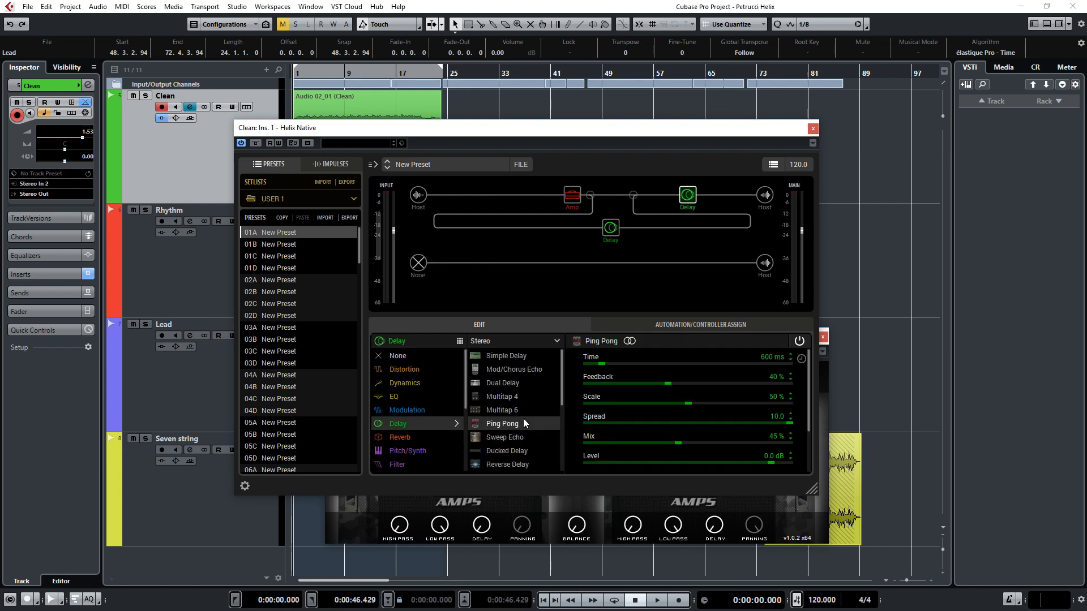
pyautogui.moveTo(680, 445); pyautogui.dragTo(650, 441)
pyautogui.press('space')
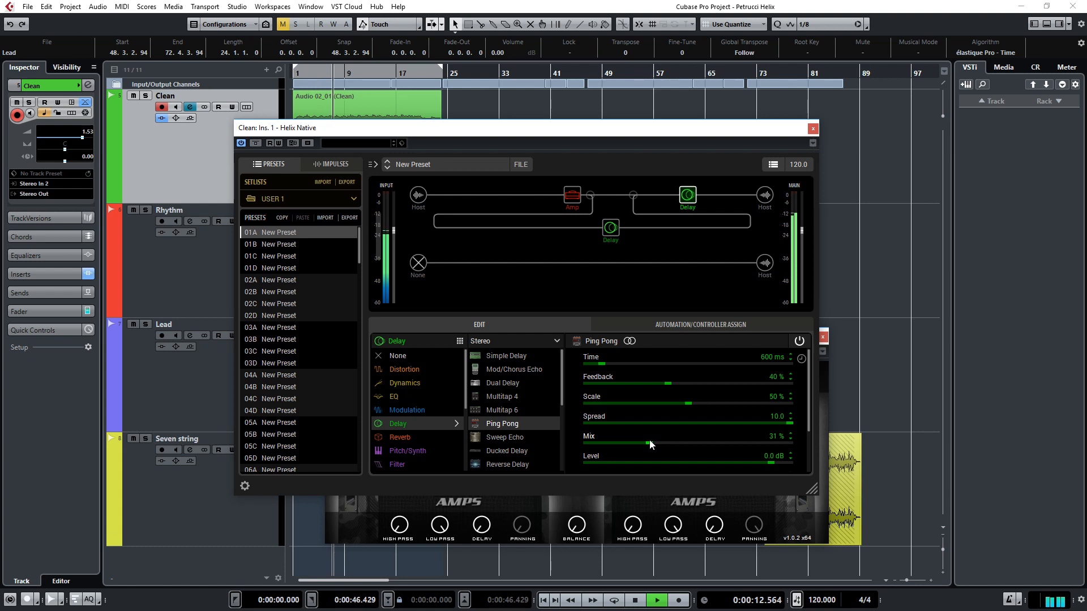
pyautogui.press('space')
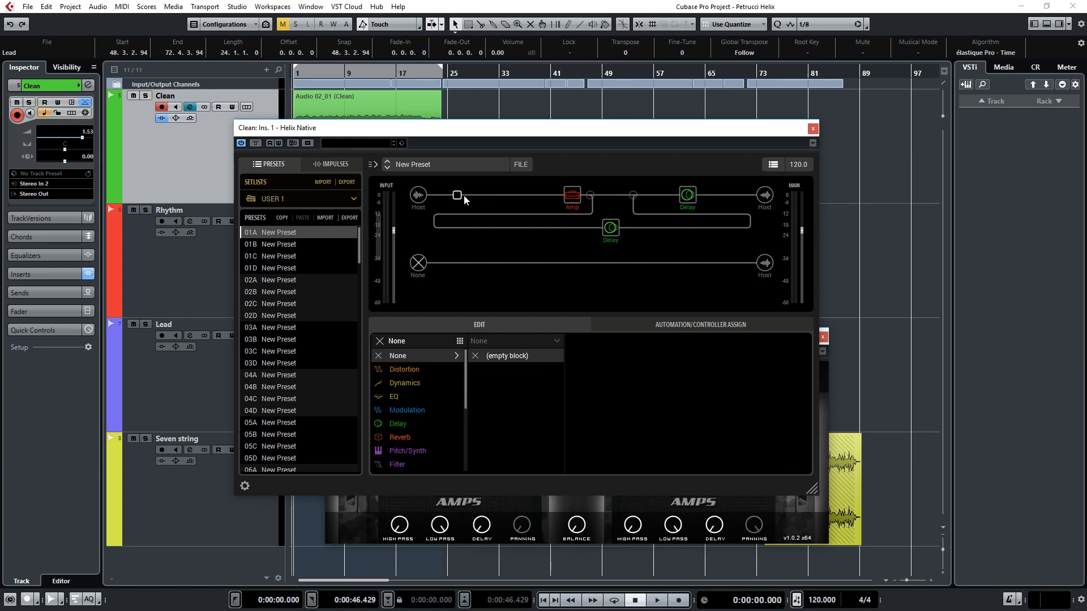
# Step: Add a mono Red Squeeze compressor at the start of the path with Sensitivity 1.9, Mix 30 % and Level +1.8 dB
pyautogui.click(412, 384)
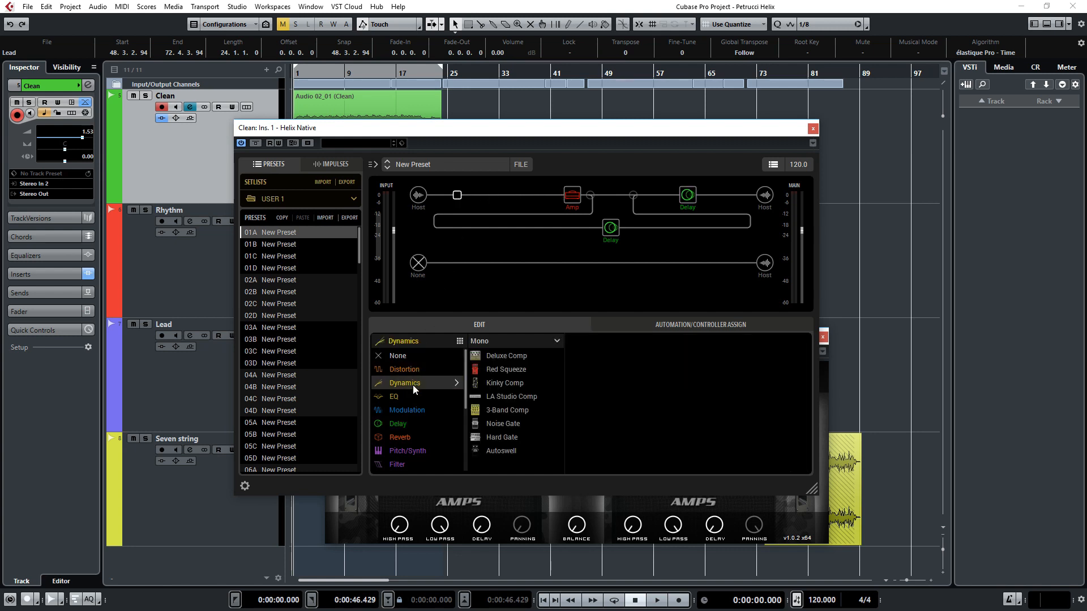
pyautogui.click(508, 372)
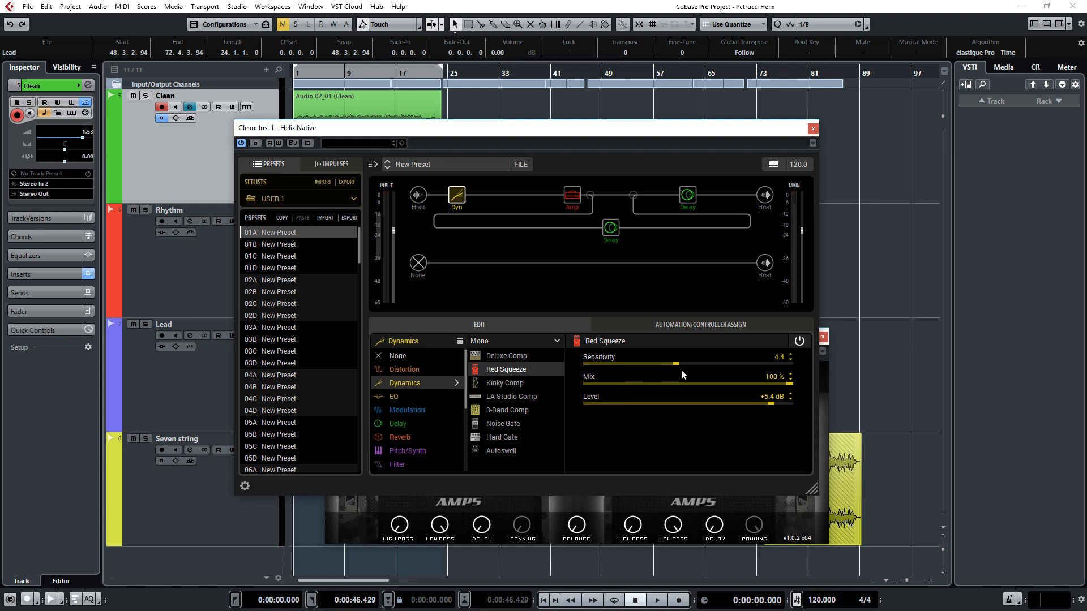
pyautogui.moveTo(774, 407); pyautogui.dragTo(763, 408)
pyautogui.moveTo(678, 369); pyautogui.dragTo(627, 370)
pyautogui.moveTo(790, 386); pyautogui.dragTo(656, 389)
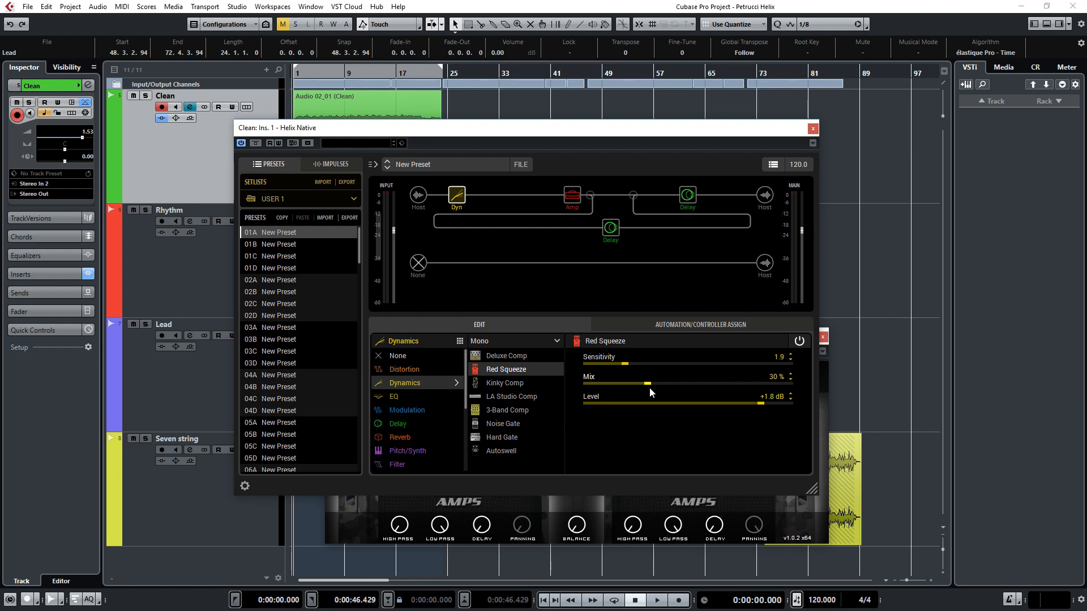
# Step: Play back the clean part while bypassing and re-enabling the Red Squeeze compressor to compare the sound
pyautogui.press('space')
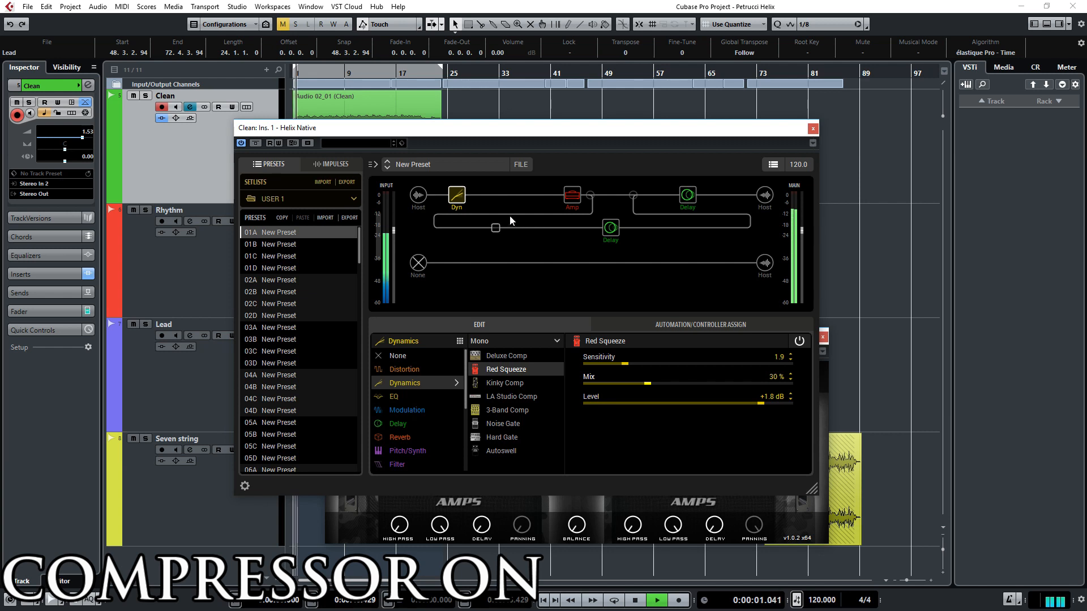
pyautogui.click(457, 184)
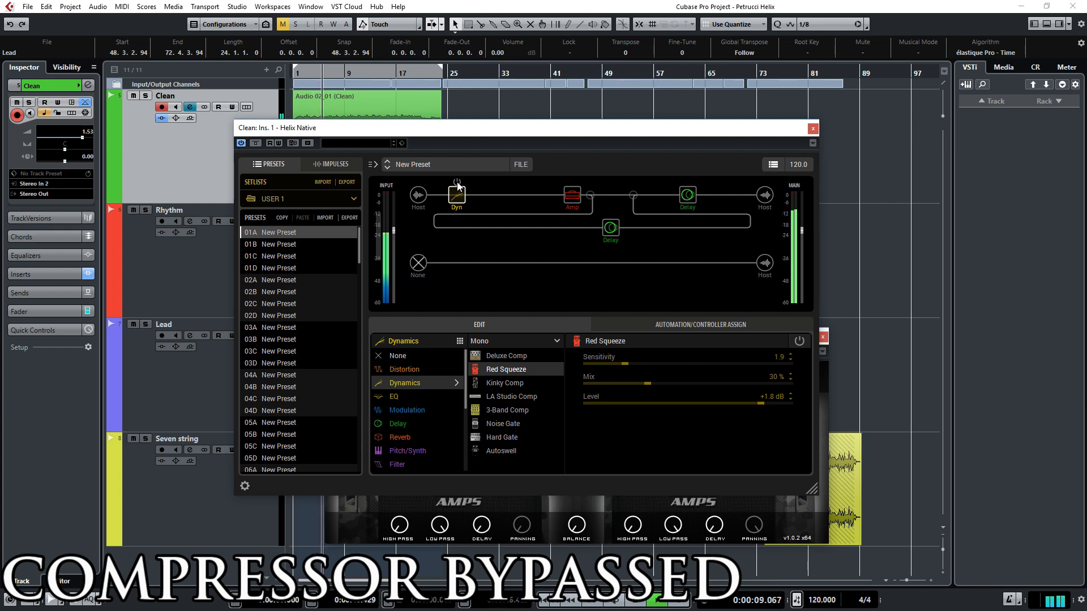
pyautogui.click(457, 183)
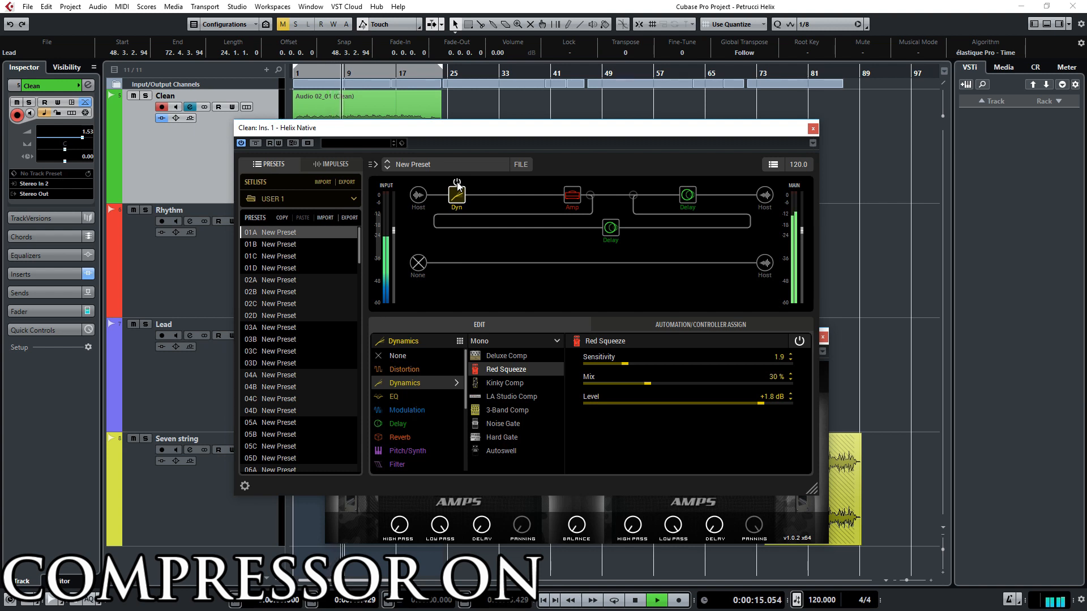
pyautogui.press('space')
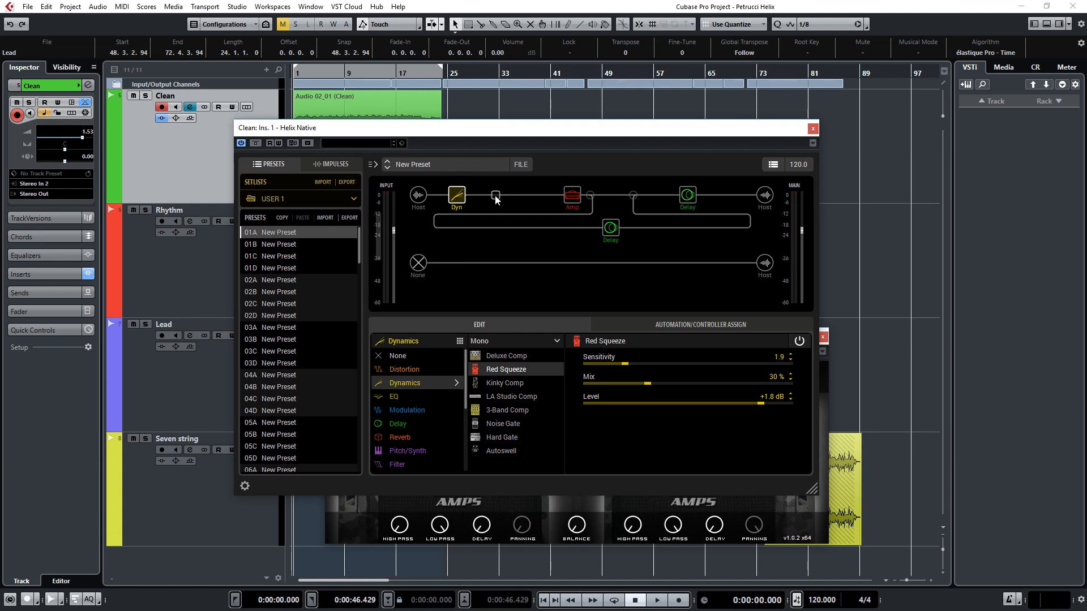
# Step: Add a mono Chorus modulation block directly after the compressor
pyautogui.click(495, 196)
pyautogui.click(427, 409)
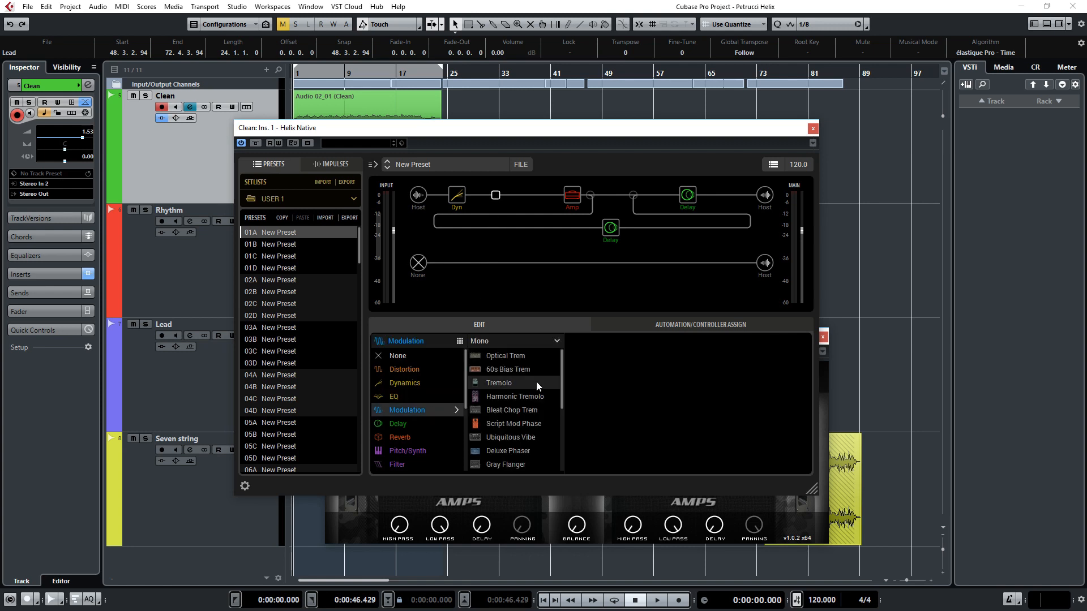
pyautogui.moveTo(562, 373); pyautogui.dragTo(563, 440)
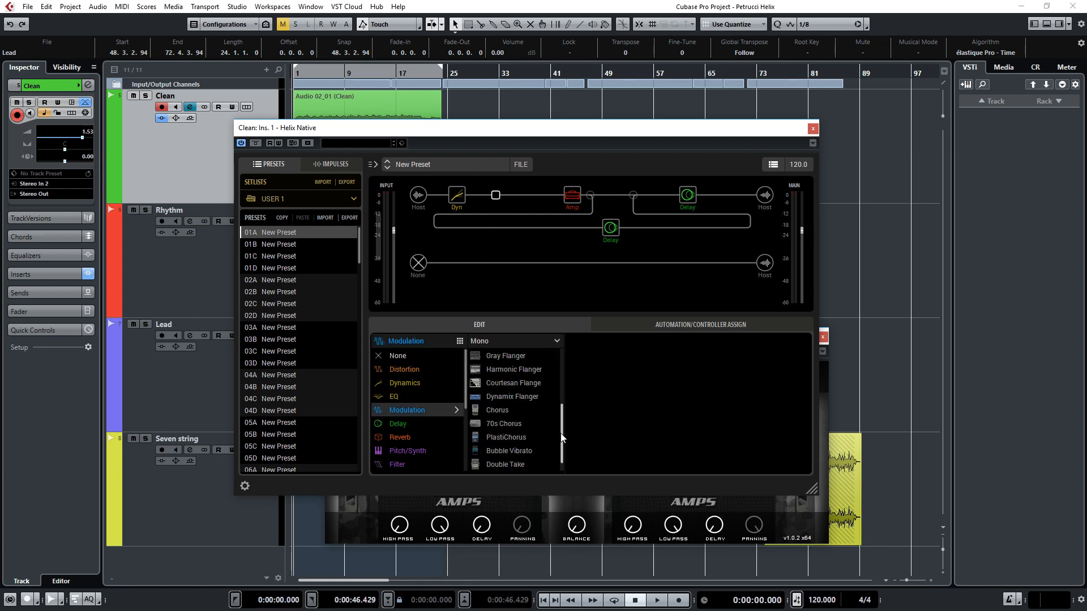
pyautogui.click(526, 415)
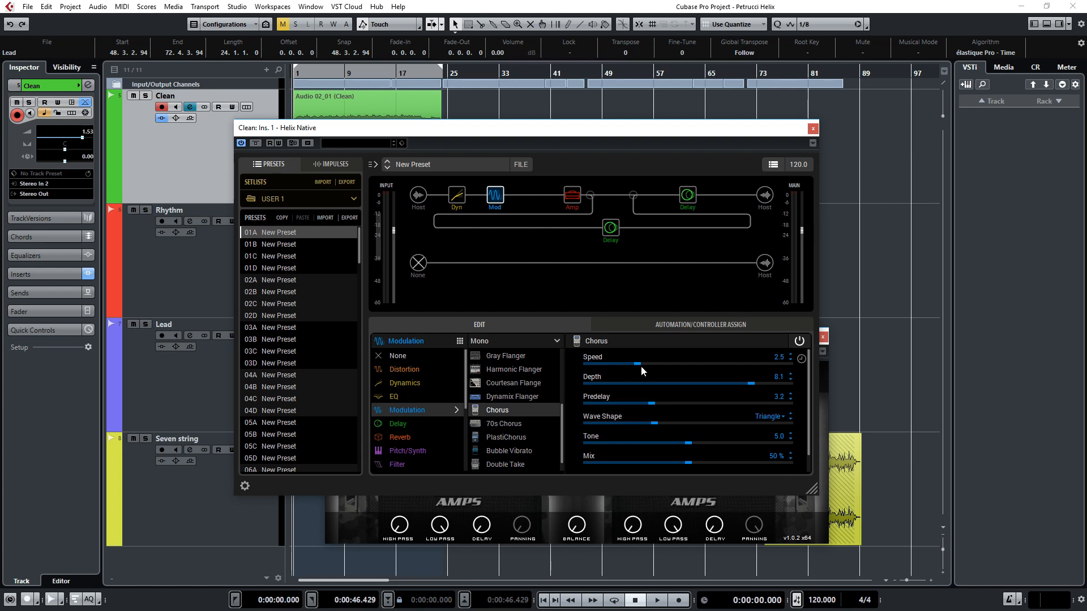
# Step: Set the Chorus to Speed 2.9, Depth 4.8, Sine wave shape, Tone 6.0 and Mix 35 %
pyautogui.scroll(1, 642, 367)
pyautogui.moveTo(751, 387); pyautogui.dragTo(684, 387)
pyautogui.click(776, 419)
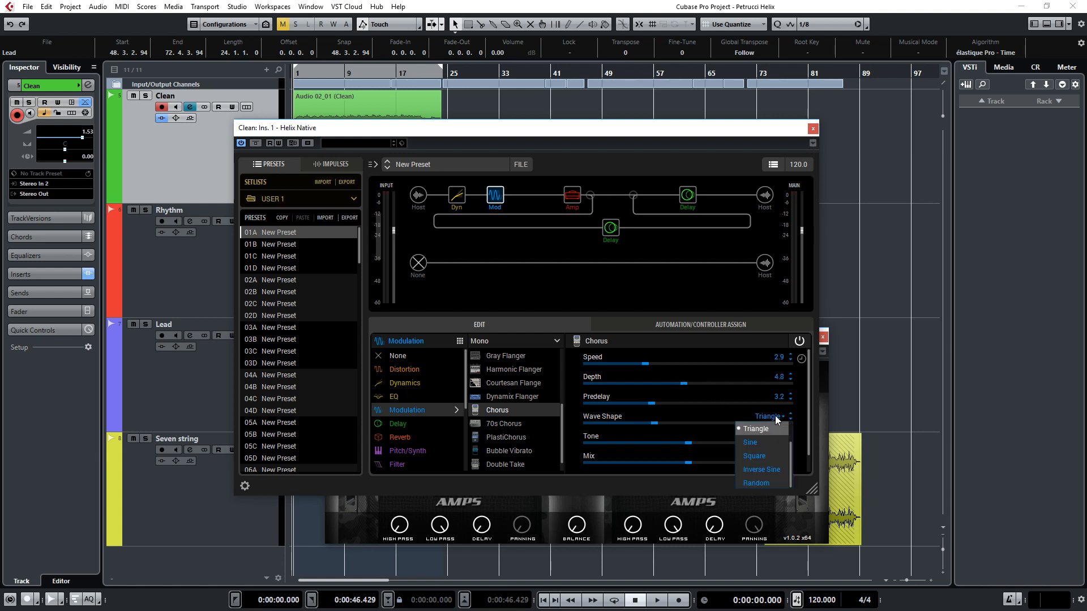
pyautogui.click(763, 445)
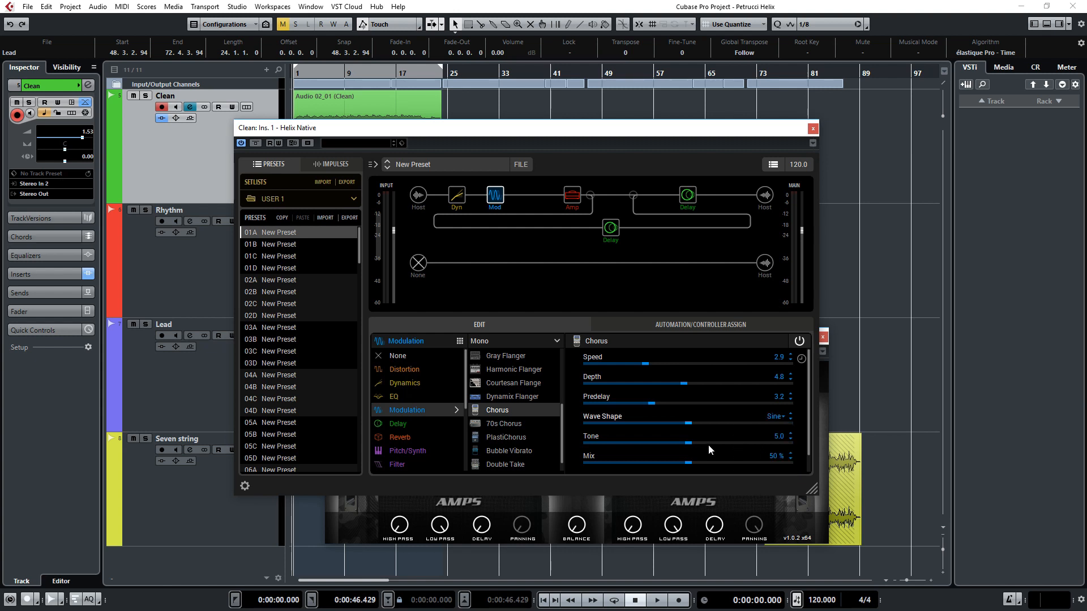
pyautogui.moveTo(690, 448); pyautogui.dragTo(705, 448)
pyautogui.moveTo(691, 464); pyautogui.dragTo(667, 463)
# Step: Play back the clean part while bypassing and re-enabling the Chorus and the Ping Pong delay to compare the sound
pyautogui.press('space')
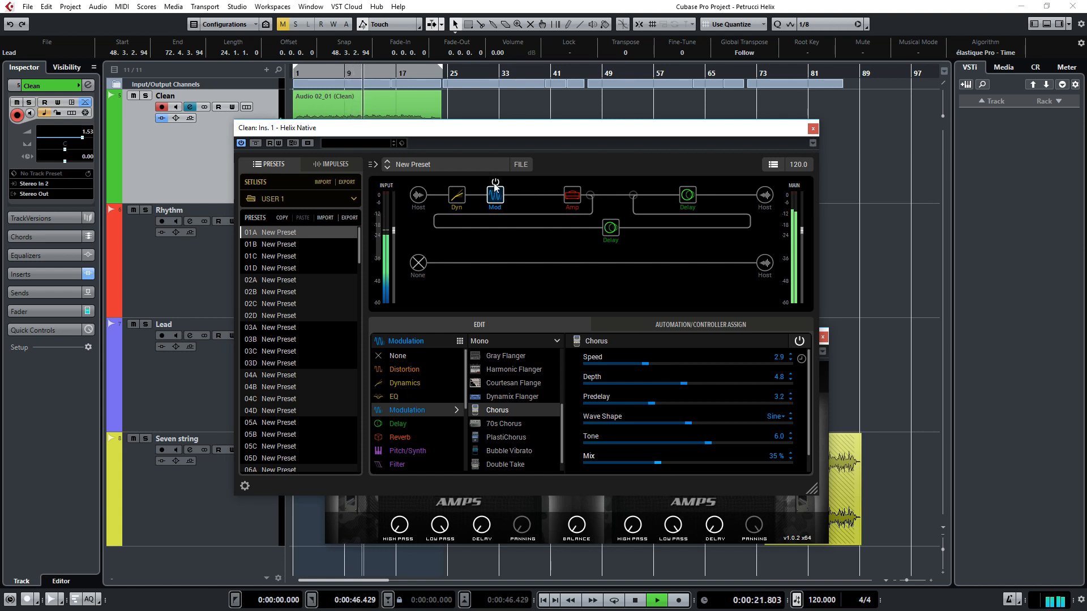
pyautogui.click(495, 183)
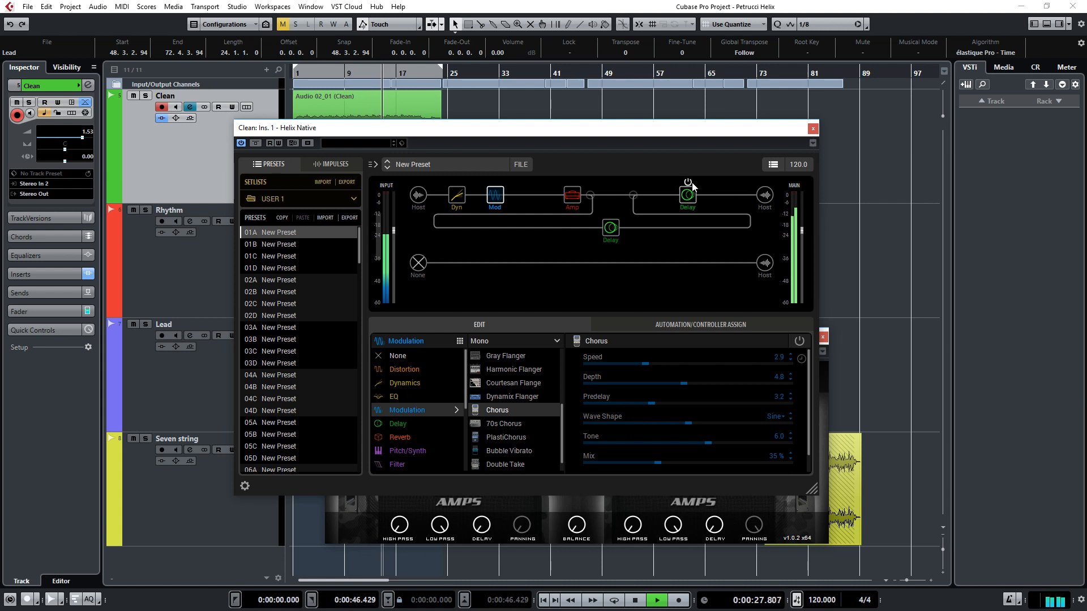
pyautogui.click(688, 184)
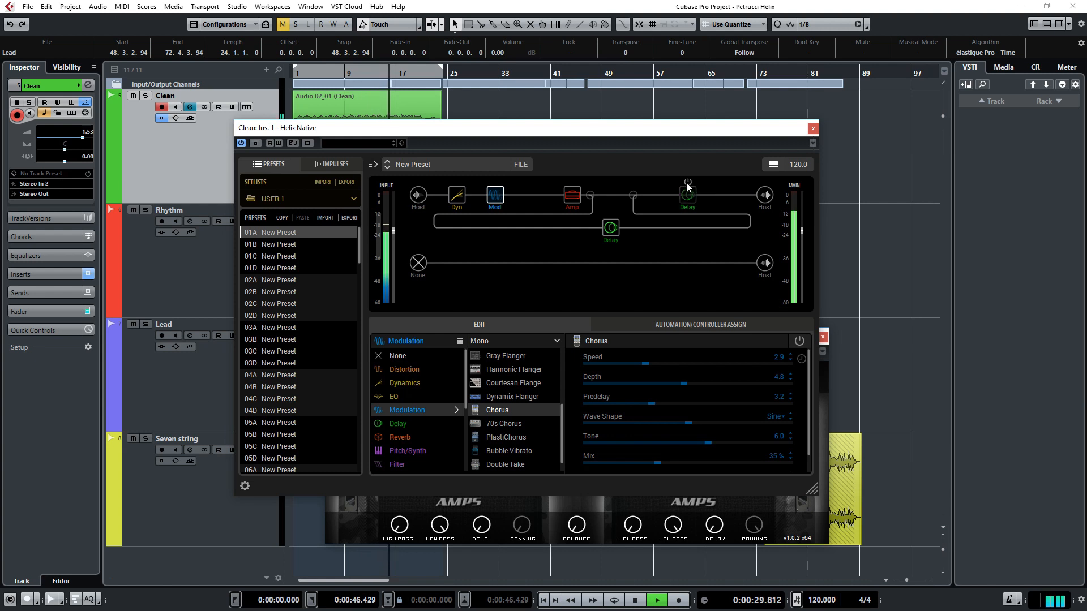
pyautogui.click(687, 184)
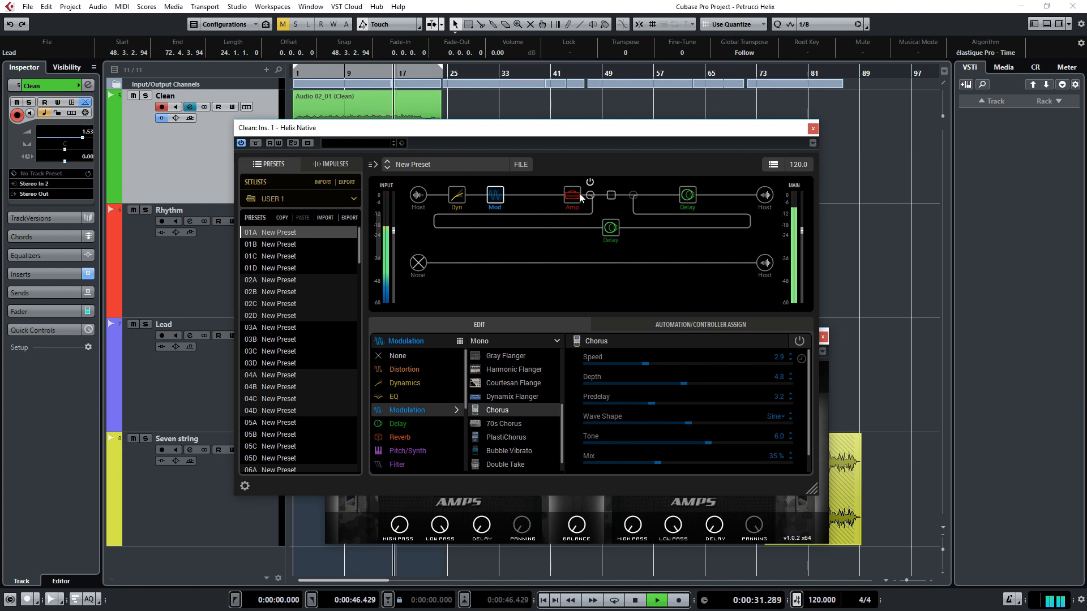
pyautogui.click(495, 183)
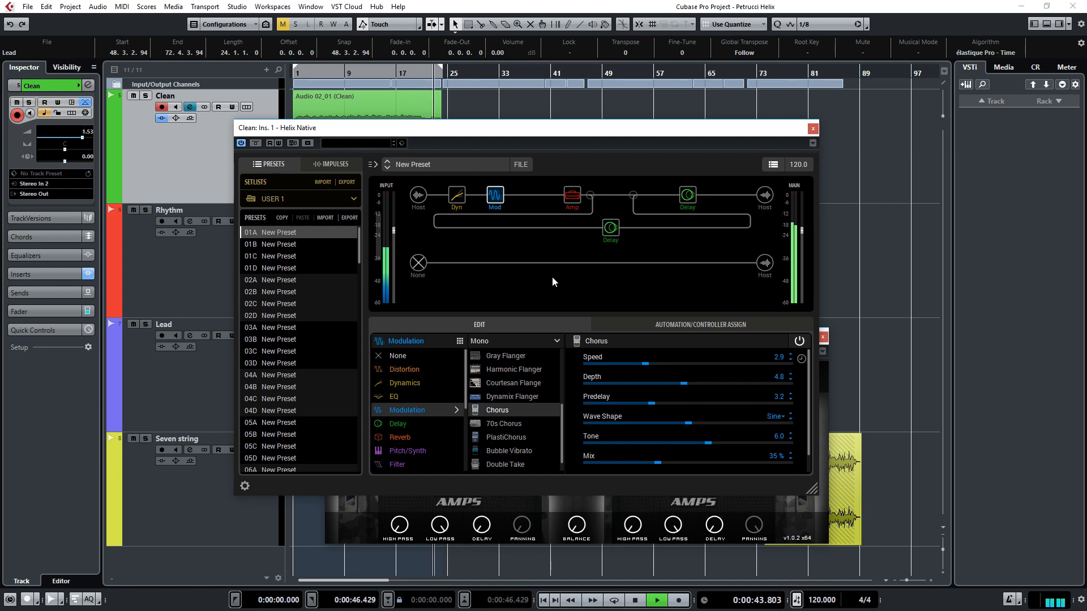
# Step: Stop playback, close the Helix Native editor and copy the NadIR settings from the Clean track's second insert slot
pyautogui.press('space')
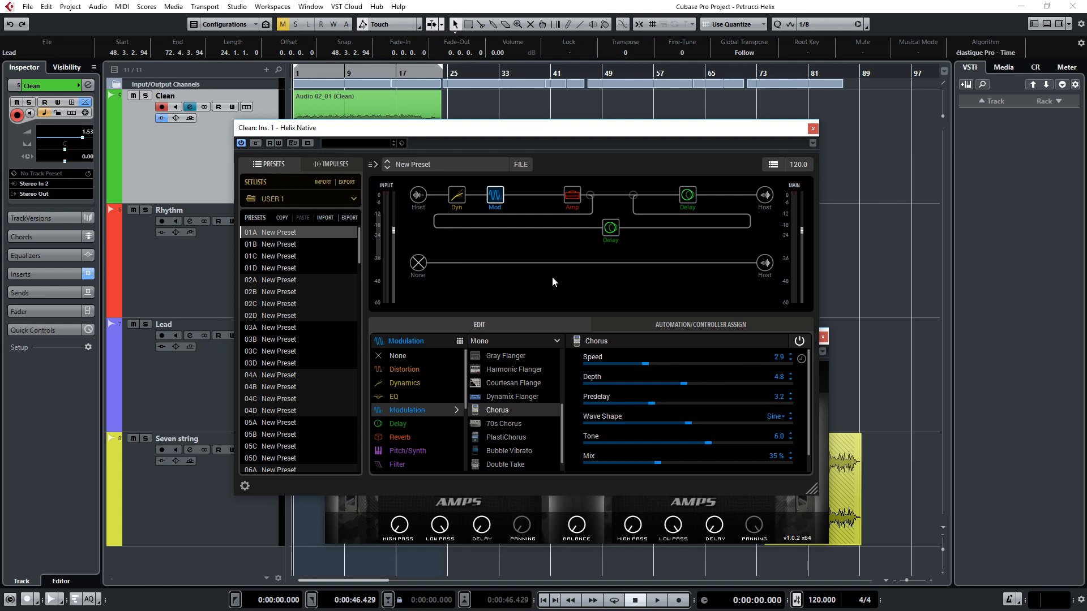
pyautogui.press('Escape')
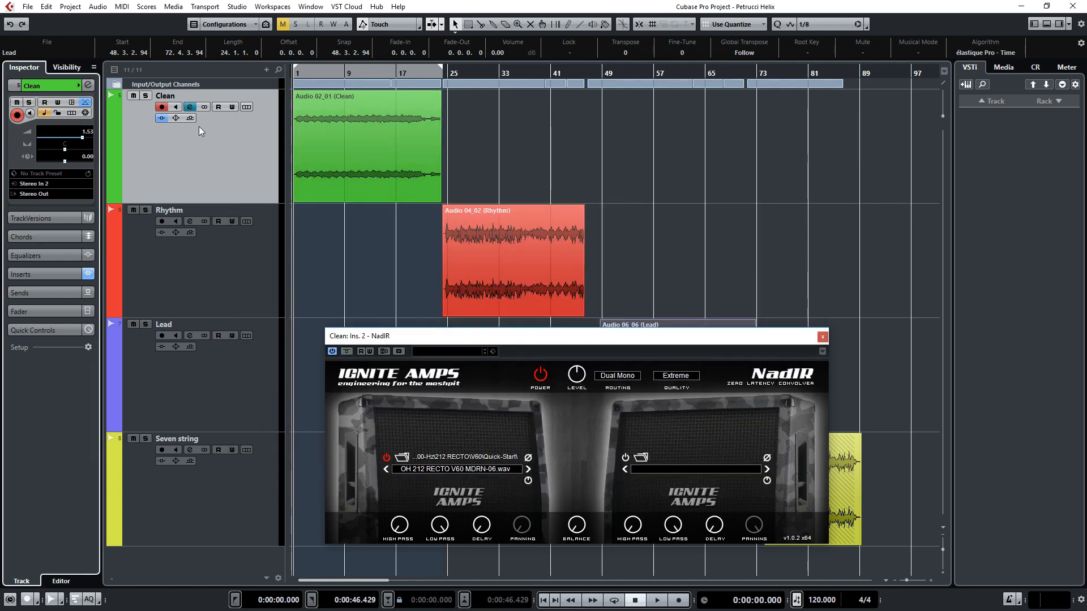
pyautogui.click(190, 107)
pyautogui.rightClick(350, 143)
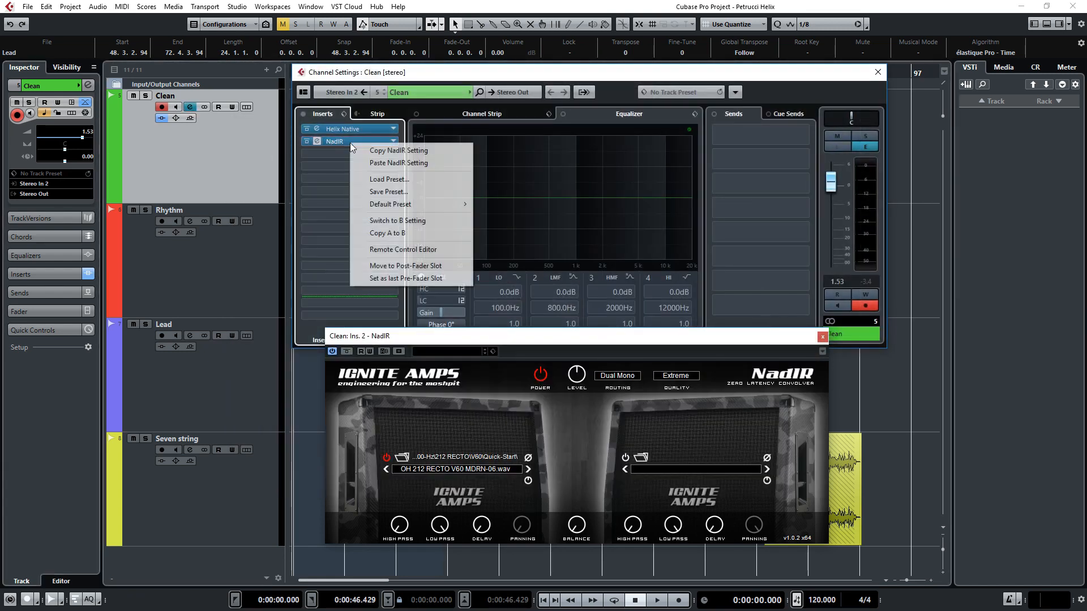
pyautogui.click(365, 148)
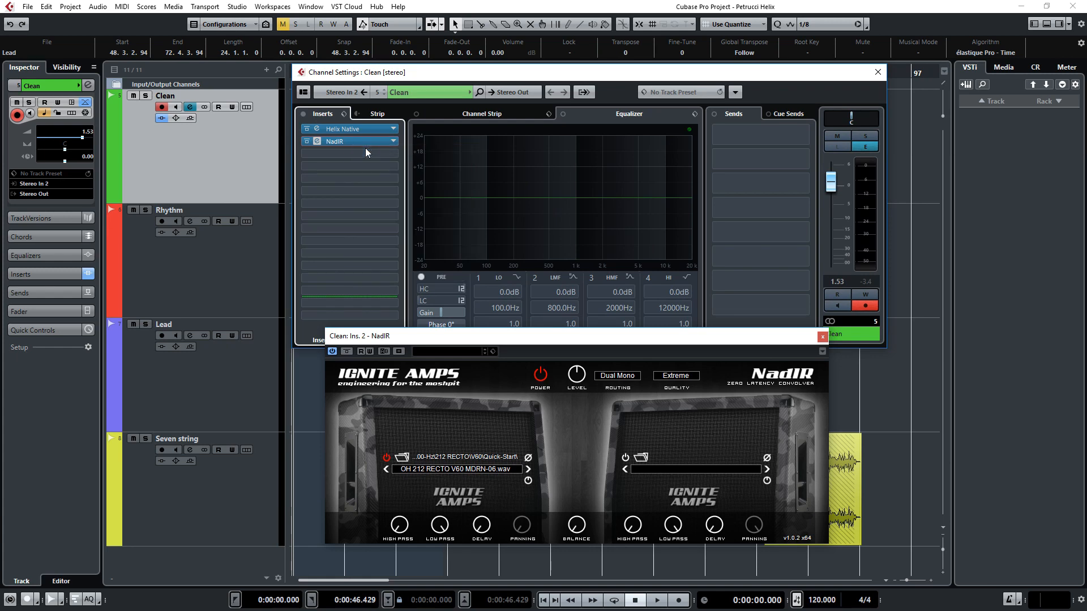
# Step: Insert NadIR in the Rhythm track's second insert slot and paste the settings copied from the Clean track
pyautogui.click(216, 264)
pyautogui.click(190, 221)
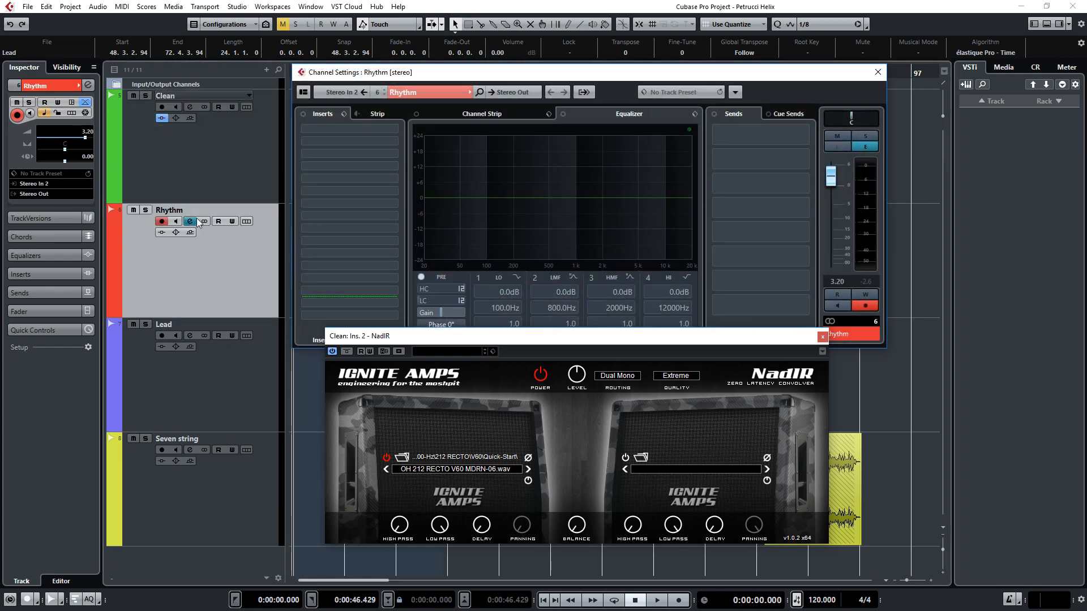
pyautogui.rightClick(395, 138)
pyautogui.click(405, 145)
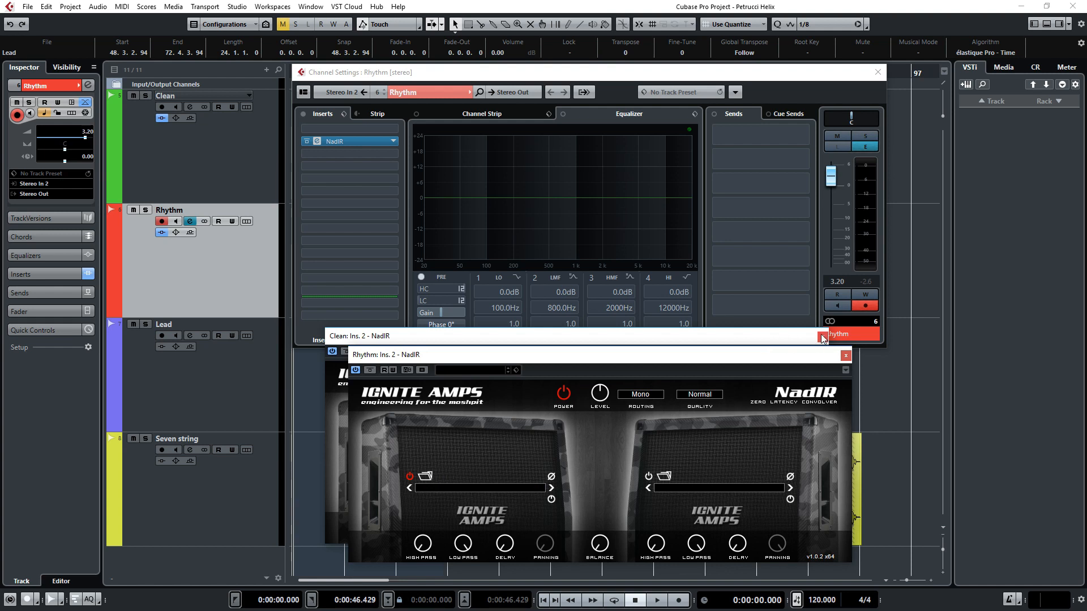
pyautogui.click(821, 336)
pyautogui.rightClick(349, 142)
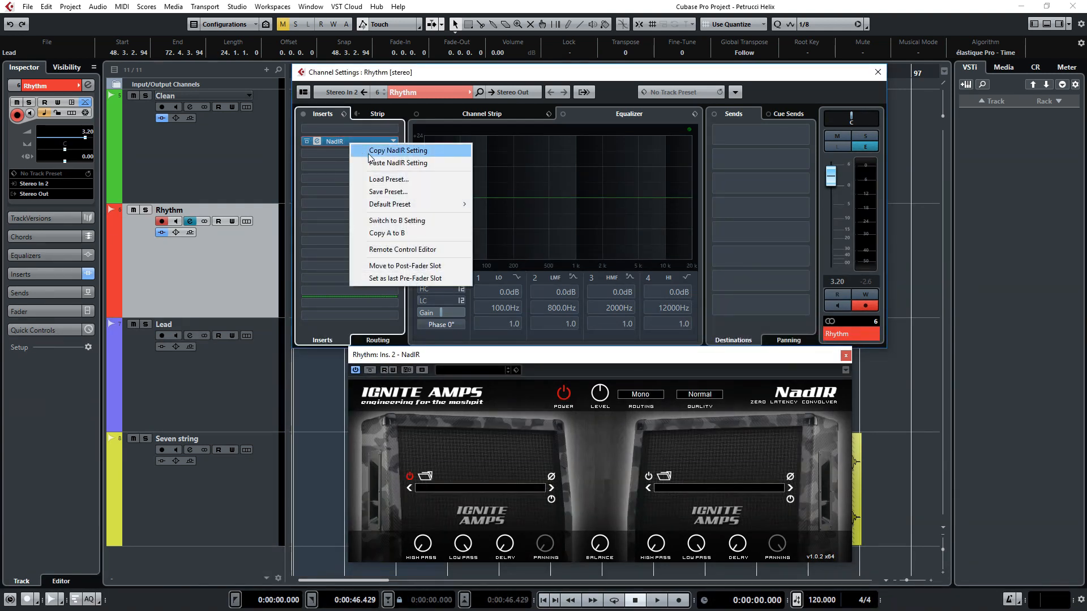
pyautogui.click(372, 160)
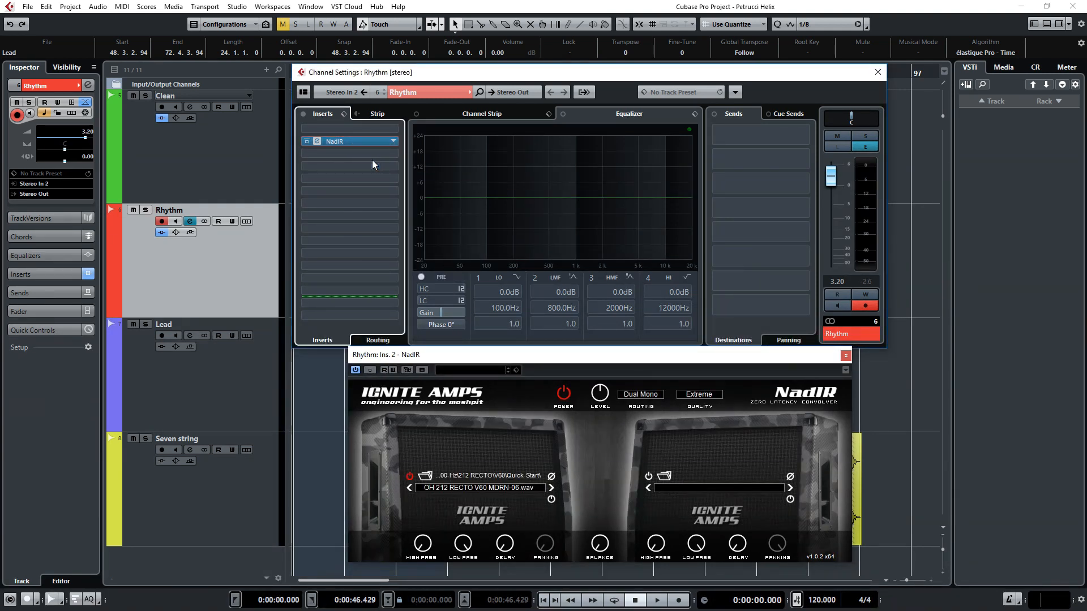
# Step: Load the impulse response OH 412 RECTO V70B MDRN-05 from the 412 RECTO V70B Quick-Start folder into the Rhythm track's NadIR
pyautogui.click(425, 477)
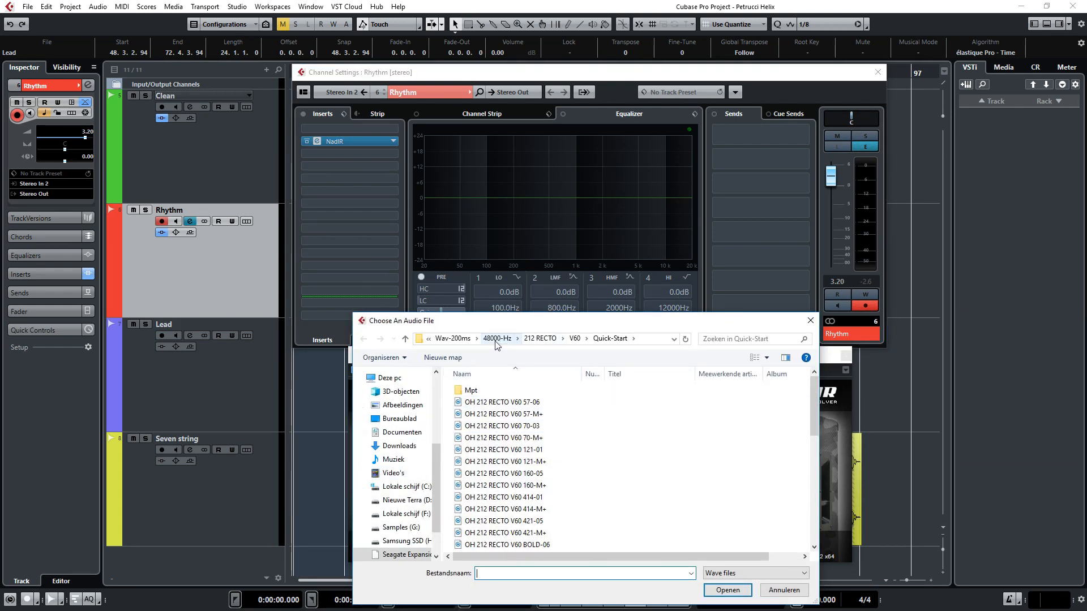
pyautogui.click(496, 339)
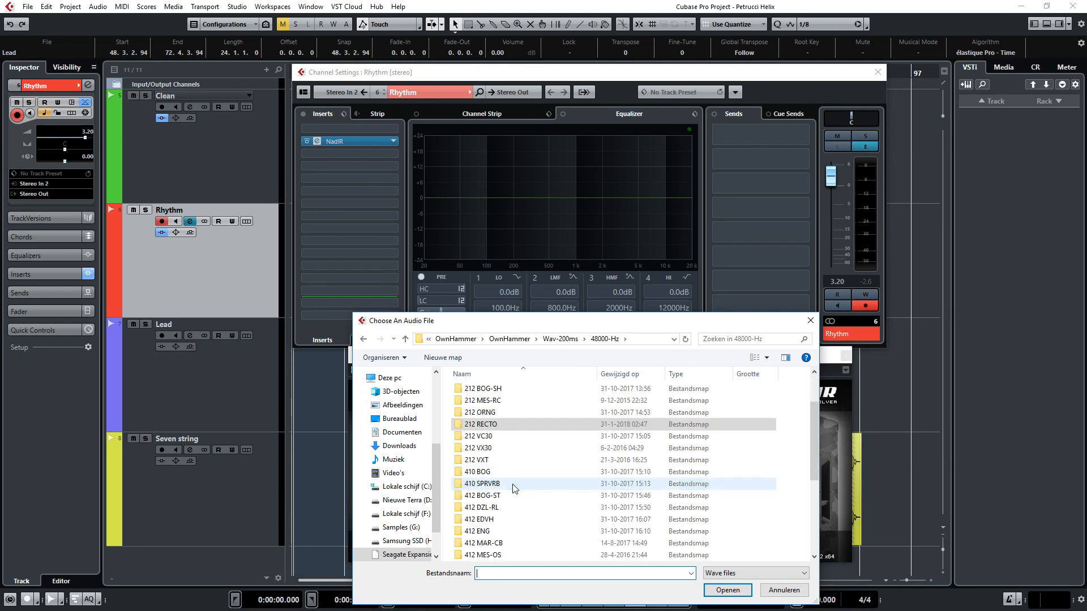
pyautogui.scroll(-4, 504, 486)
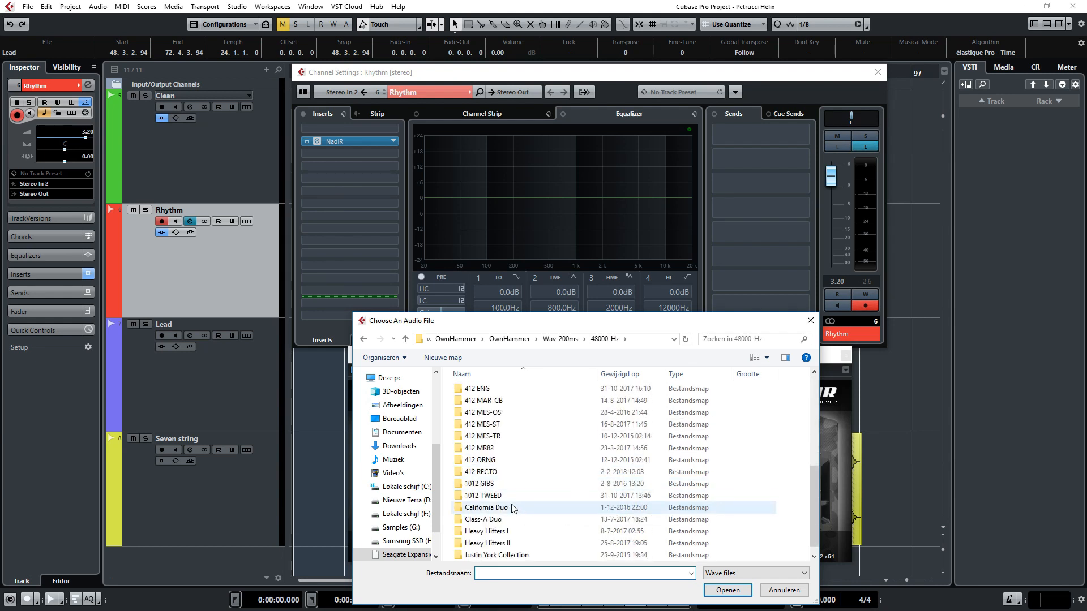
pyautogui.doubleClick(498, 474)
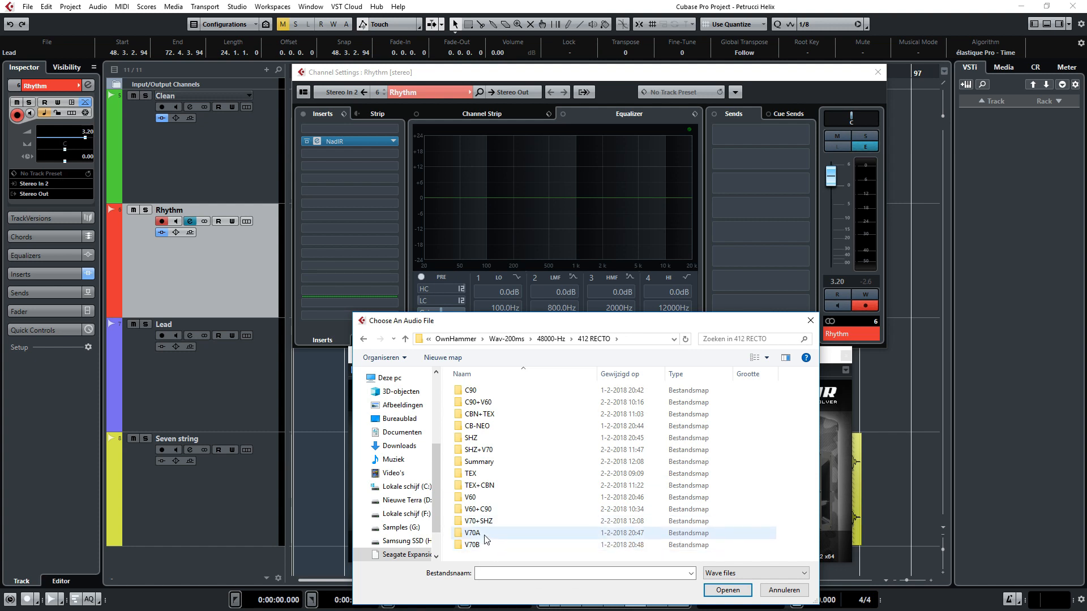
pyautogui.doubleClick(498, 543)
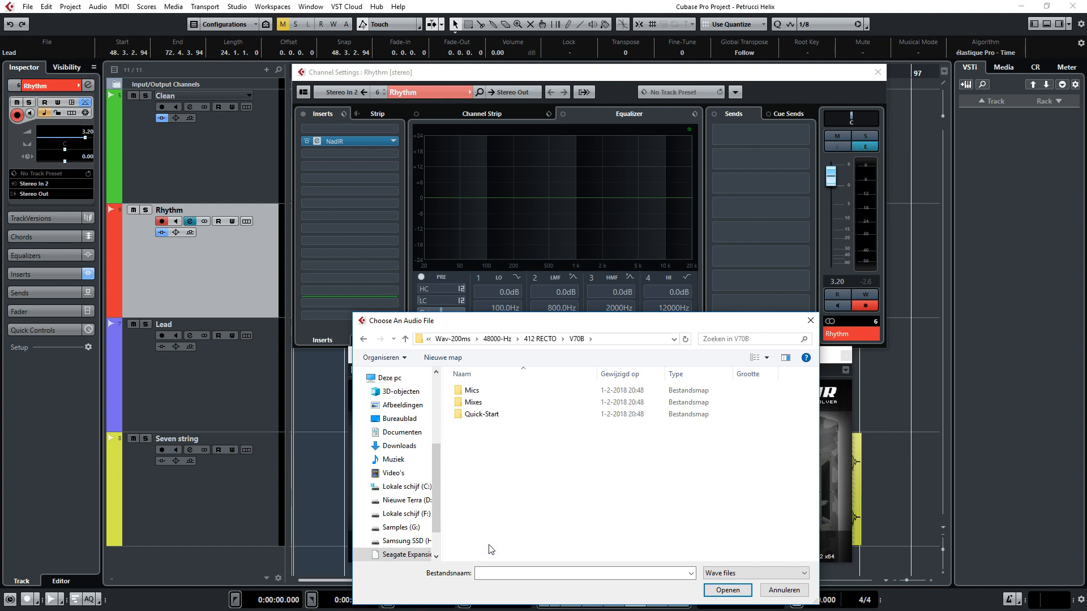
pyautogui.doubleClick(495, 416)
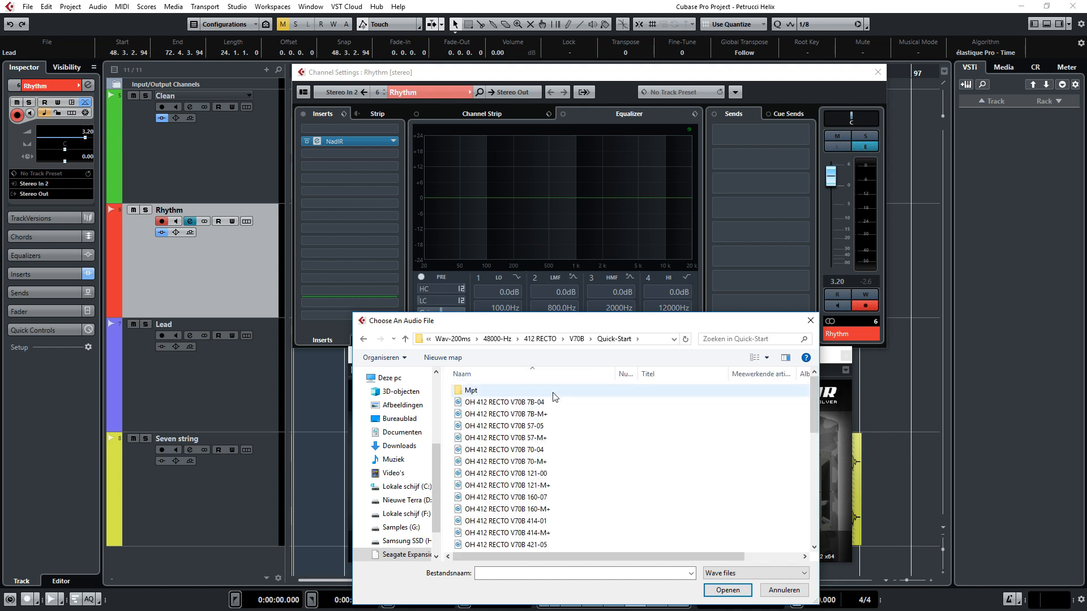
pyautogui.scroll(-7, 577, 430)
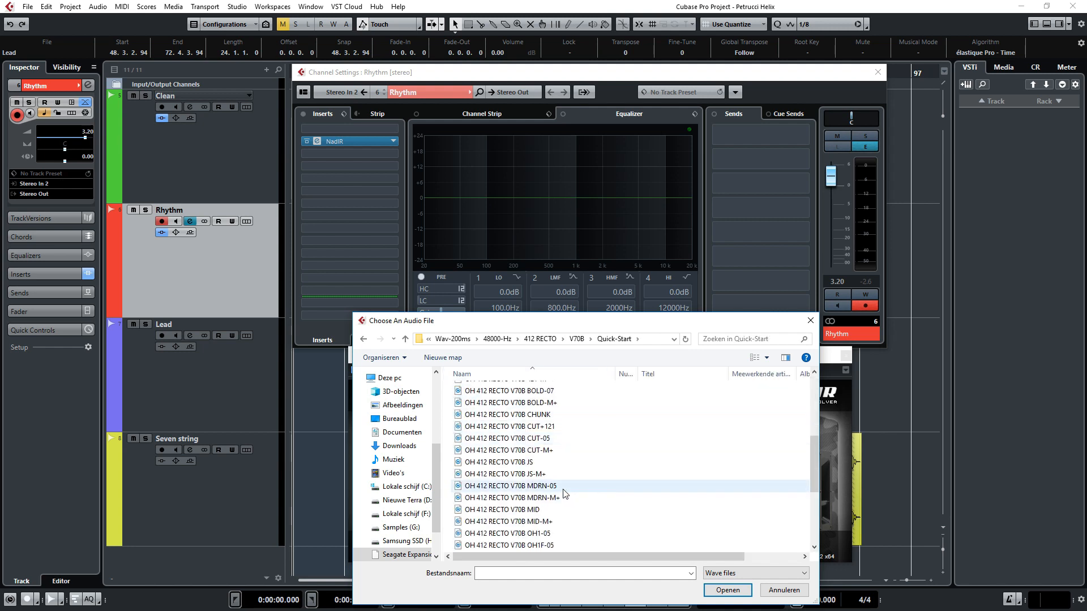
pyautogui.doubleClick(563, 491)
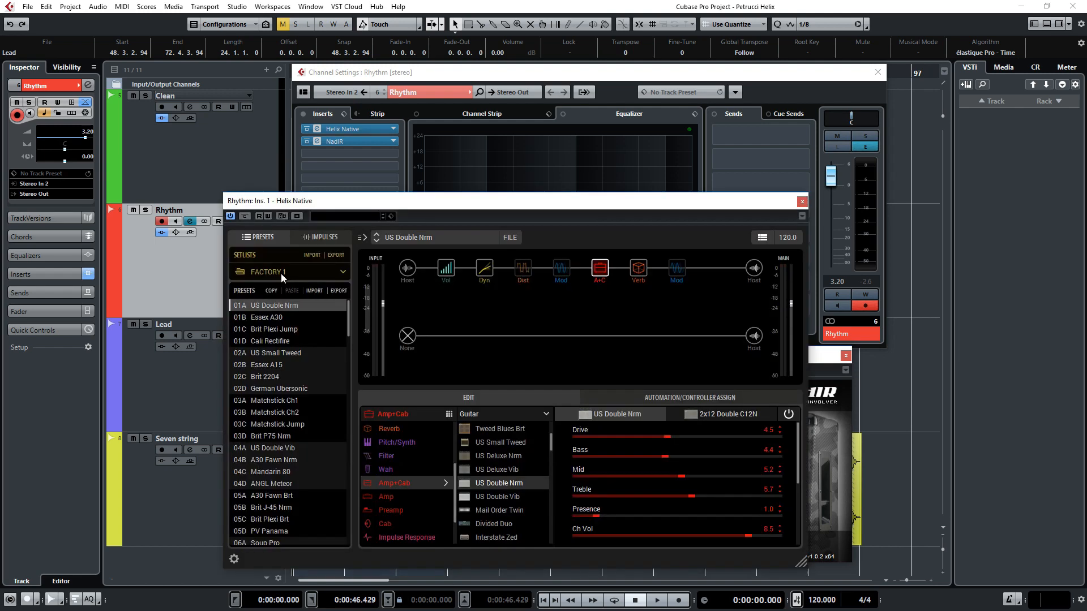
# Step: Switch the Rhythm track's Helix Native to the USER 1 setlist and load the empty preset 01A
pyautogui.click(281, 274)
pyautogui.click(279, 307)
pyautogui.doubleClick(280, 308)
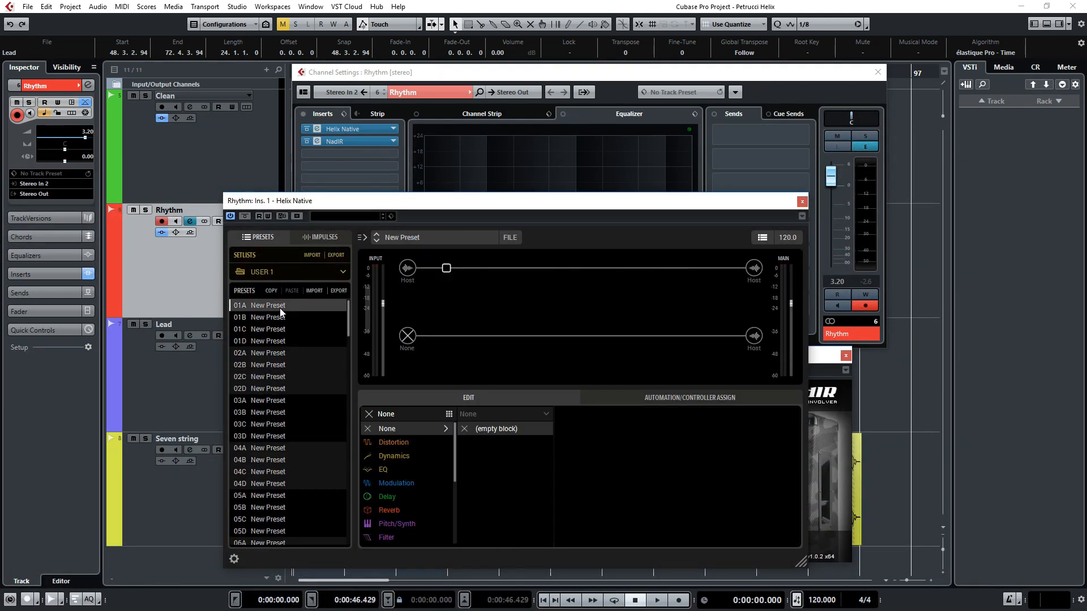
# Step: Turn on the input gate of the upper signal path, lowering its Threshold and shortening its Decay
pyautogui.click(415, 272)
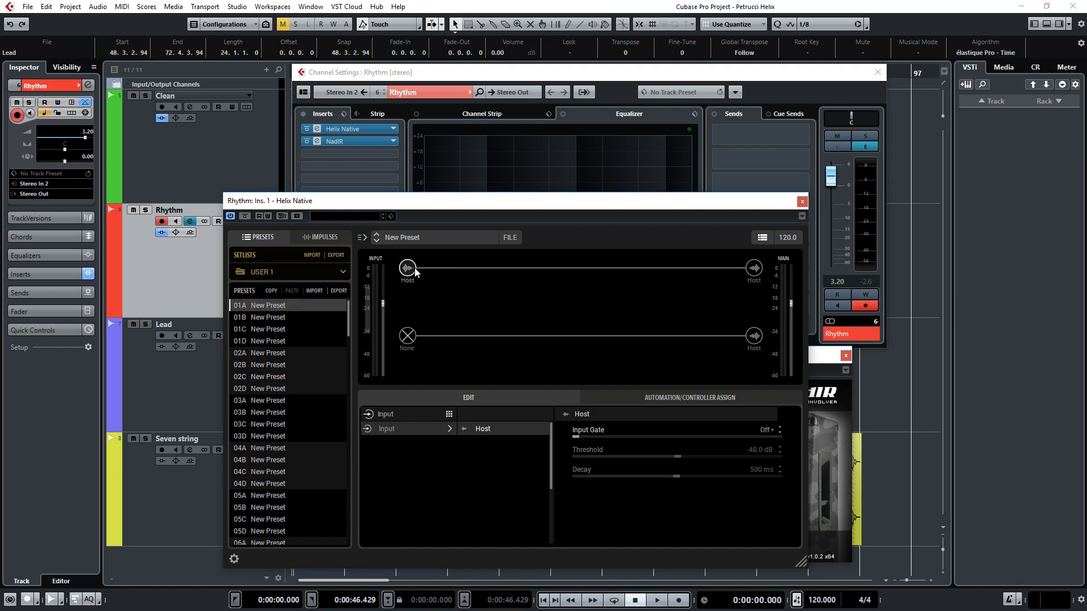
pyautogui.click(673, 436)
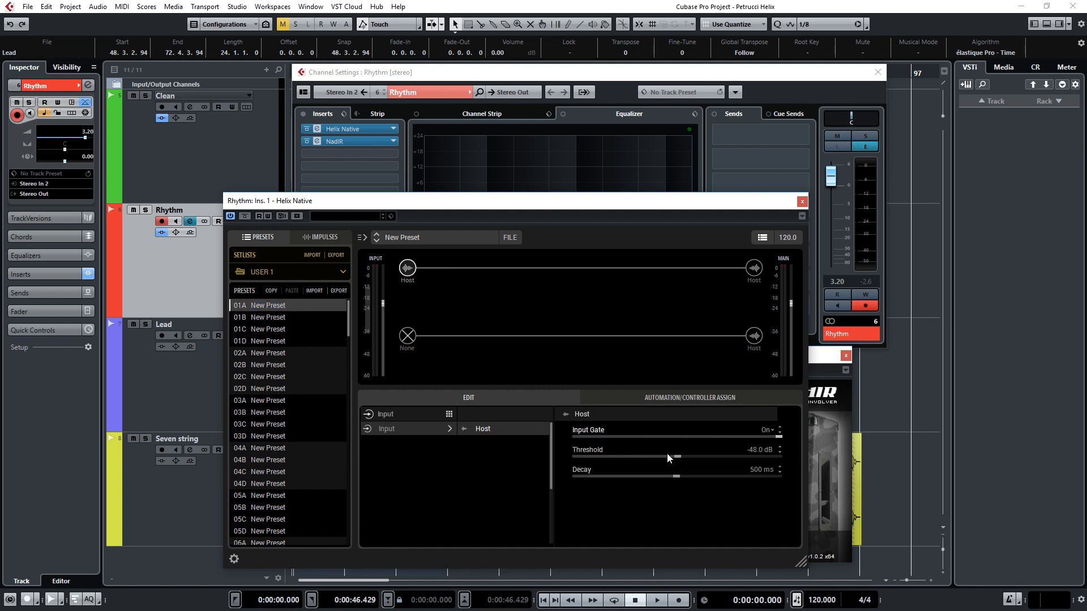
pyautogui.moveTo(666, 453); pyautogui.dragTo(629, 457)
pyautogui.moveTo(677, 478); pyautogui.dragTo(454, 521)
# Step: Add a Cali IV Lead guitar amp block to the upper signal path and listen to the rhythm part through it
pyautogui.click(504, 271)
pyautogui.click(400, 470)
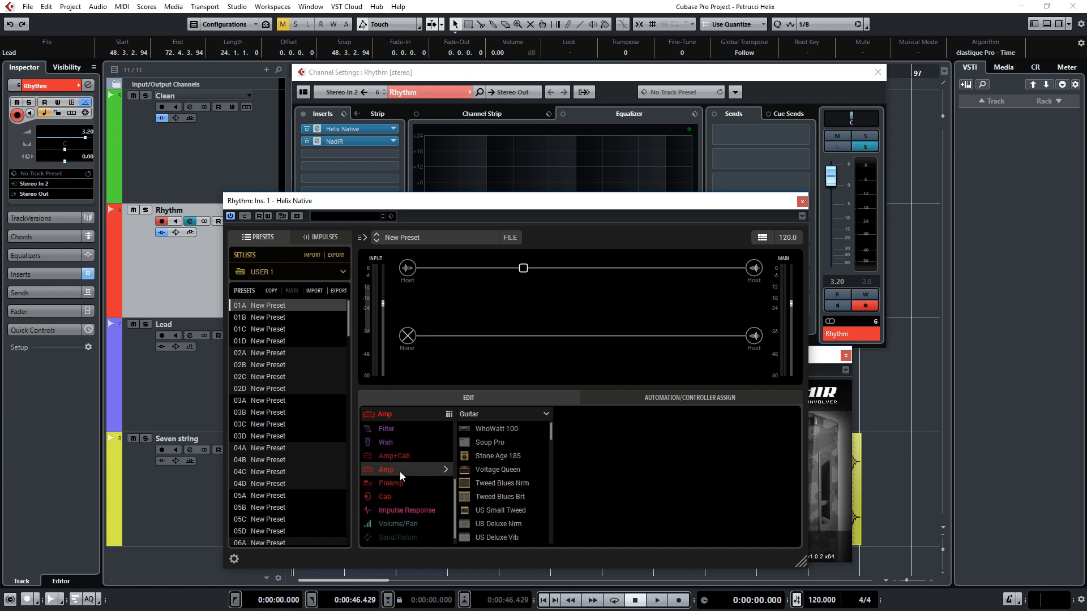
pyautogui.moveTo(549, 432); pyautogui.dragTo(552, 516)
pyautogui.click(505, 470)
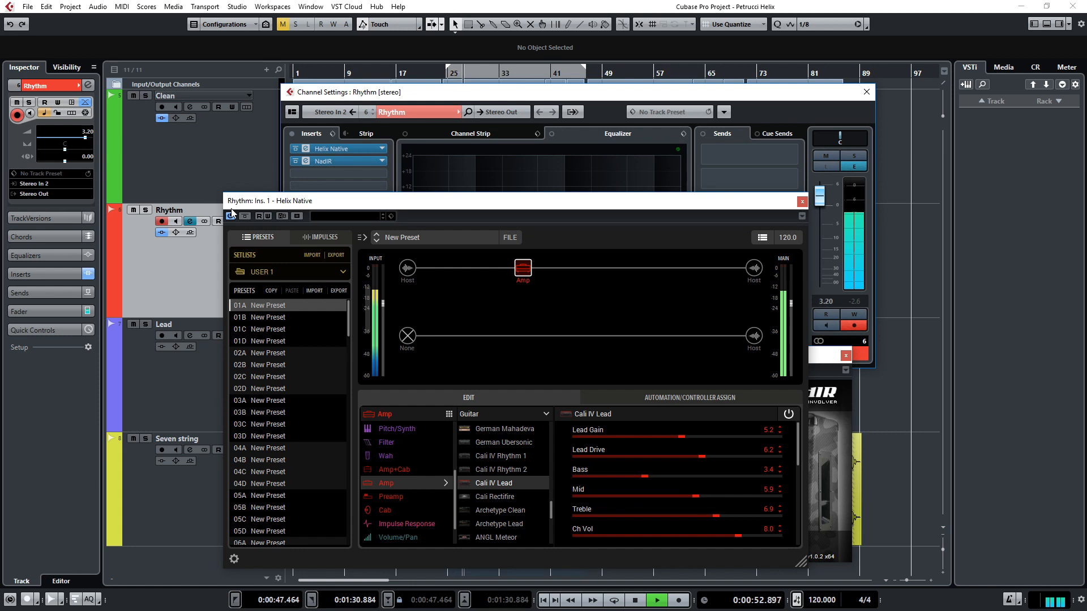
pyautogui.press('space')
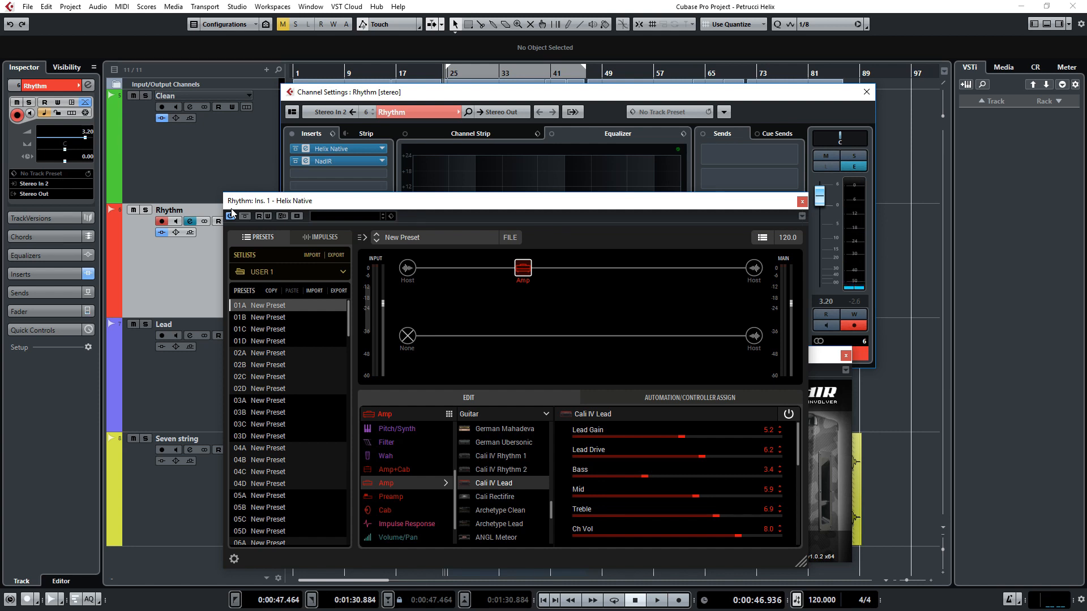
# Step: Set the Cali IV Lead amp's Lead Gain to 8.7, Lead Drive to 8.5 and Bass to 1.4, auditioning the rhythm part
pyautogui.moveTo(683, 439); pyautogui.dragTo(704, 439)
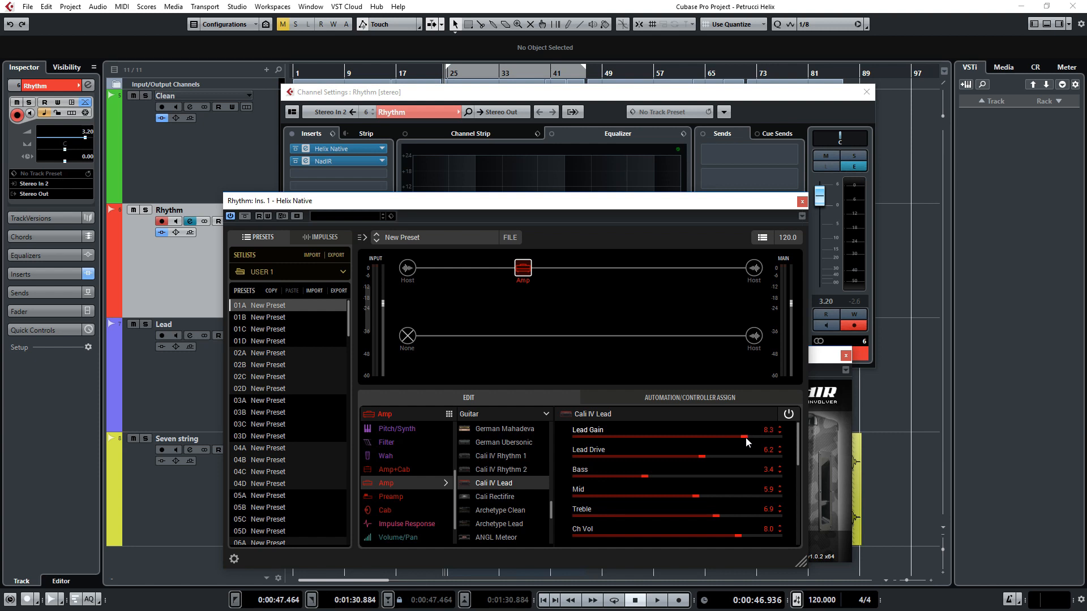
pyautogui.moveTo(753, 438); pyautogui.dragTo(734, 460)
pyautogui.press('space')
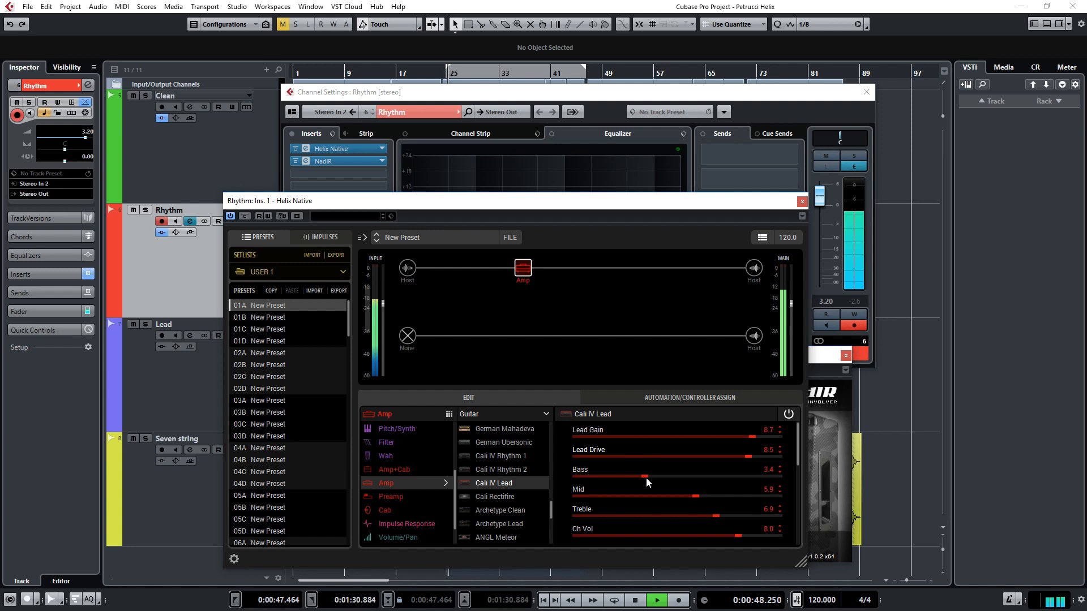
pyautogui.moveTo(647, 478); pyautogui.dragTo(606, 473)
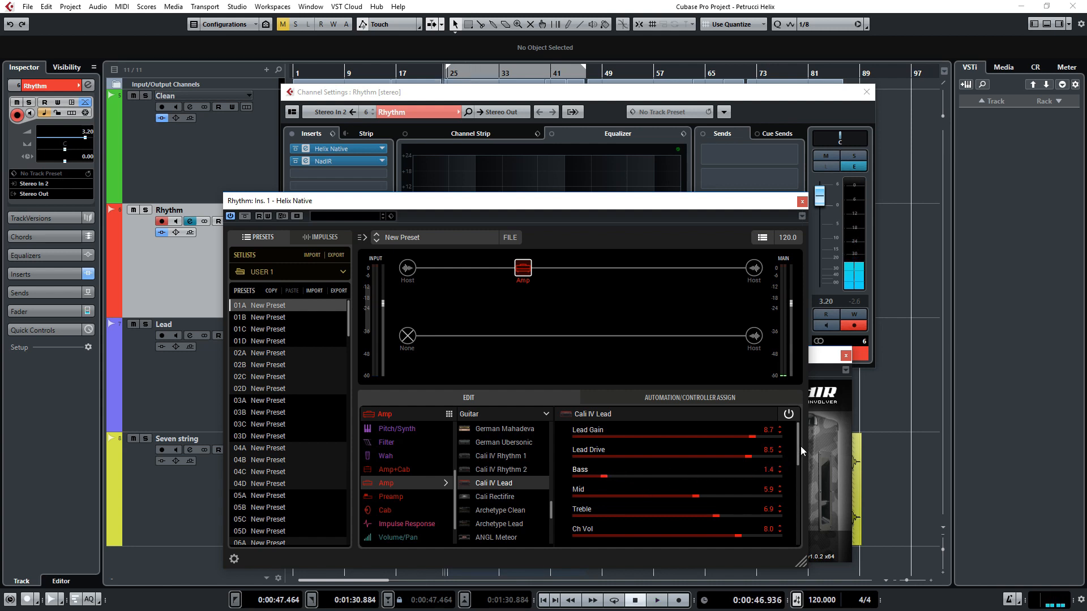
# Step: Set the Cali IV Lead amp's Master to 4.6 and Sag to 2.4
pyautogui.moveTo(797, 446); pyautogui.dragTo(799, 473)
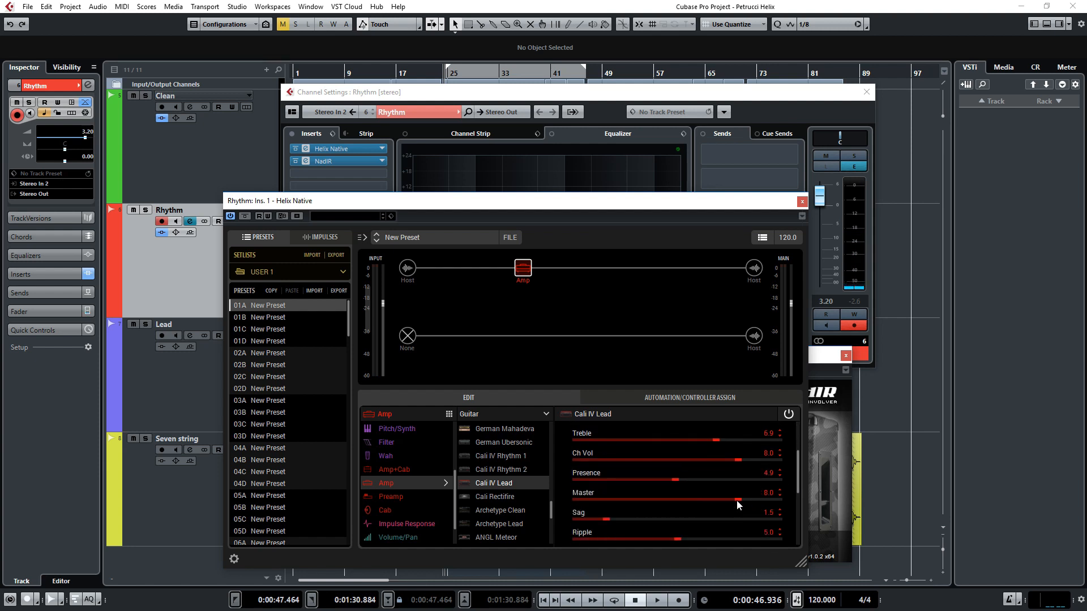
pyautogui.moveTo(739, 504); pyautogui.dragTo(671, 503)
pyautogui.moveTo(797, 478); pyautogui.dragTo(797, 508)
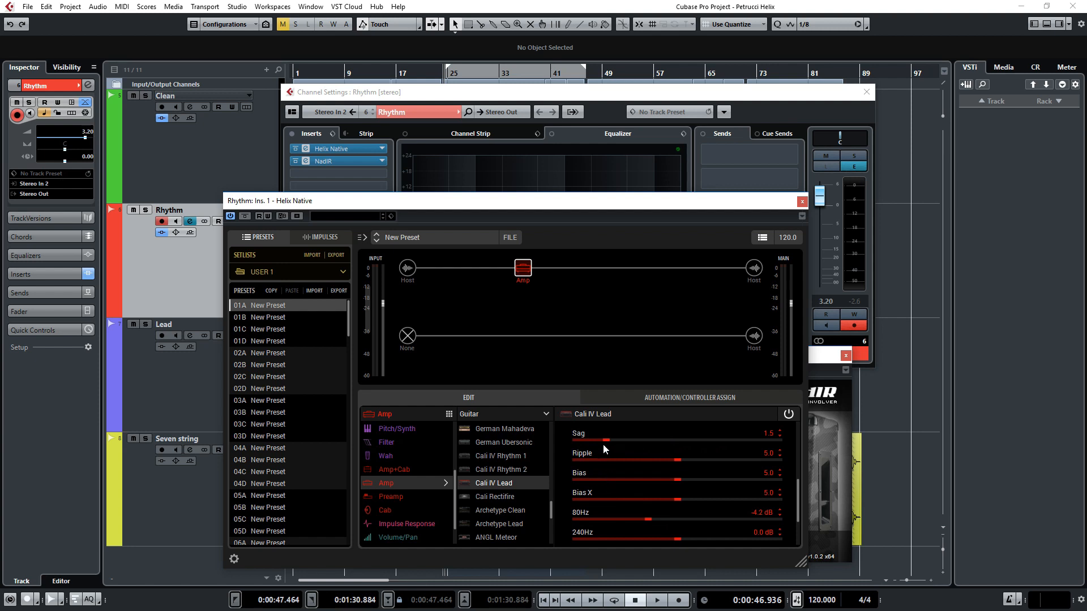
pyautogui.moveTo(609, 443); pyautogui.dragTo(625, 442)
# Step: Set the amp's graphic EQ to 80Hz 0.0 dB, 240Hz -3.3 dB, 750Hz -7.0 dB, 2200Hz -3.2 dB and 6600Hz 0.0 dB
pyautogui.moveTo(798, 471); pyautogui.dragTo(800, 506)
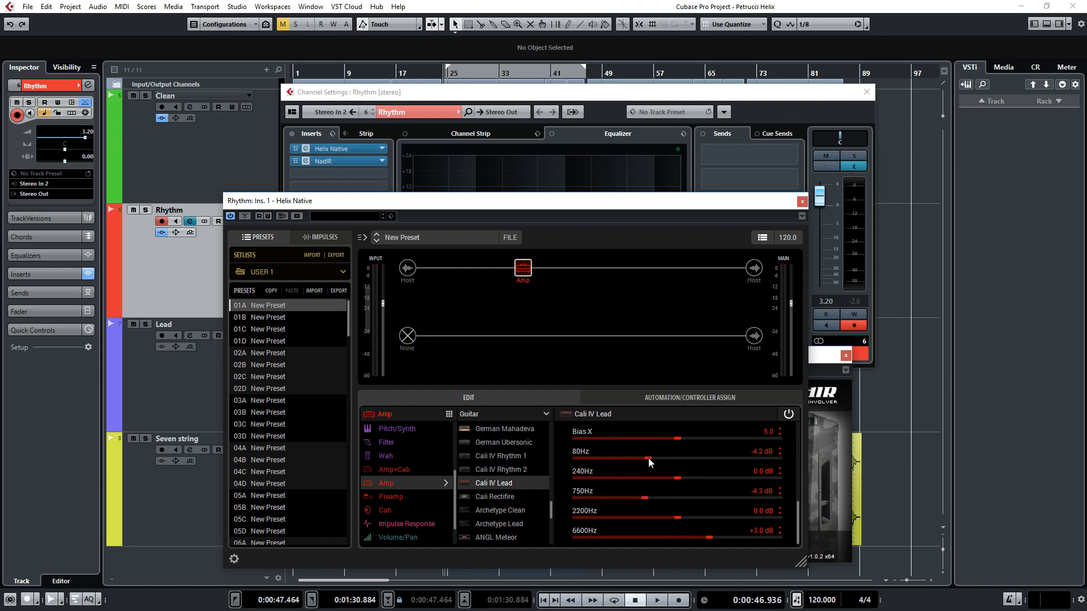
pyautogui.moveTo(647, 457); pyautogui.dragTo(678, 457)
pyautogui.moveTo(708, 538); pyautogui.dragTo(677, 539)
pyautogui.moveTo(645, 497); pyautogui.dragTo(643, 499)
pyautogui.moveTo(633, 499); pyautogui.dragTo(652, 481)
pyautogui.moveTo(677, 525); pyautogui.dragTo(644, 522)
# Step: Raise the Cali IV Lead amp's channel volume to 10.0
pyautogui.moveTo(798, 511); pyautogui.dragTo(732, 462)
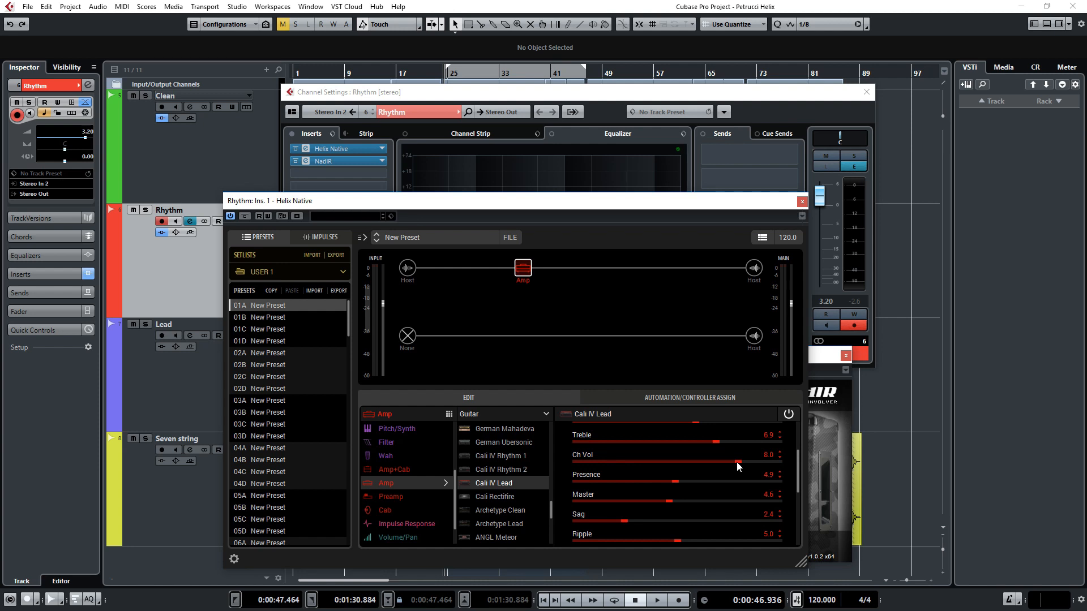
pyautogui.moveTo(736, 461); pyautogui.dragTo(816, 462)
pyautogui.scroll(3, 668, 477)
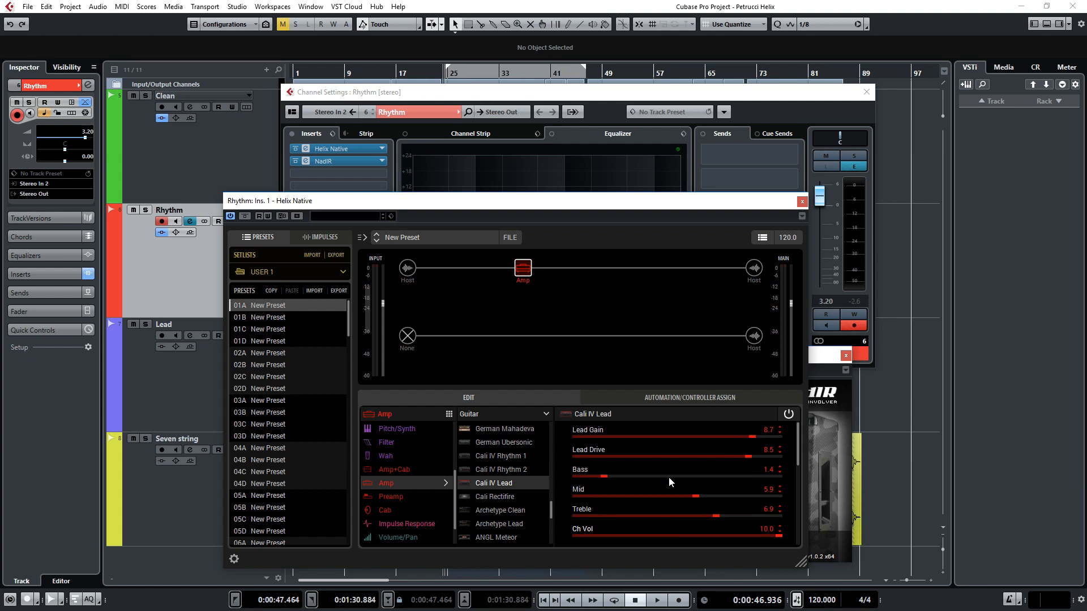
# Step: Play back the rhythm part while lowering the amp's Mid and setting Treble to 7.0 and Presence to 4.8
pyautogui.press('space')
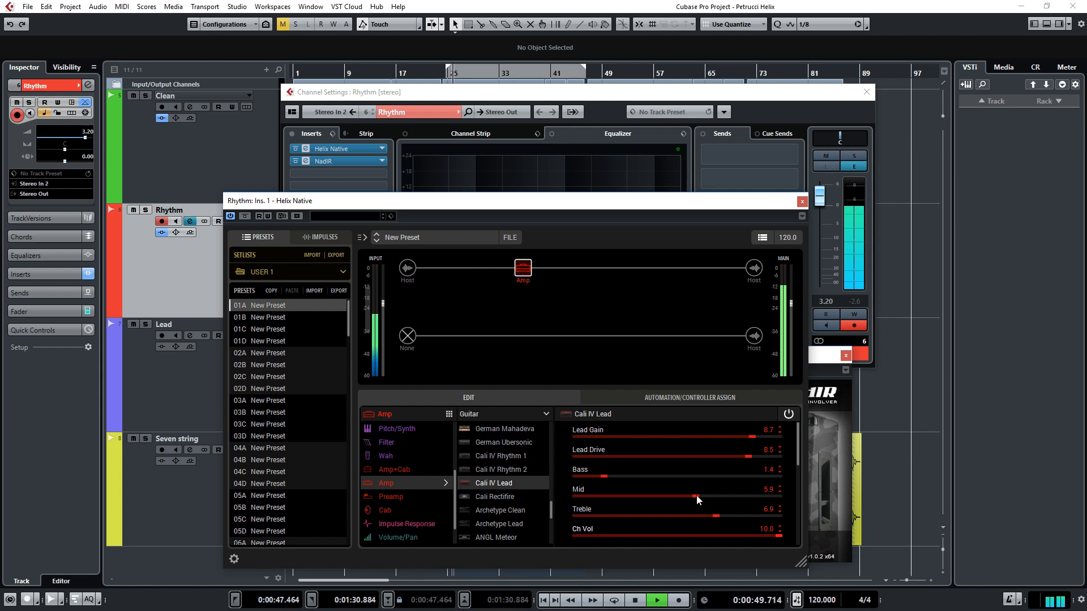
pyautogui.moveTo(696, 494); pyautogui.dragTo(666, 496)
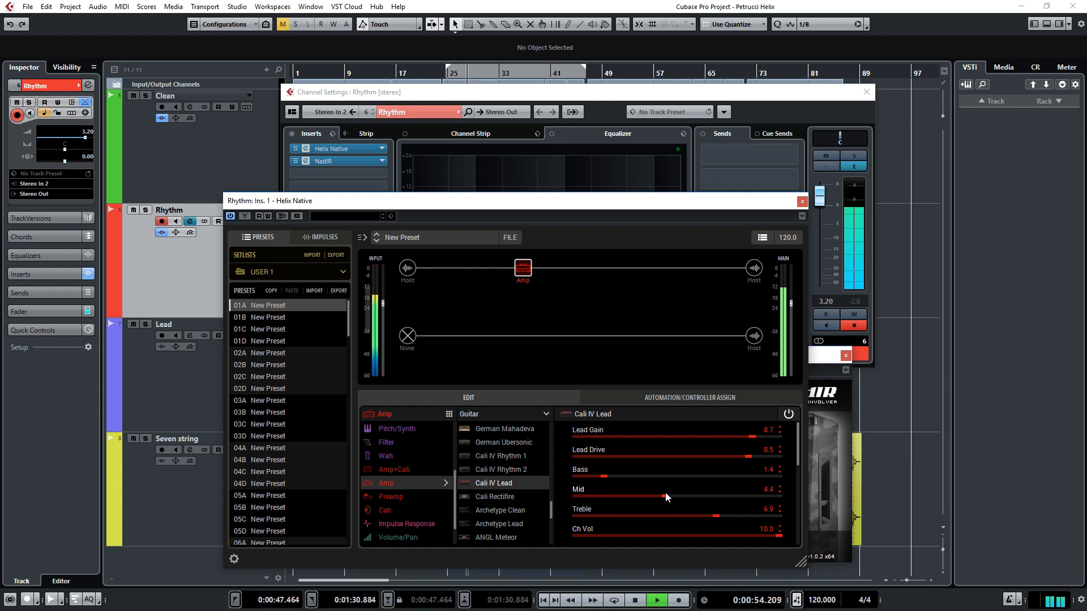
pyautogui.click(719, 516)
pyautogui.moveTo(795, 451); pyautogui.dragTo(797, 483)
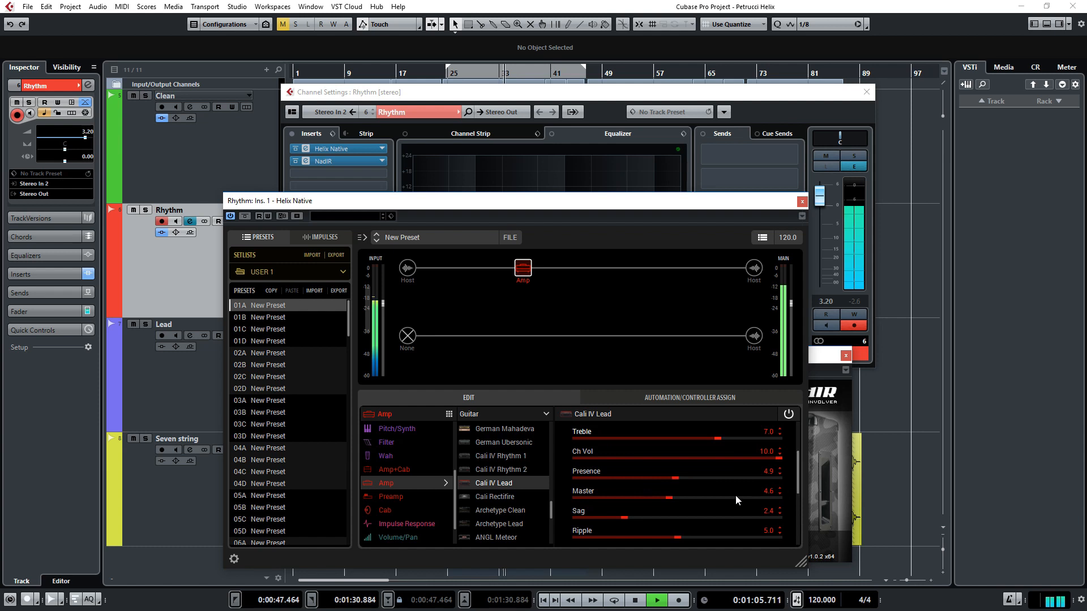
pyautogui.moveTo(675, 481); pyautogui.dragTo(672, 482)
# Step: Set the amp's 6600Hz EQ band to -0.2 dB while the rhythm part plays
pyautogui.moveTo(798, 464); pyautogui.dragTo(804, 528)
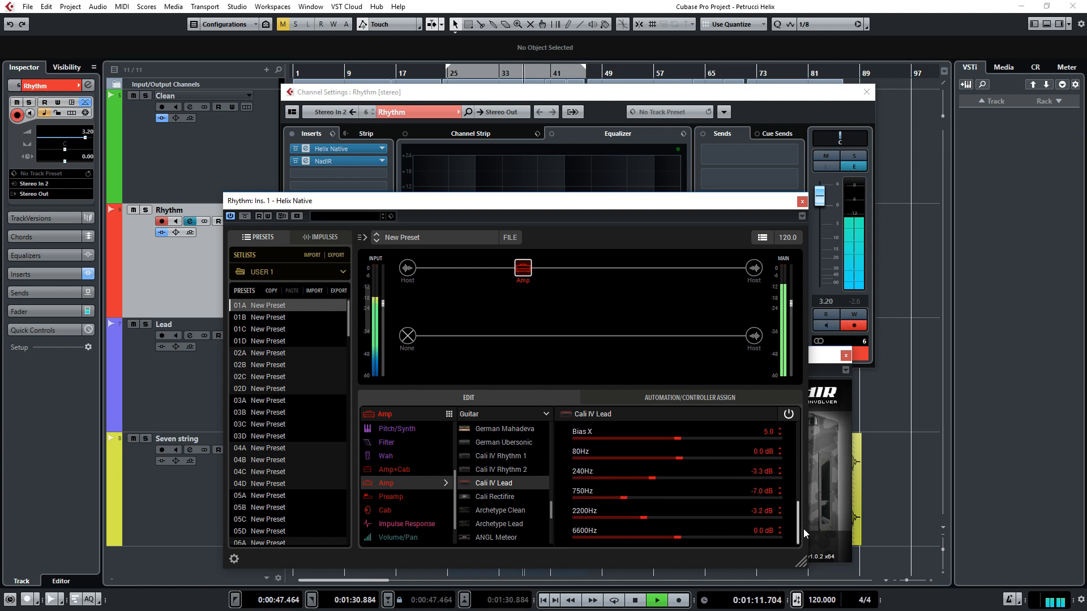
pyautogui.moveTo(677, 538); pyautogui.dragTo(675, 538)
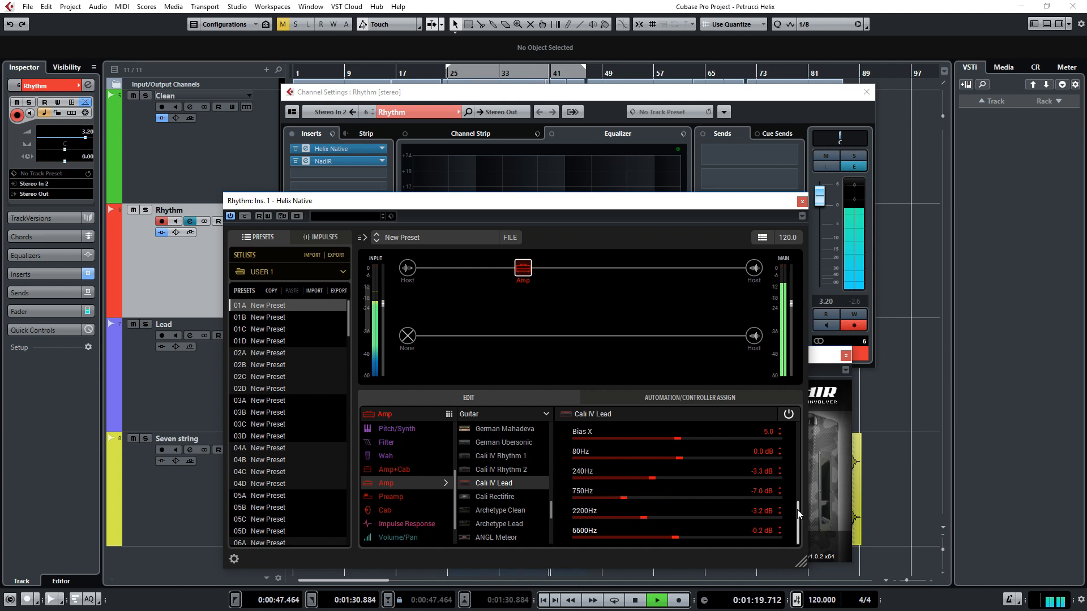
pyautogui.moveTo(797, 510); pyautogui.dragTo(804, 464)
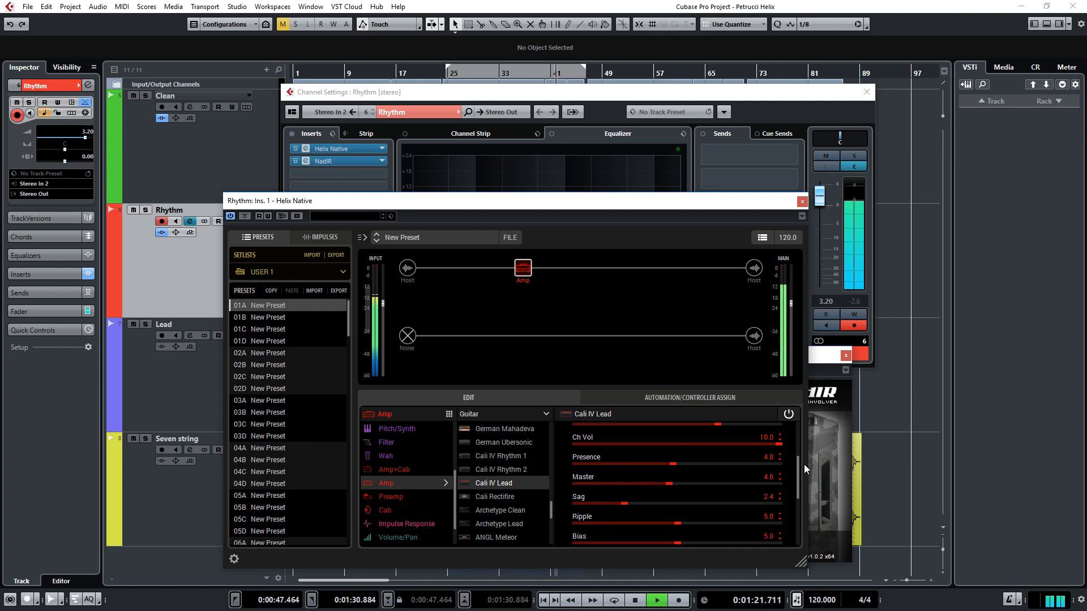
# Step: Stop playback and add a mono Simple Delay block after the amp on the Rhythm track
pyautogui.press('space')
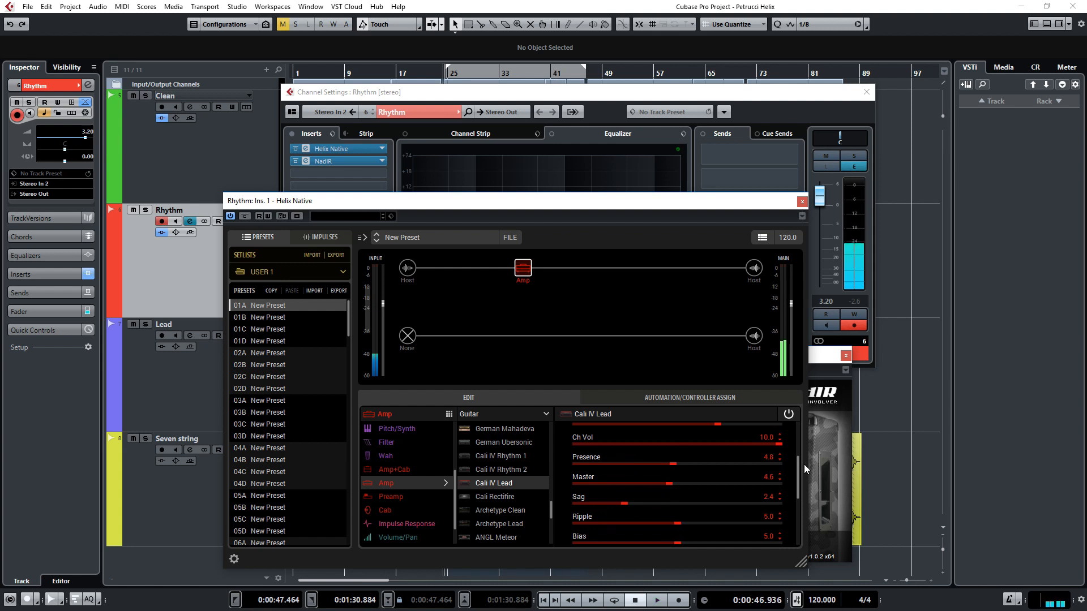
pyautogui.moveTo(804, 464); pyautogui.dragTo(800, 433)
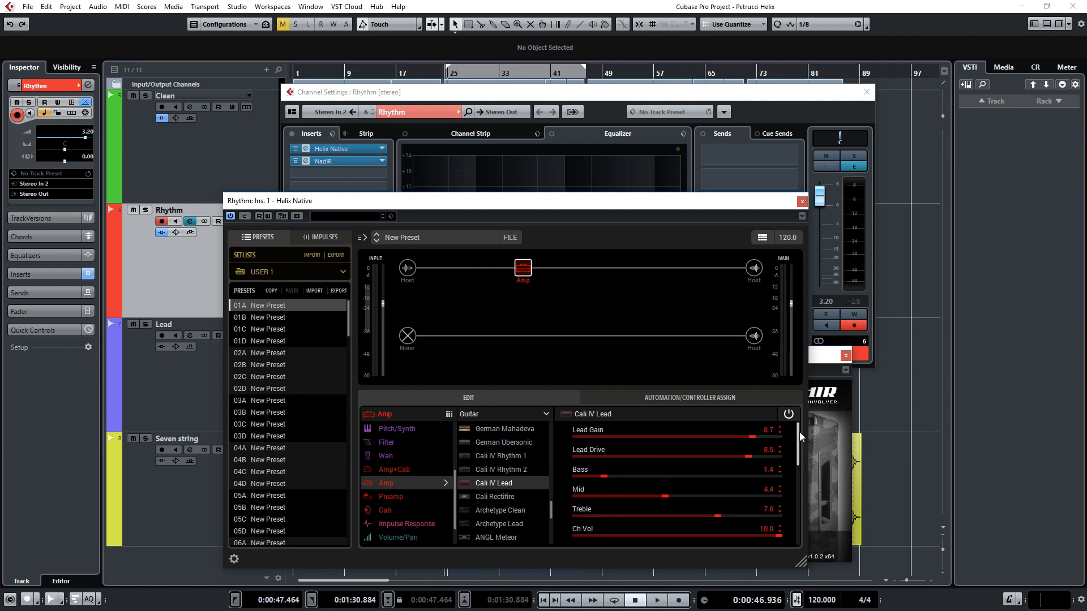
pyautogui.click(562, 269)
pyautogui.click(406, 498)
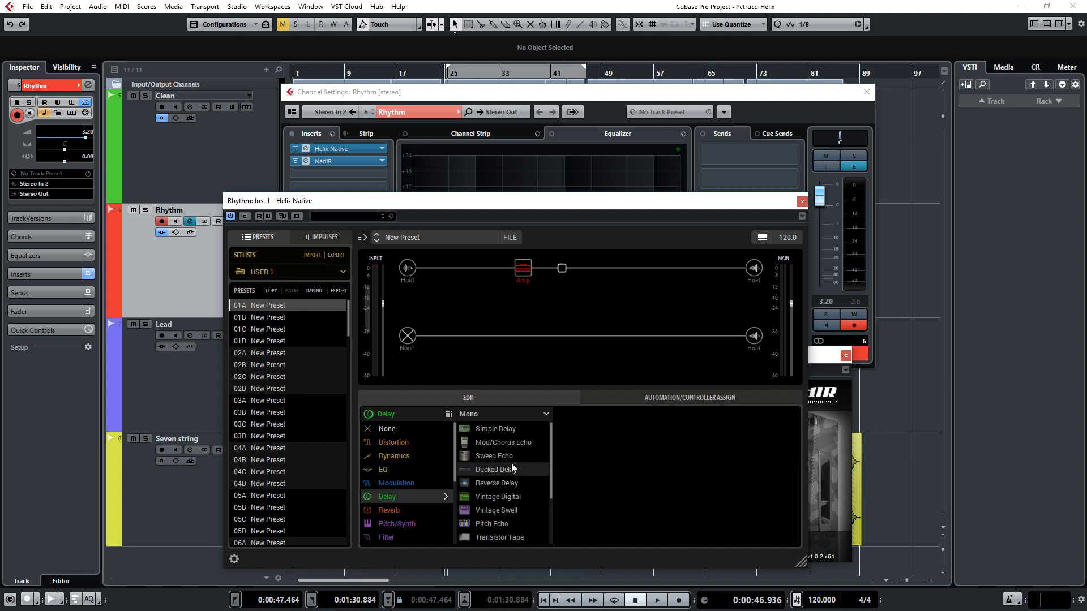
pyautogui.click(507, 428)
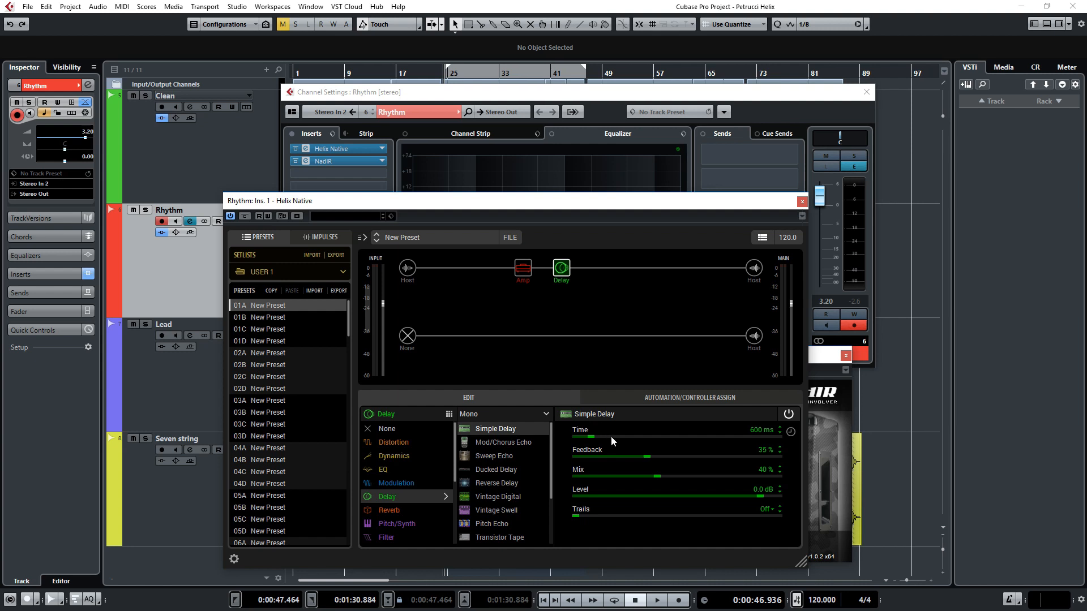
# Step: Set the Simple Delay's time to 8.0 ms, its feedback to 0% and its mix to 100%
pyautogui.doubleClick(755, 431)
pyautogui.write('8')
pyautogui.press('Return')
pyautogui.moveTo(655, 460); pyautogui.dragTo(803, 482)
# Step: Move the delay onto a parallel path that merges right after it, and make the split a Split A/B
pyautogui.moveTo(561, 268); pyautogui.dragTo(561, 301)
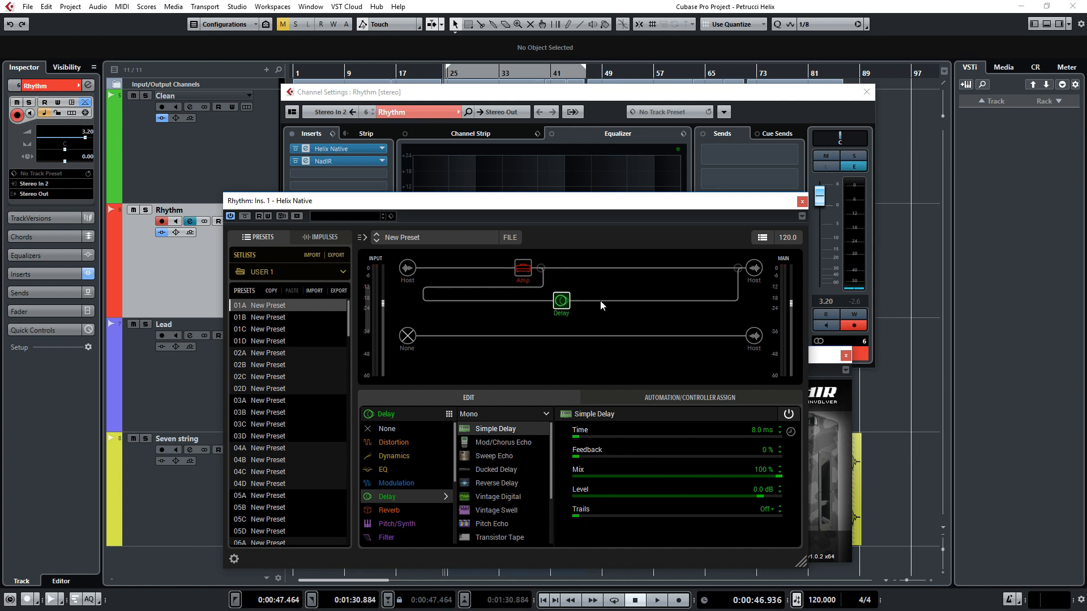
pyautogui.moveTo(739, 268); pyautogui.dragTo(584, 268)
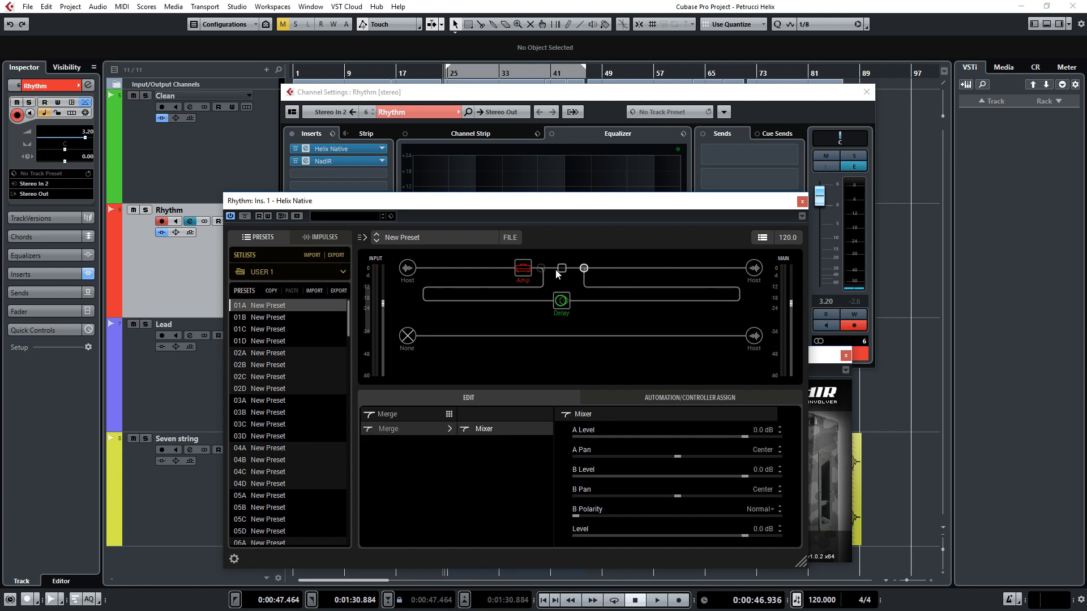
pyautogui.click(541, 268)
pyautogui.click(500, 443)
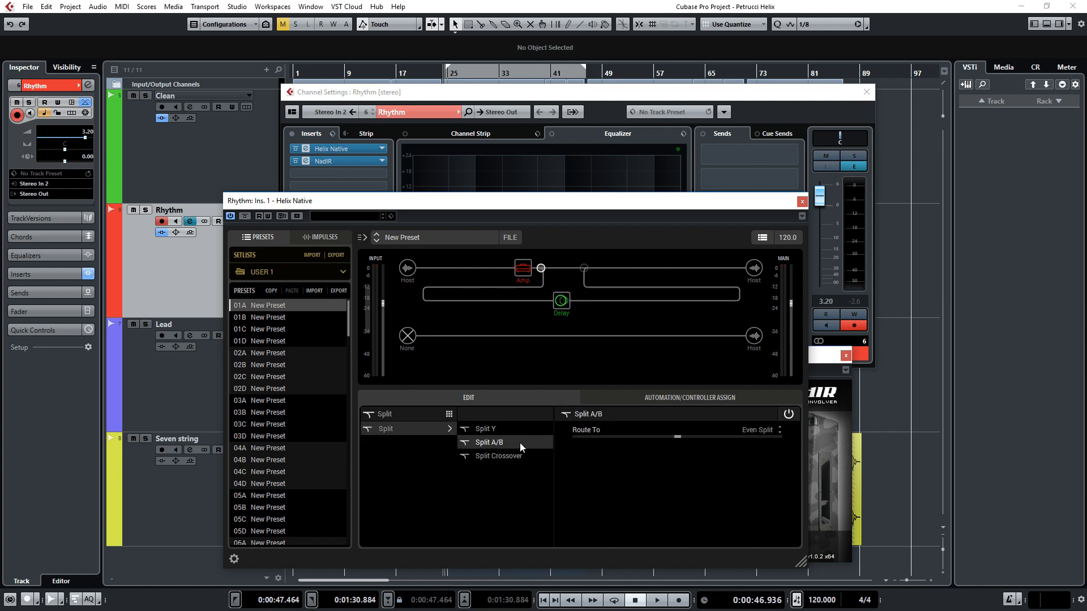
# Step: Pan the merge mixer's path A to Right 100 and path B to Left 100, and audition the rhythm part
pyautogui.click(584, 268)
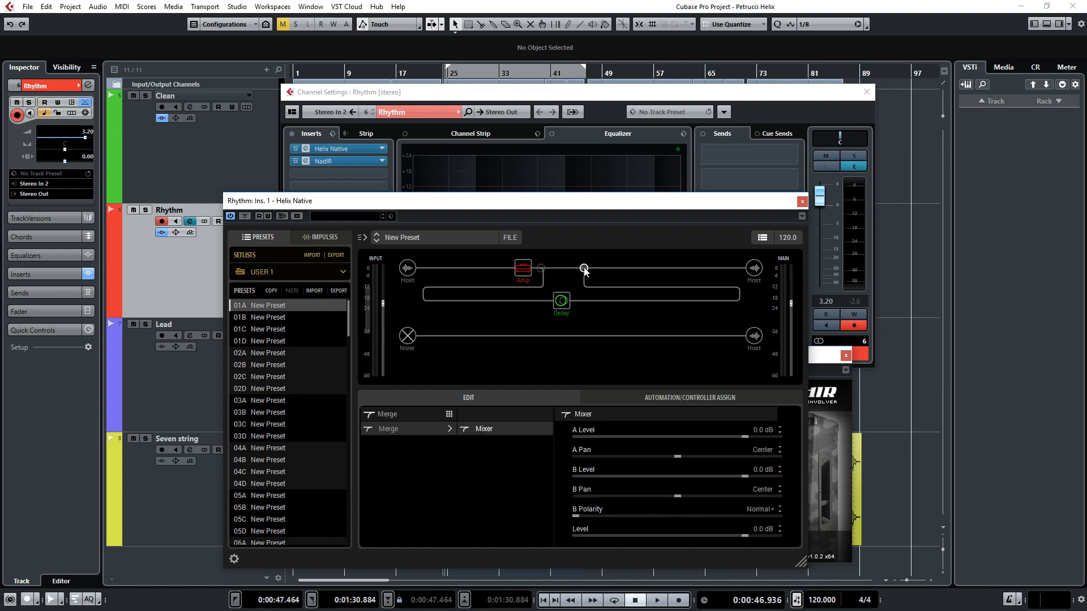
pyautogui.moveTo(679, 461); pyautogui.dragTo(801, 454)
pyautogui.moveTo(689, 499); pyautogui.dragTo(558, 504)
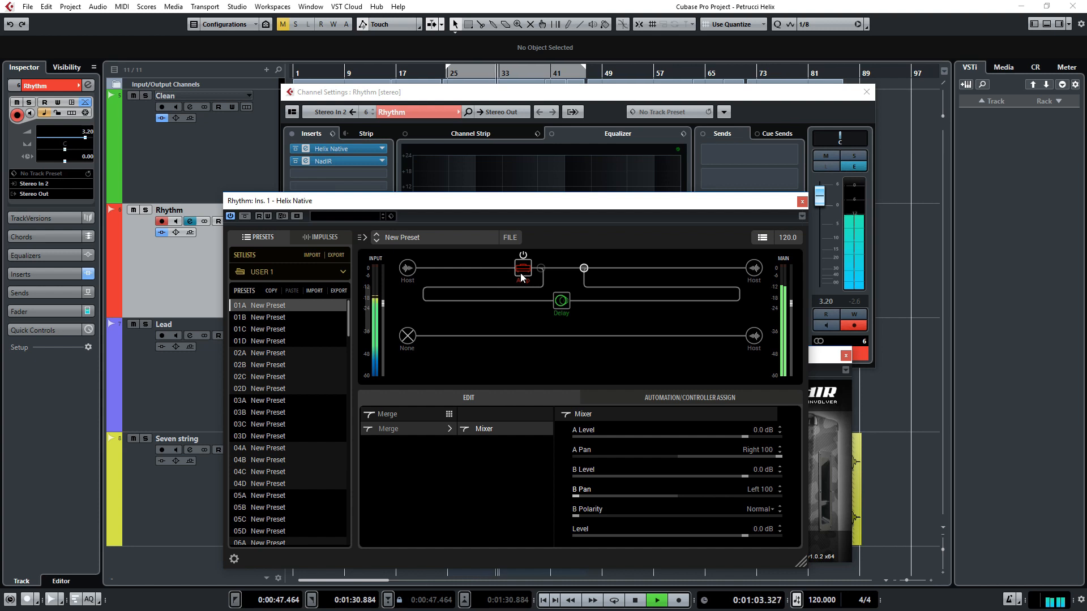
pyautogui.press('space')
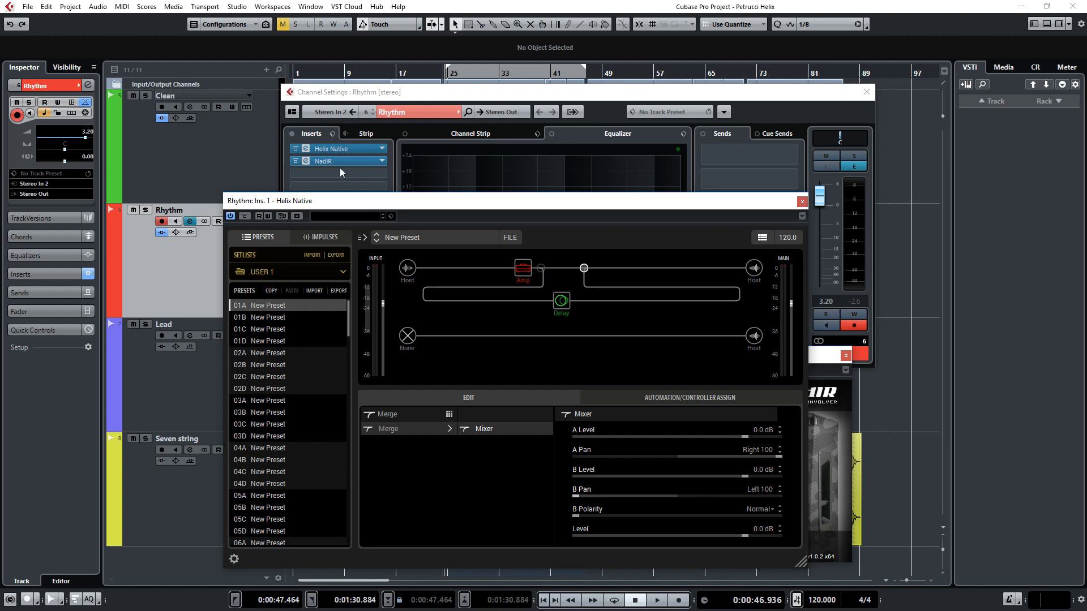
# Step: Load OH 412 RECTO V70+SHZ MDRN-05.wav from the V70+SHZ Quick-Start folder into the Lead track's NadIR
pyautogui.click(363, 148)
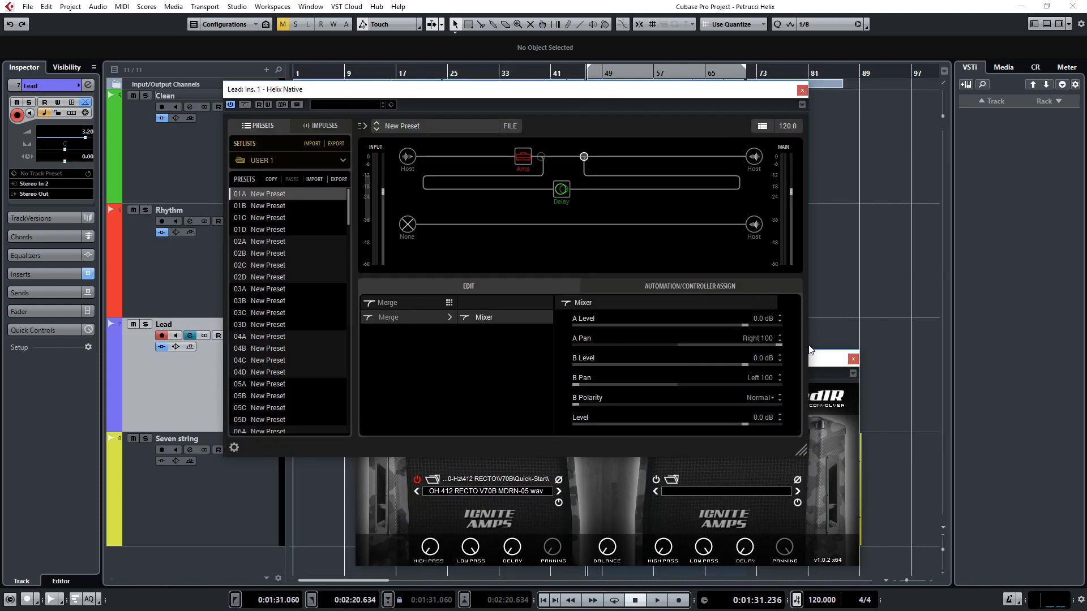
pyautogui.click(825, 366)
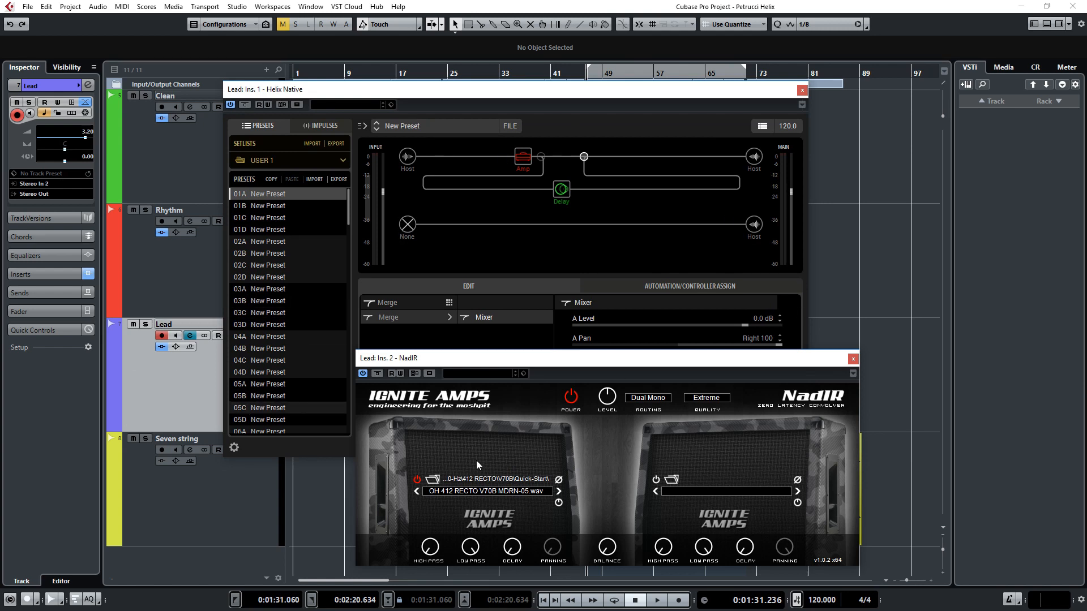
pyautogui.click(434, 479)
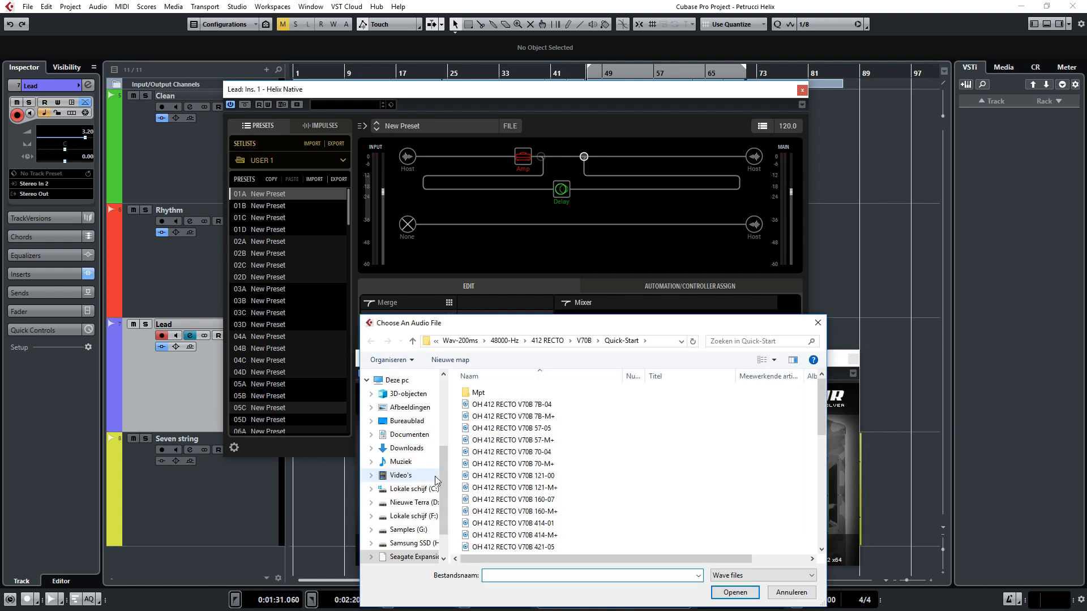
pyautogui.click(547, 338)
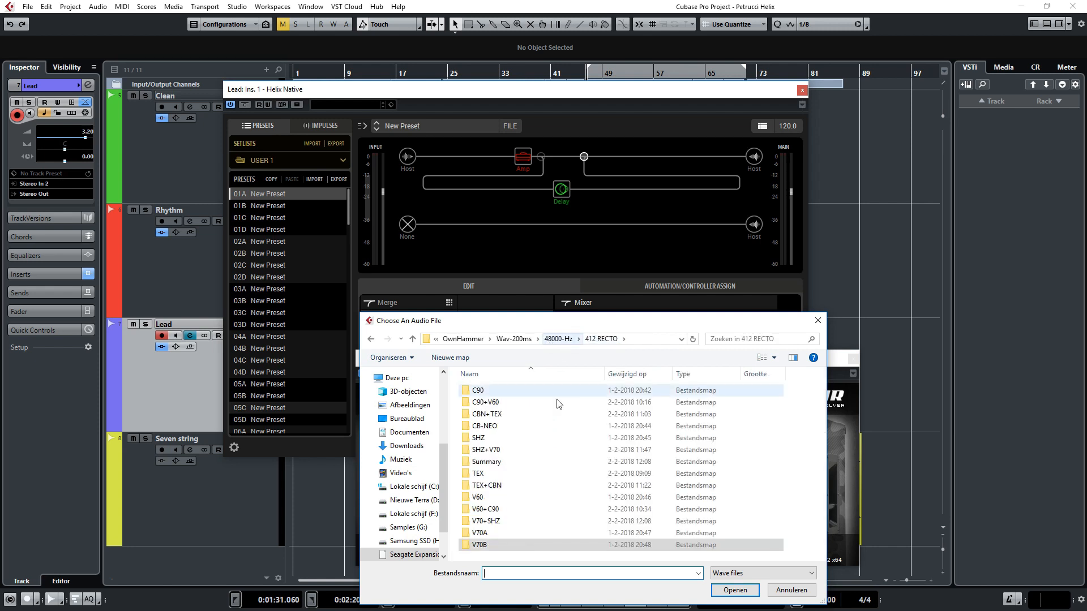
pyautogui.doubleClick(505, 522)
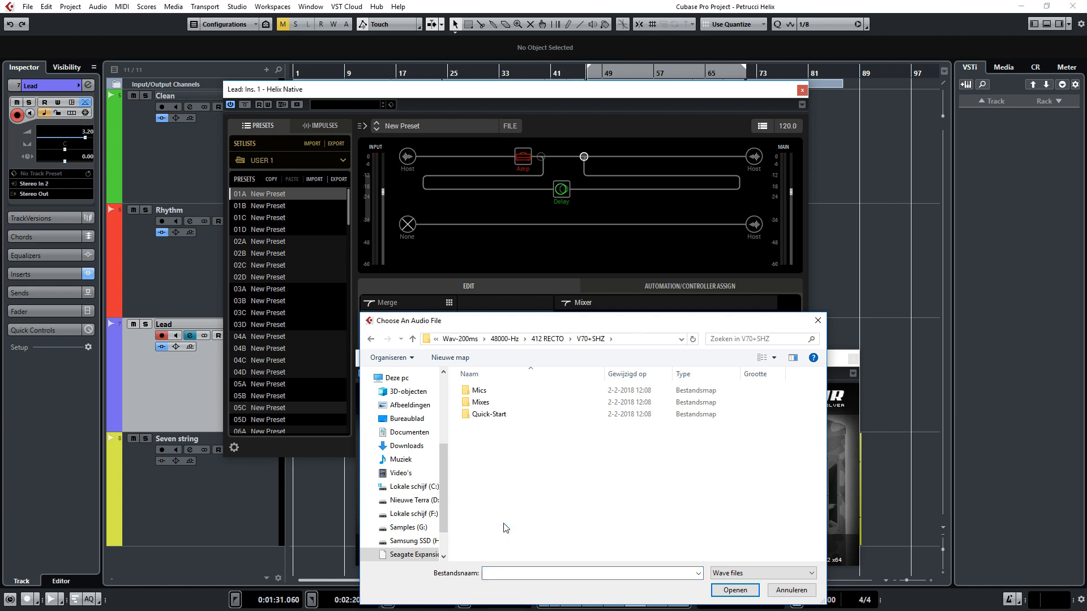
pyautogui.doubleClick(498, 413)
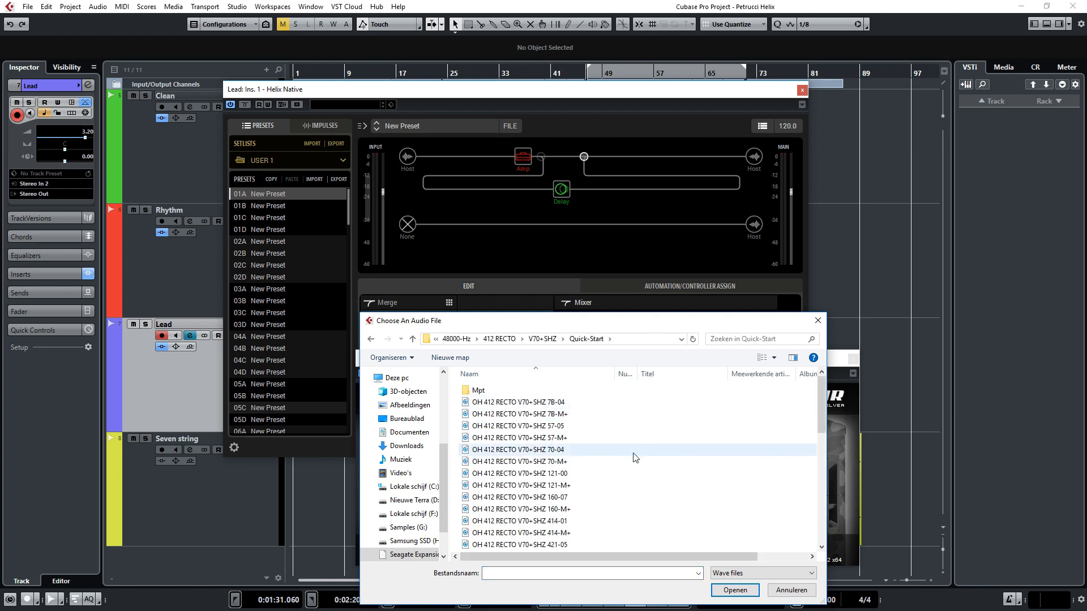
pyautogui.scroll(-5, 636, 458)
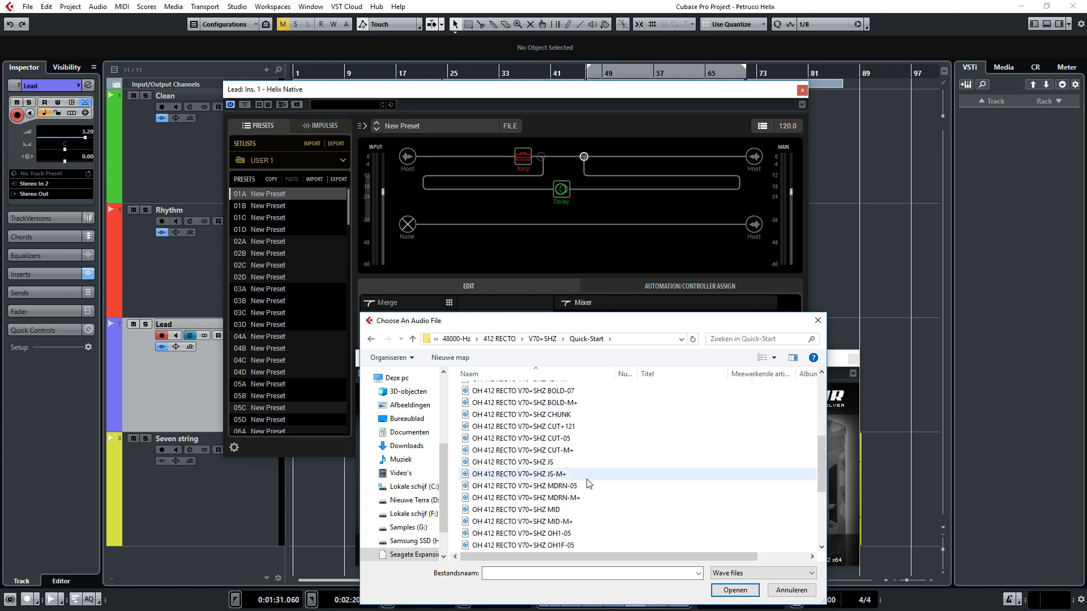
pyautogui.doubleClick(631, 460)
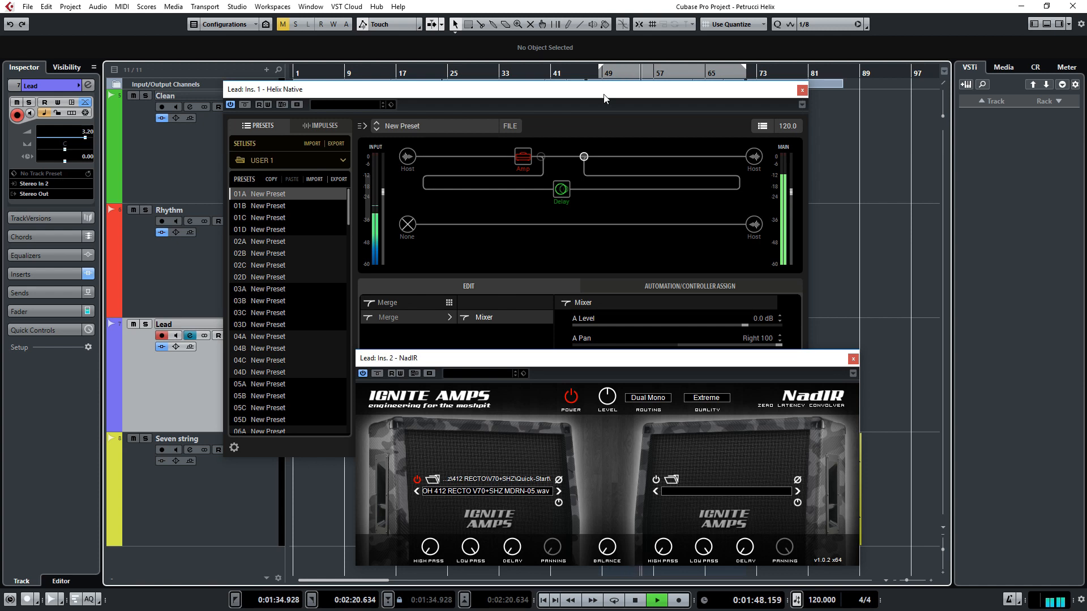
# Step: Set the Lead track's Cali IV Lead amp to Lead Gain 9.6, Lead Drive 9.3, Bass 1.7 and Mid 5.0
pyautogui.press('space')
pyautogui.click(524, 158)
pyautogui.click(524, 158)
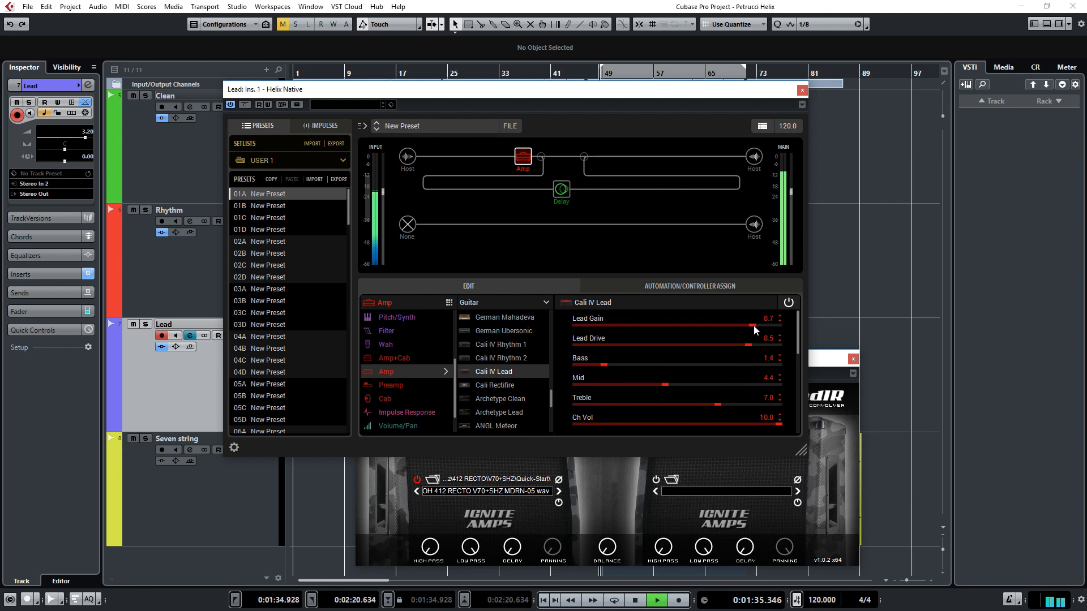
pyautogui.moveTo(755, 325); pyautogui.dragTo(765, 344)
pyautogui.moveTo(606, 366); pyautogui.dragTo(612, 366)
pyautogui.moveTo(670, 385); pyautogui.dragTo(677, 385)
# Step: Set the lead amp's Presence to 4.4 and its 750Hz EQ band to -6.4 dB
pyautogui.moveTo(799, 353); pyautogui.dragTo(800, 378)
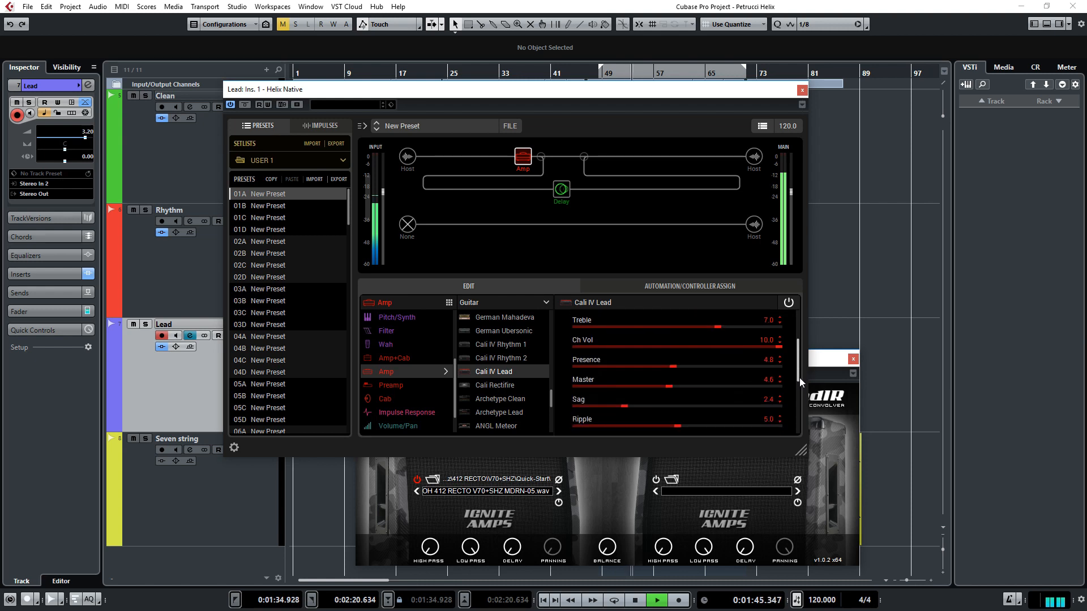
pyautogui.scroll(-4, 680, 369)
pyautogui.moveTo(799, 364); pyautogui.dragTo(798, 406)
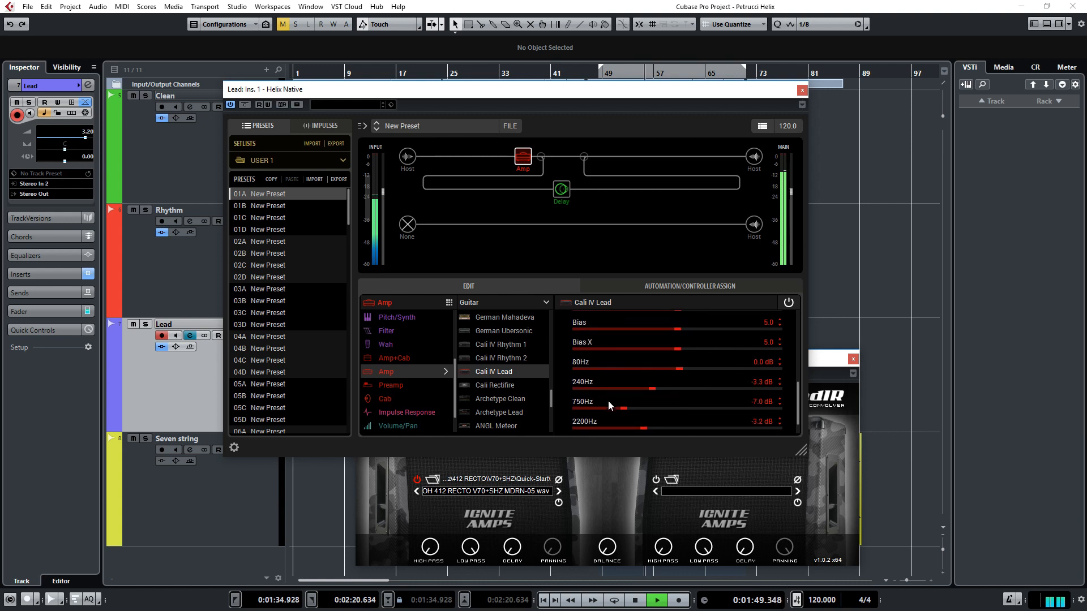
pyautogui.moveTo(621, 412); pyautogui.dragTo(636, 412)
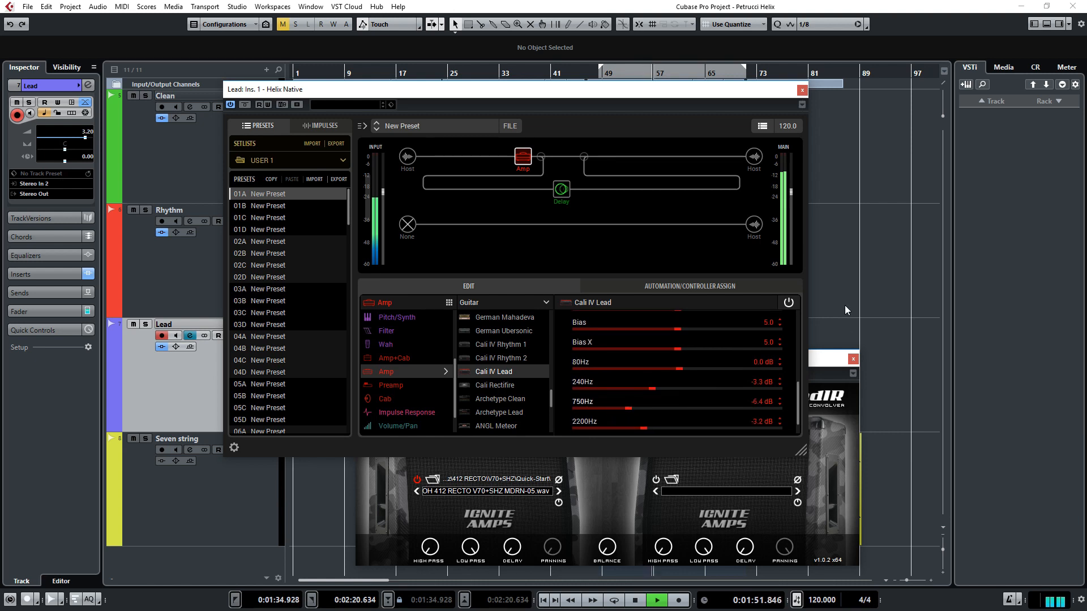
# Step: Add a stereo Ping Pong delay after the merge point, set its mix to 40% and play the lead part
pyautogui.click(639, 157)
pyautogui.press('space')
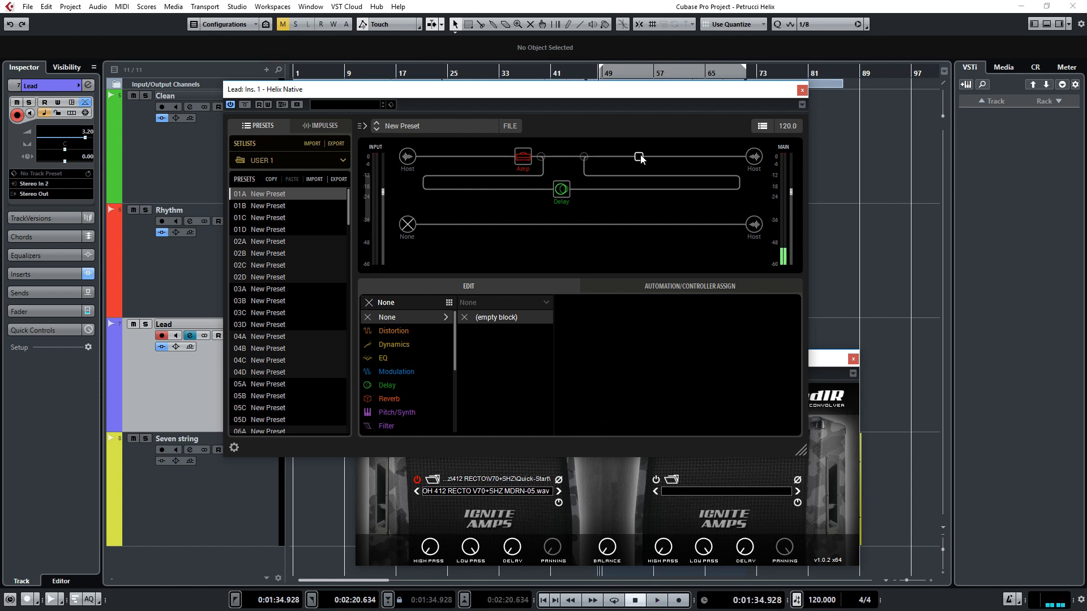
pyautogui.rightClick(640, 157)
pyautogui.press('Escape')
pyautogui.moveTo(457, 338); pyautogui.dragTo(458, 371)
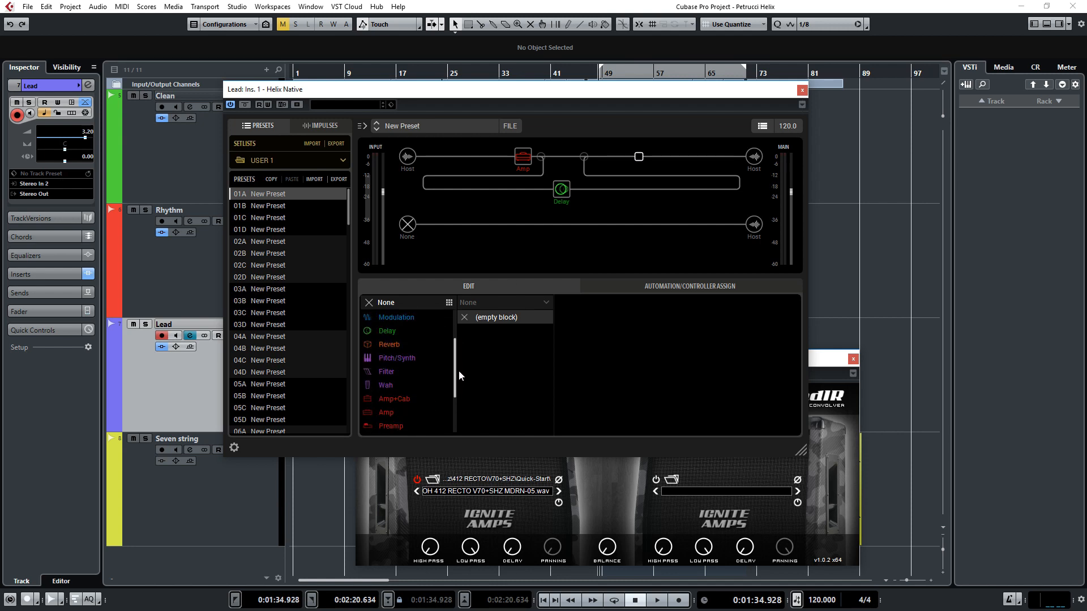
pyautogui.click(402, 331)
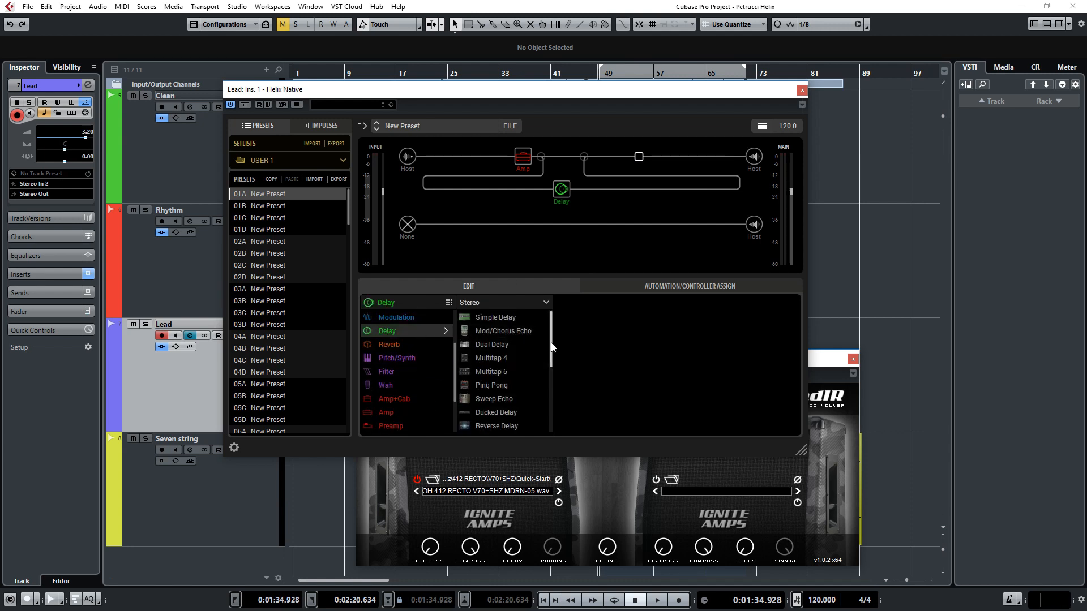
pyautogui.click(512, 386)
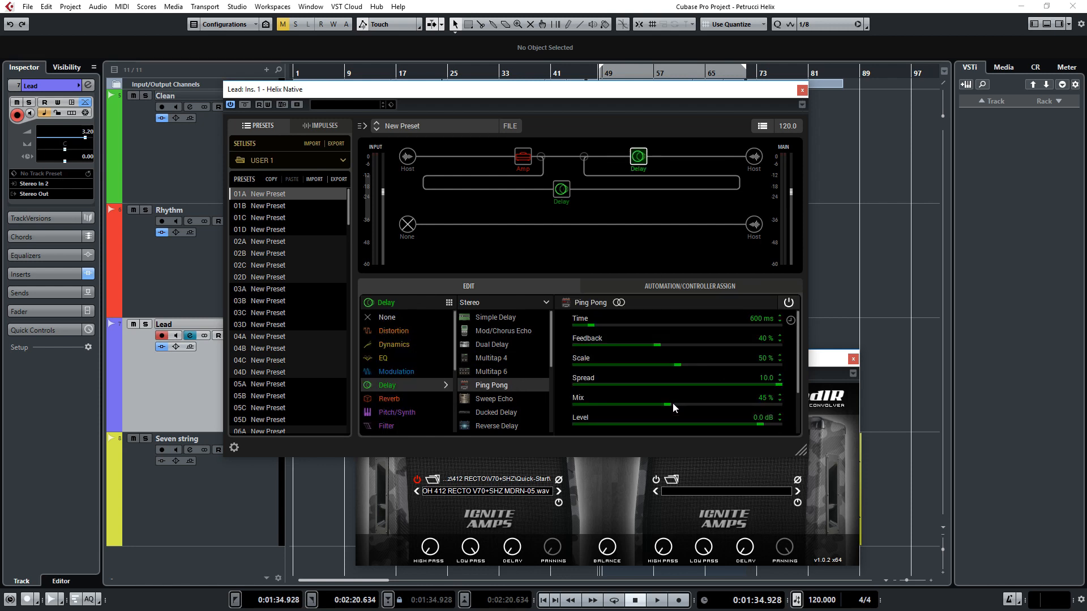
pyautogui.moveTo(668, 404); pyautogui.dragTo(659, 405)
pyautogui.press('space')
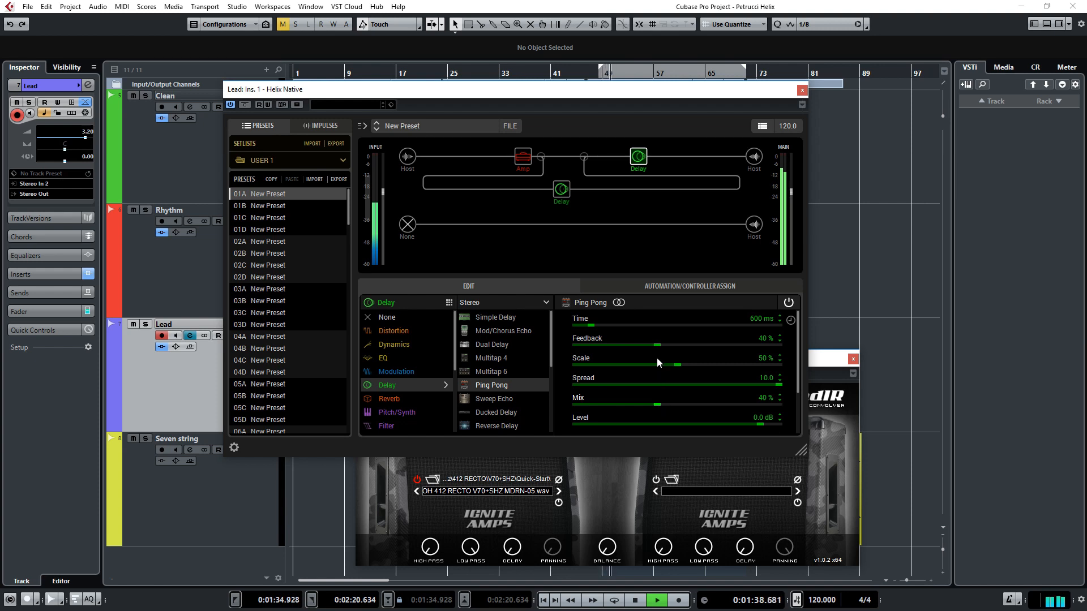
# Step: Set the lead amp's Master to 4.7, Lead Gain to 9.7 and Lead Drive to 9.5 during playback, and stop playback
pyautogui.click(523, 160)
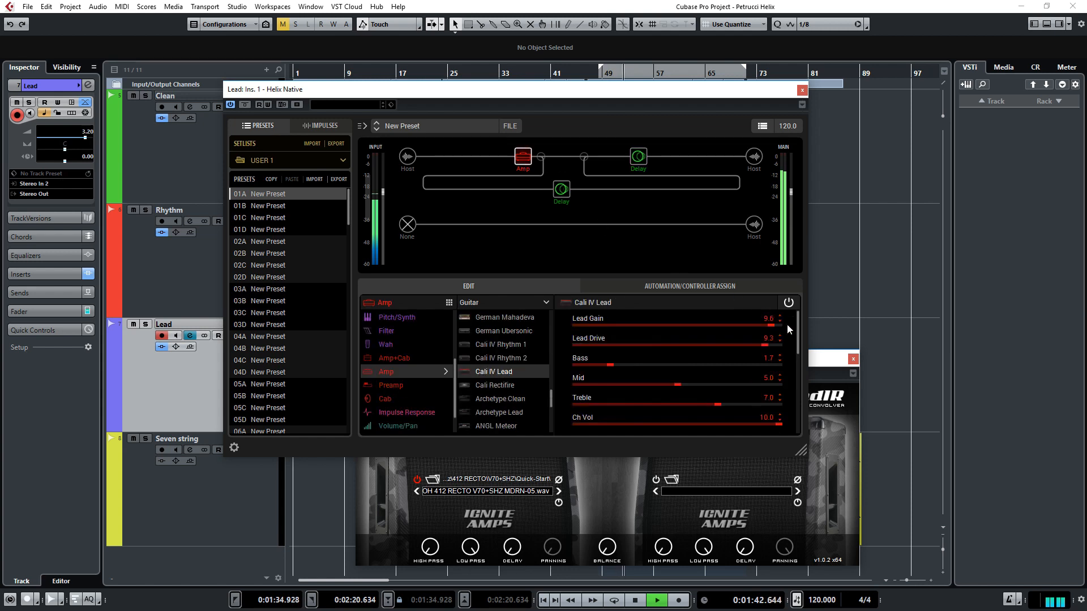
pyautogui.moveTo(800, 334); pyautogui.dragTo(801, 367)
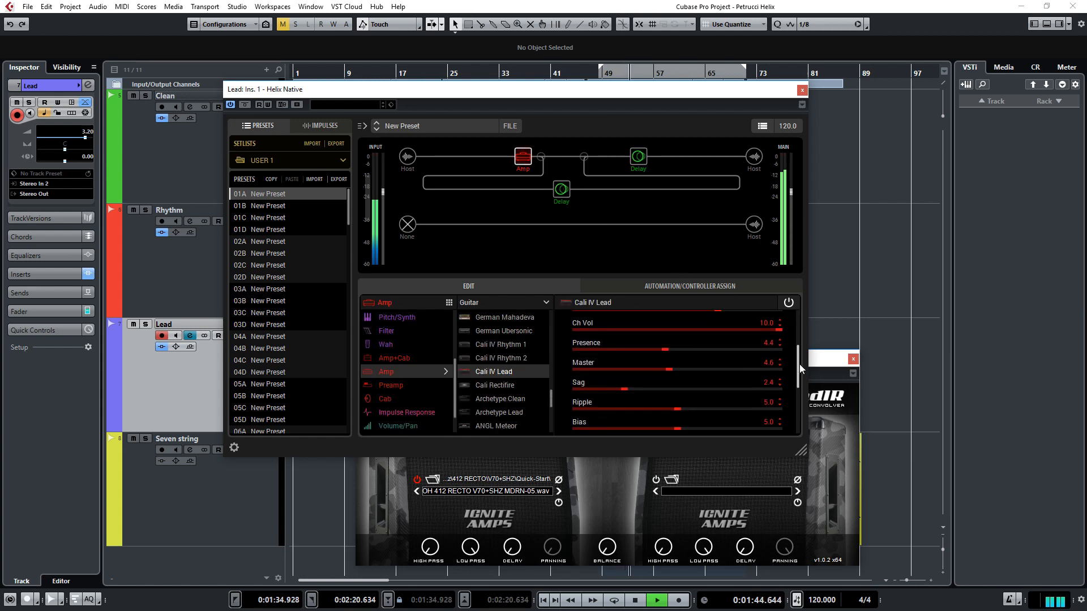
pyautogui.click(672, 366)
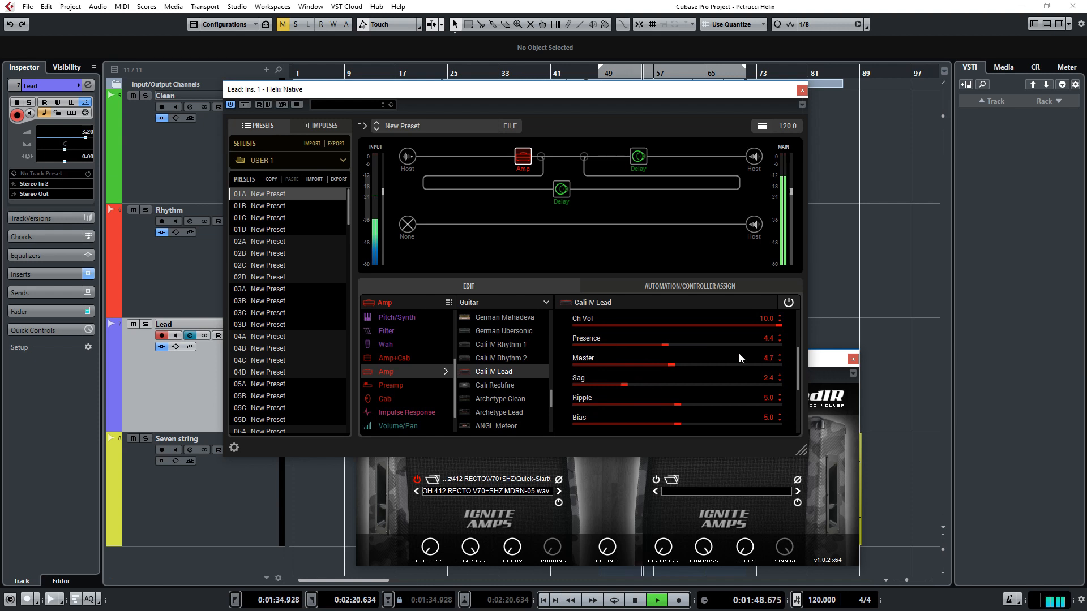
pyautogui.moveTo(800, 356); pyautogui.dragTo(800, 371)
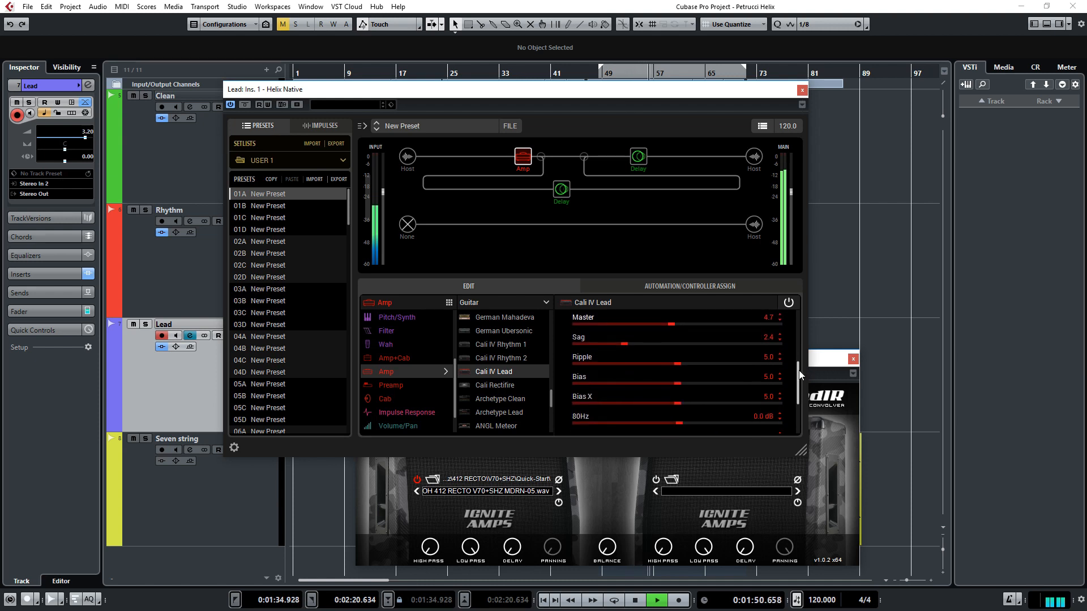
pyautogui.scroll(-3, 799, 371)
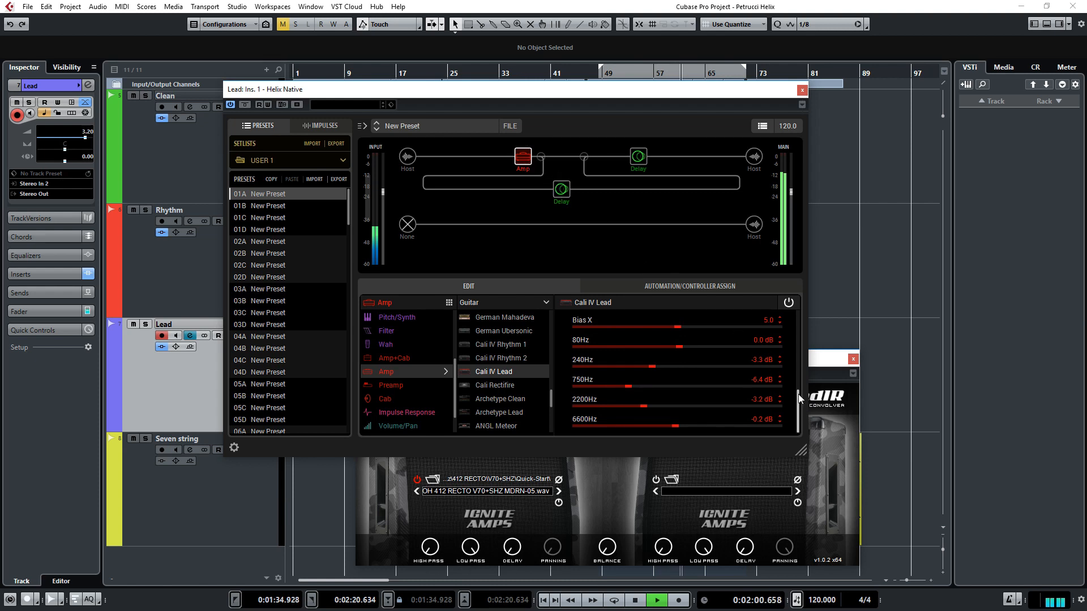
pyautogui.moveTo(798, 394); pyautogui.dragTo(771, 347)
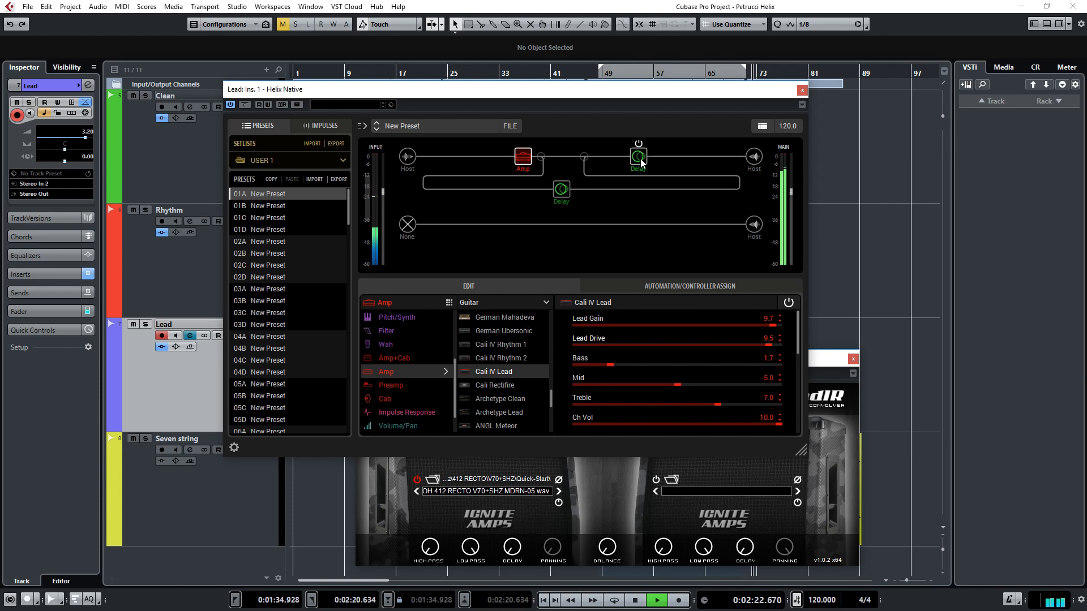
pyautogui.press('space')
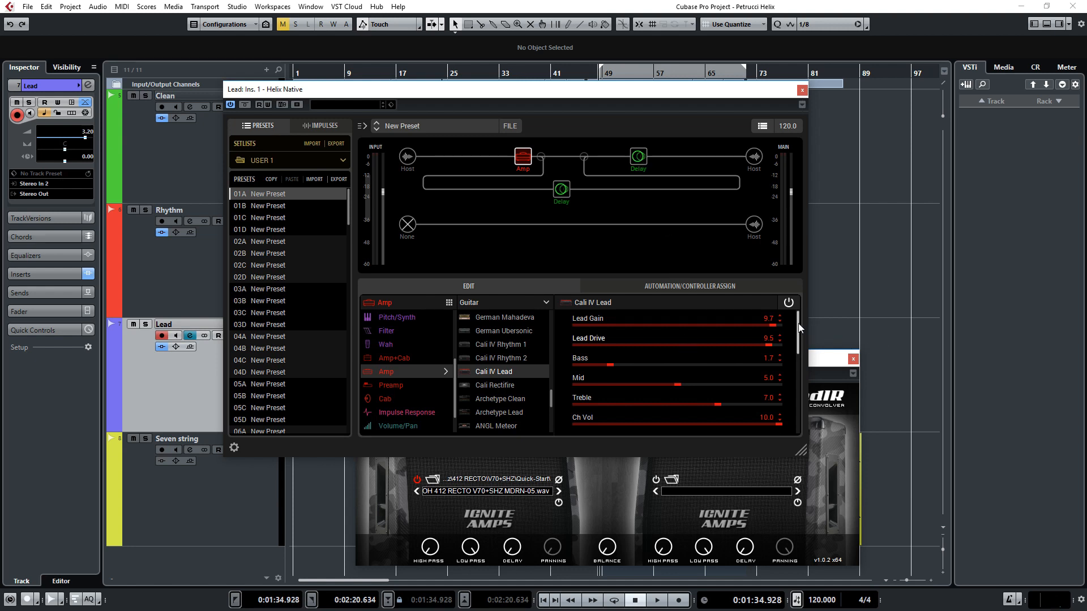
pyautogui.scroll(-1, 799, 328)
pyautogui.scroll(1, 784, 351)
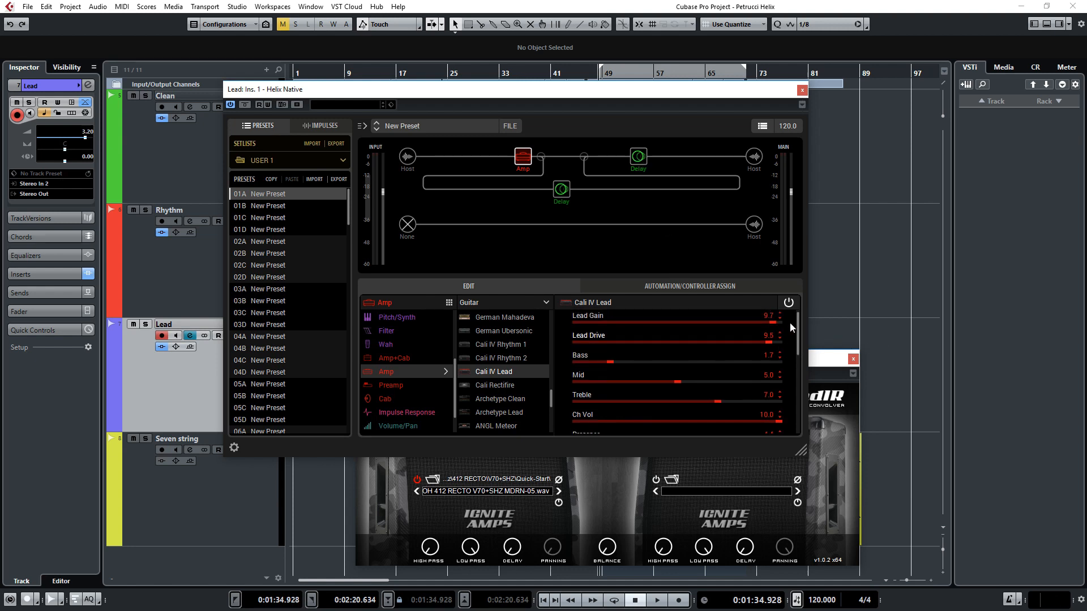
pyautogui.moveTo(797, 327); pyautogui.dragTo(806, 413)
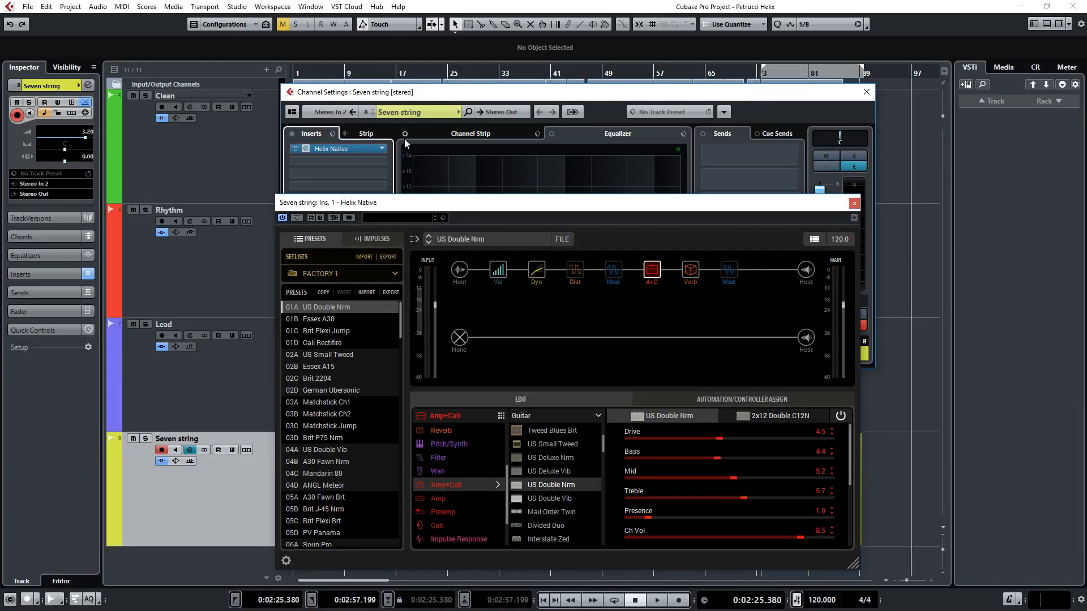
# Step: Paste the copied Helix Native setting onto the Seven string track's Helix Native insert and add NadIR in the following slot
pyautogui.click(382, 150)
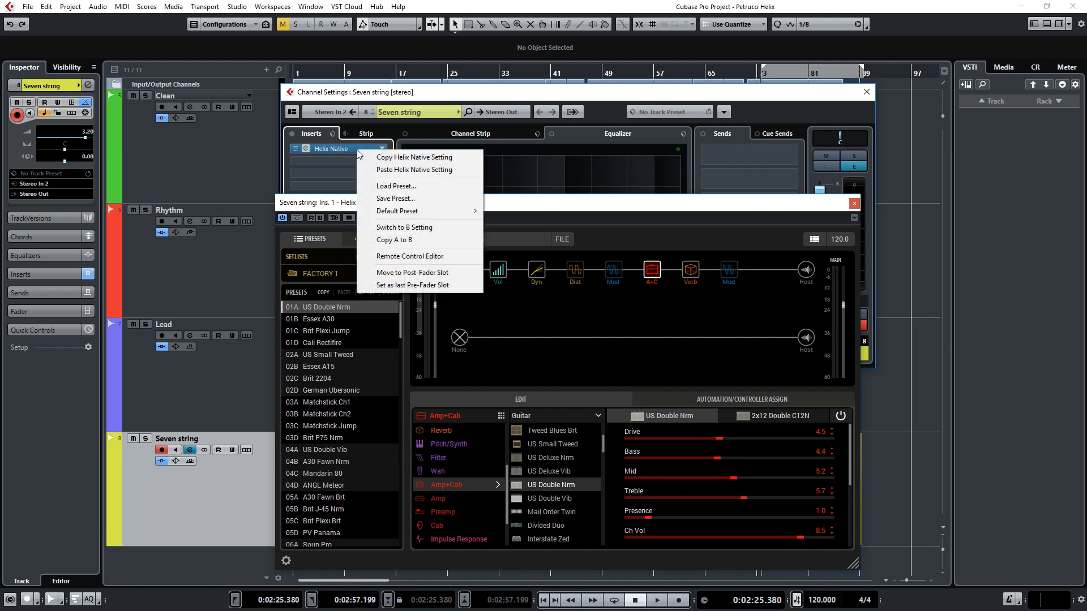
pyautogui.click(384, 169)
pyautogui.click(385, 167)
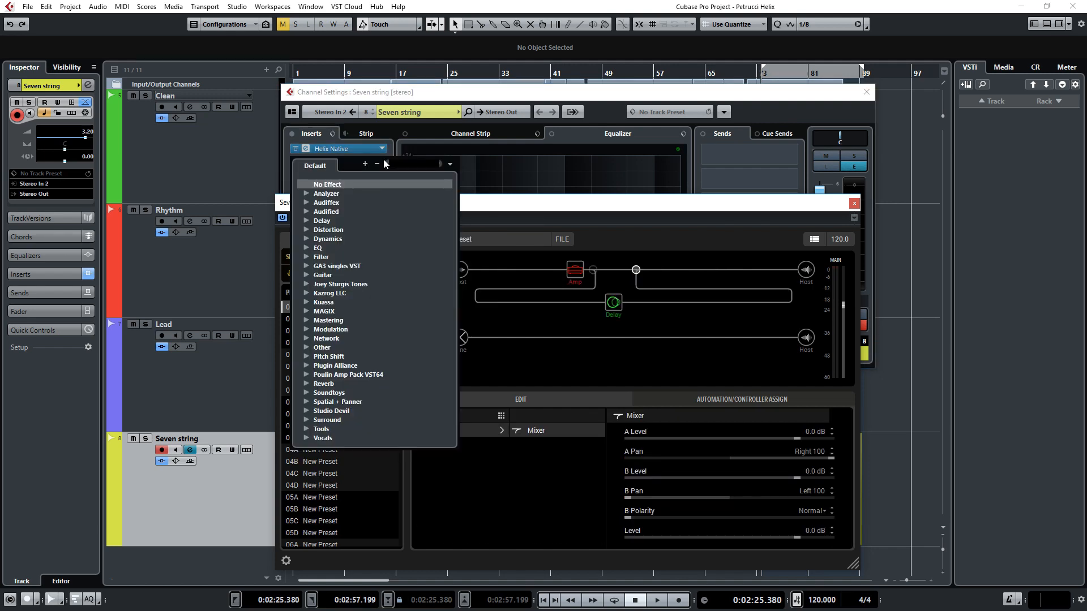
pyautogui.write('nadi')
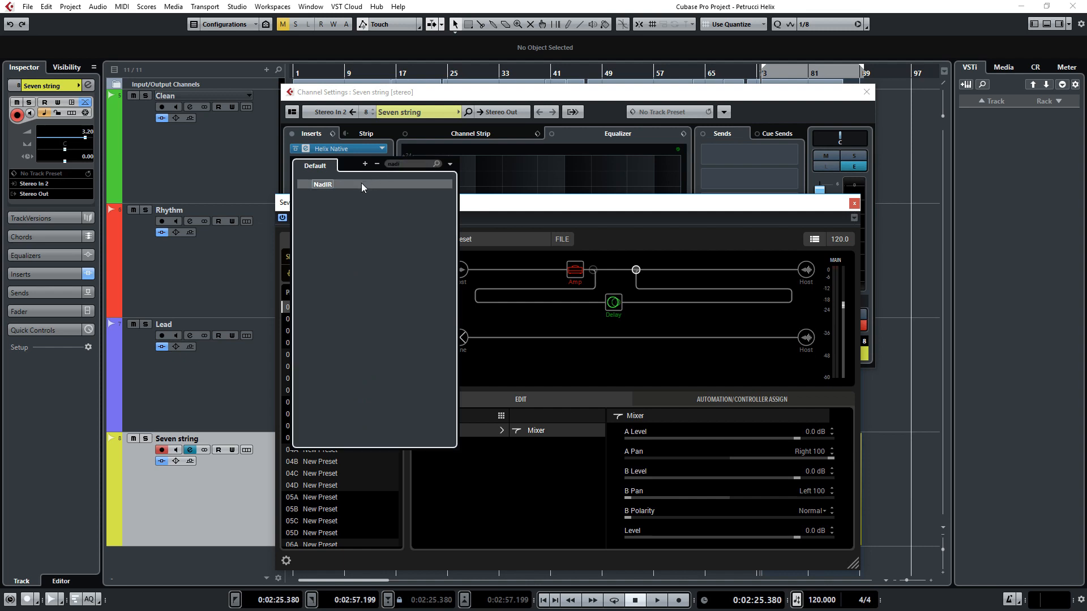
pyautogui.click(367, 184)
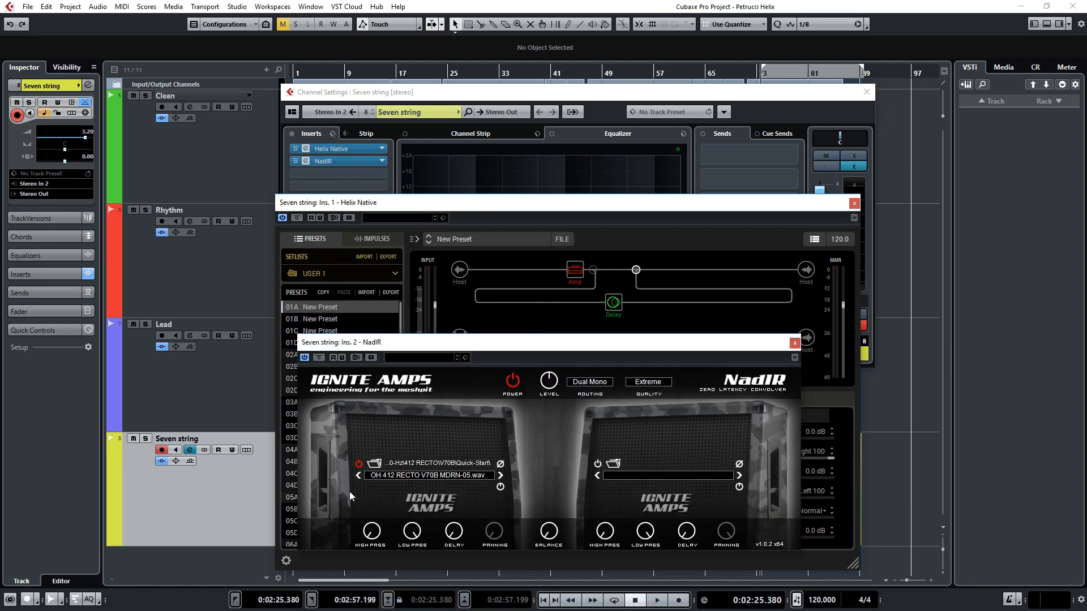
# Step: Load the impulse OH 412 RECTO V60 MDRN-06 from the 412 RECTO V60 Quick-Start folder into NadIR's first cabinet
pyautogui.click(375, 463)
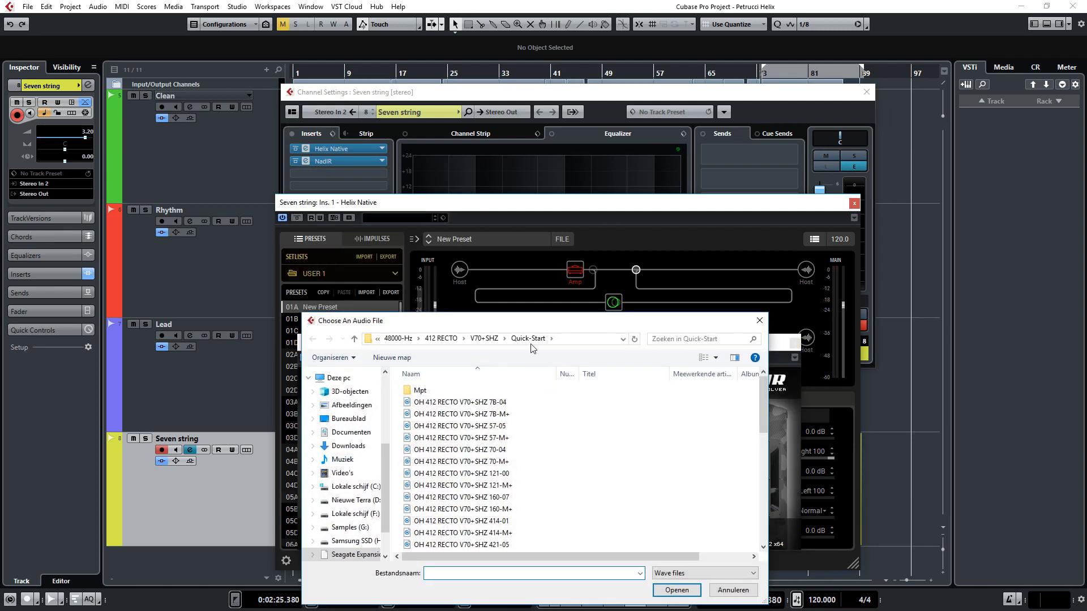
pyautogui.click(447, 342)
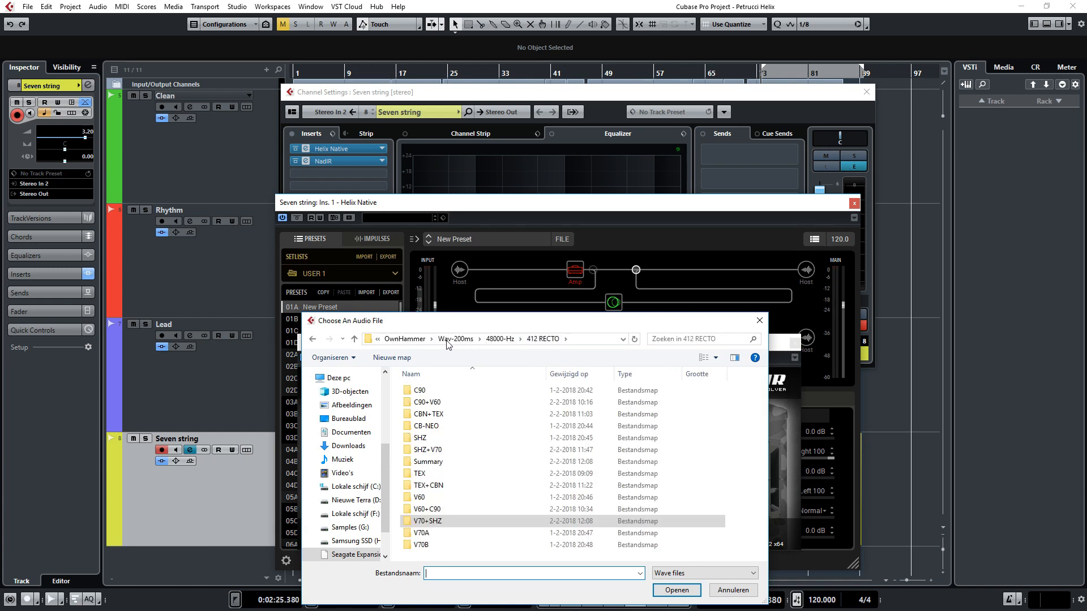
pyautogui.doubleClick(441, 498)
pyautogui.doubleClick(443, 419)
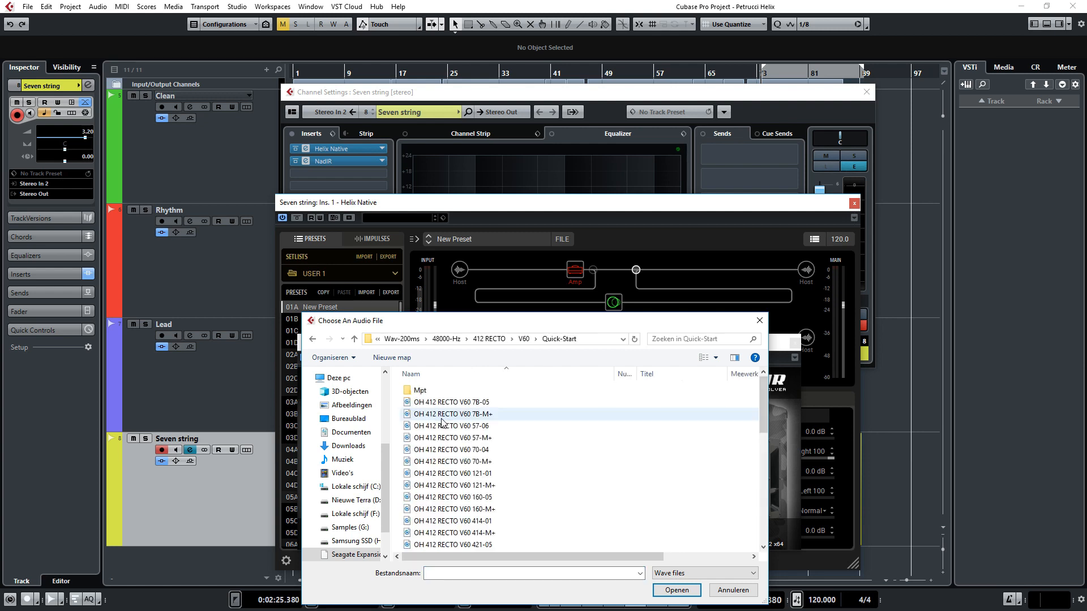
pyautogui.scroll(-5, 497, 419)
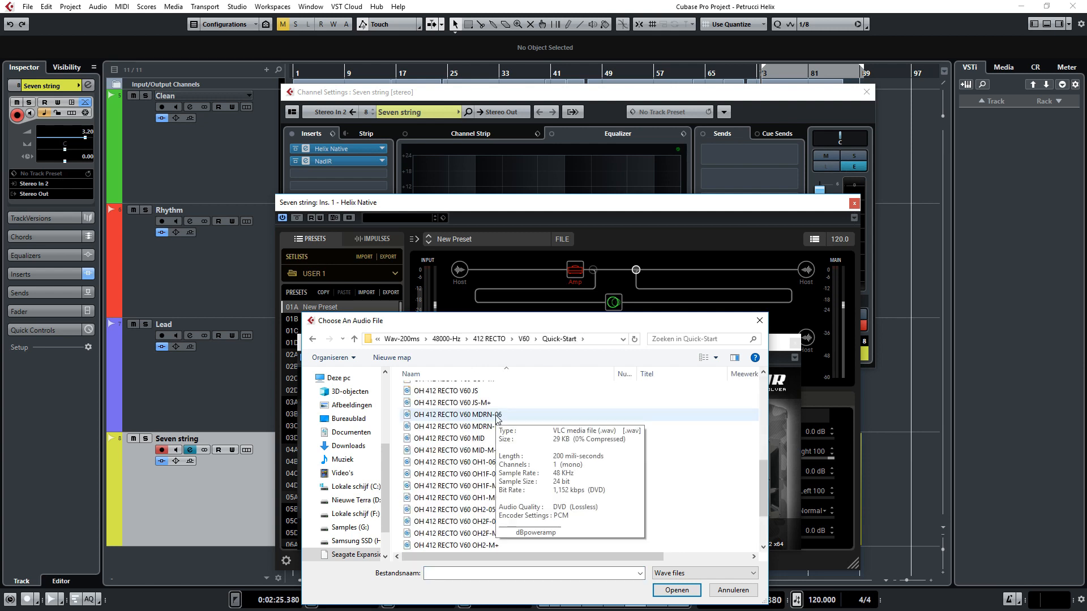
pyautogui.doubleClick(464, 415)
# Step: Show the Seven string track's Cali IV Lead amp settings and audition the seven-string part, stopping playback at the end
pyautogui.click(574, 272)
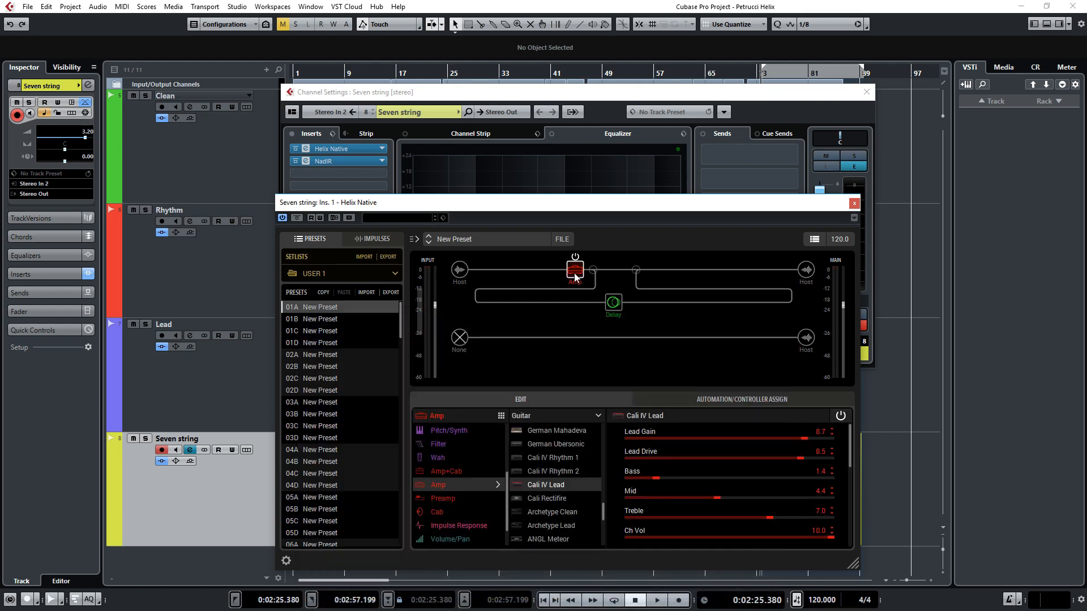
pyautogui.press('space')
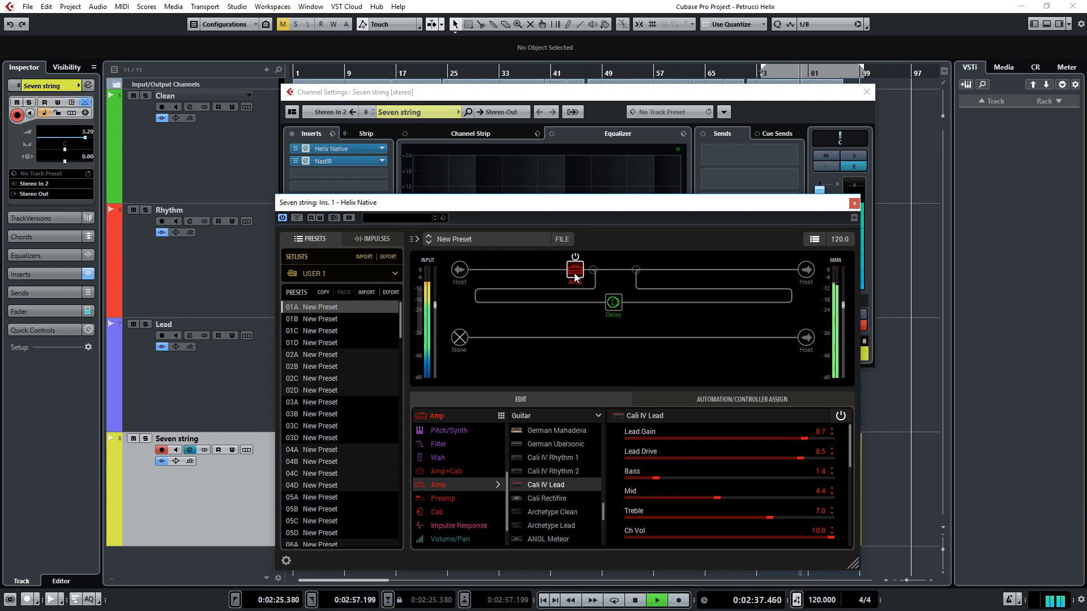
pyautogui.press('space')
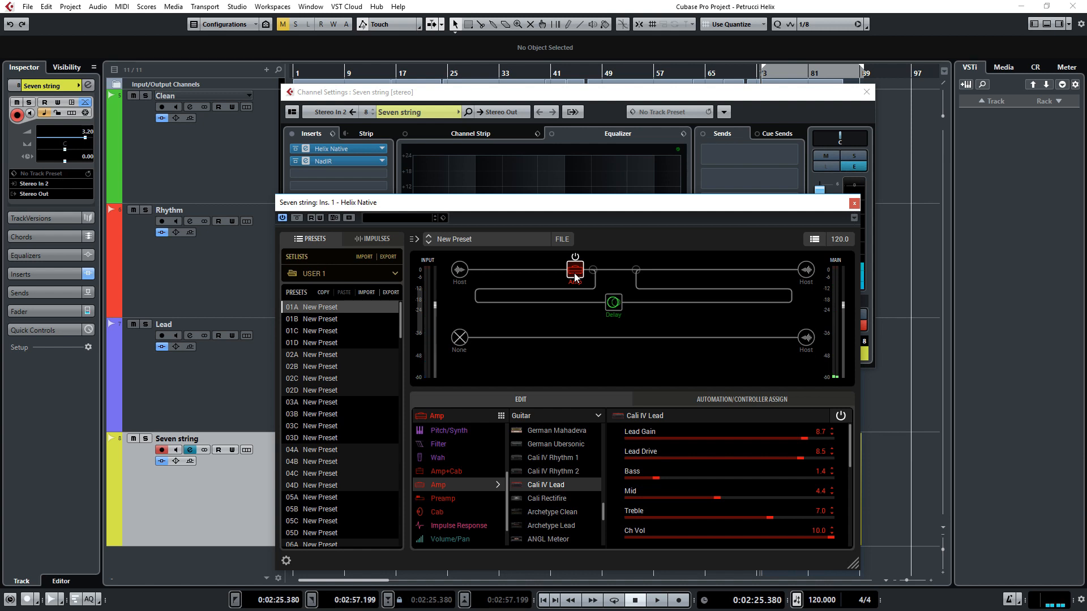
# Step: Set the Seven string amp's Lead Gain to 9.0, Lead Drive to 8.6 and Bass to 0.6 while the part plays
pyautogui.moveTo(851, 434); pyautogui.dragTo(811, 440)
pyautogui.press('space')
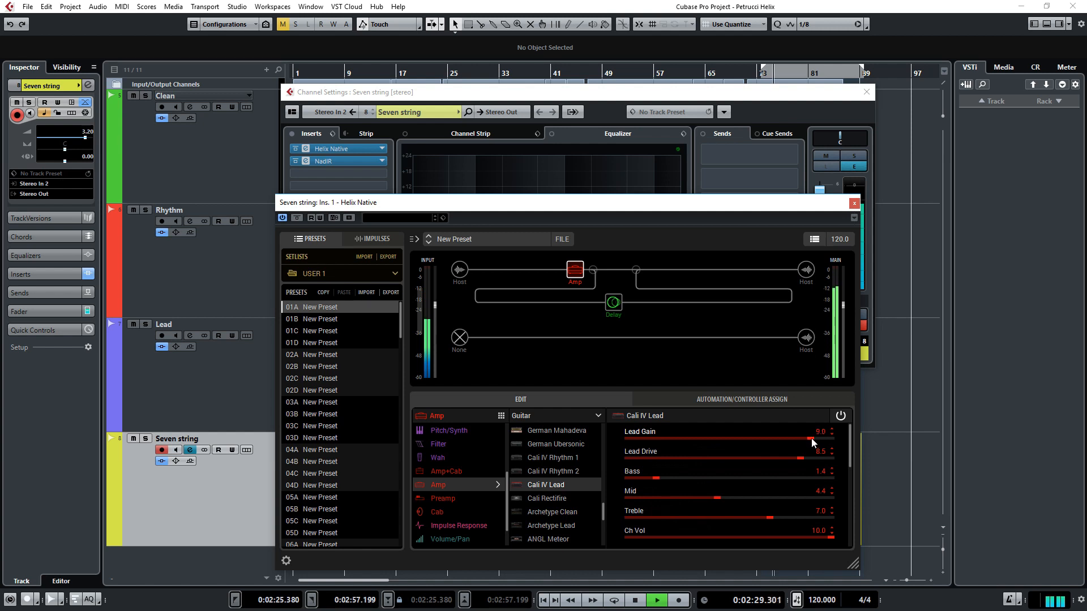
pyautogui.click(803, 458)
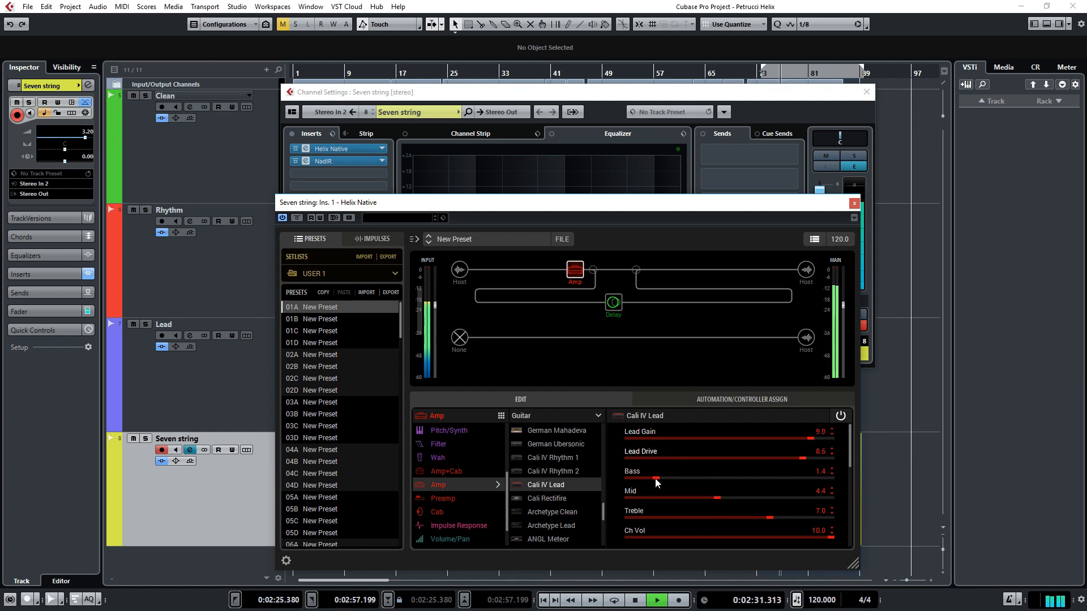
pyautogui.moveTo(655, 480); pyautogui.dragTo(640, 481)
pyautogui.press('space')
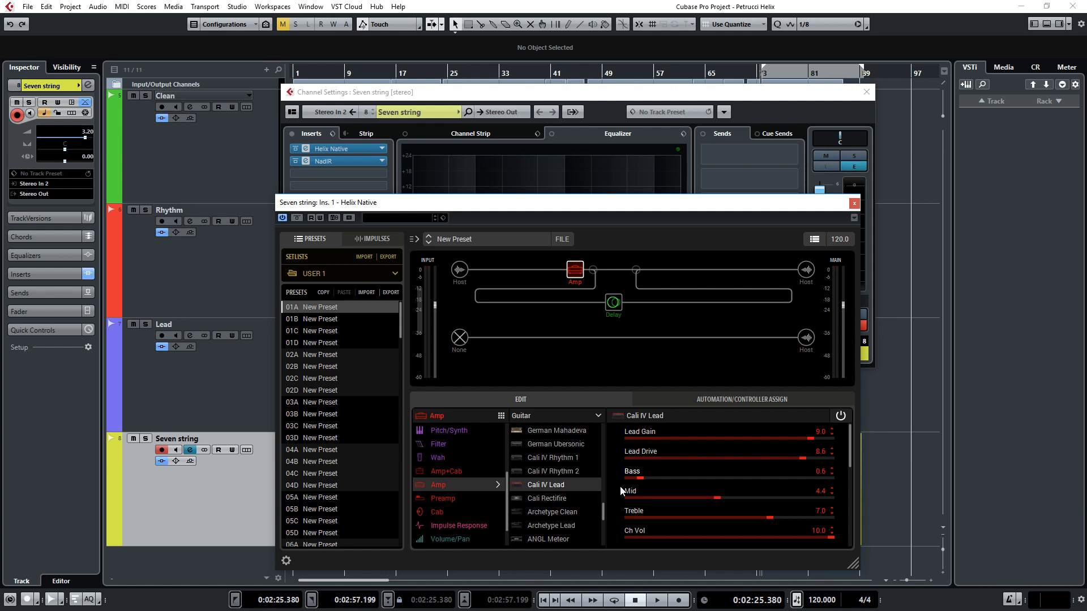
# Step: During playback, set the amp's Mid to 4.3 and Treble to 7.2, nudge Presence up slightly and review its EQ bands
pyautogui.press('space')
pyautogui.click(773, 518)
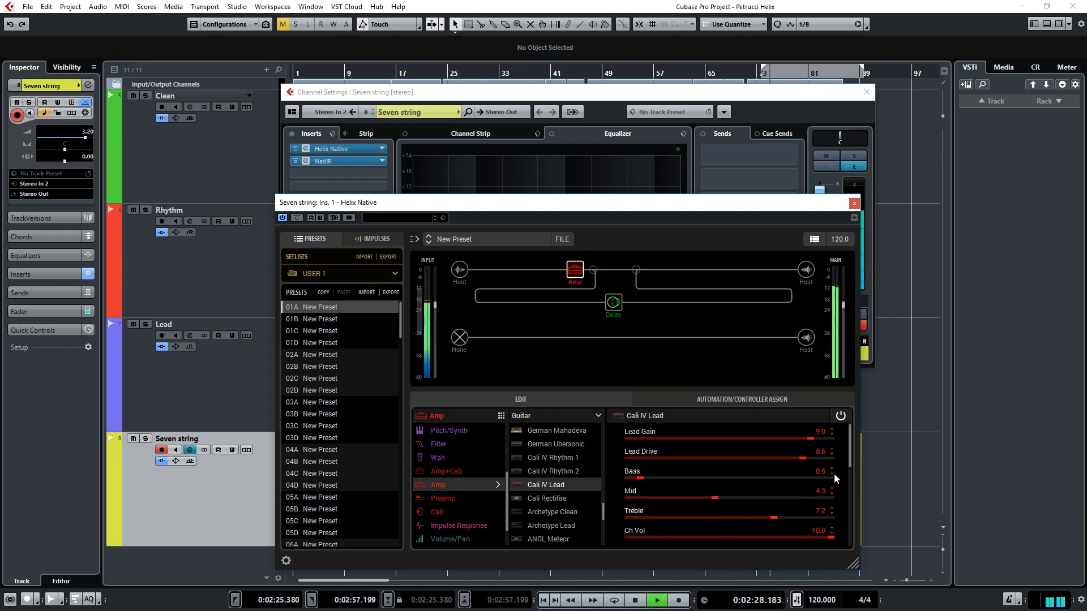
pyautogui.scroll(-4, 826, 478)
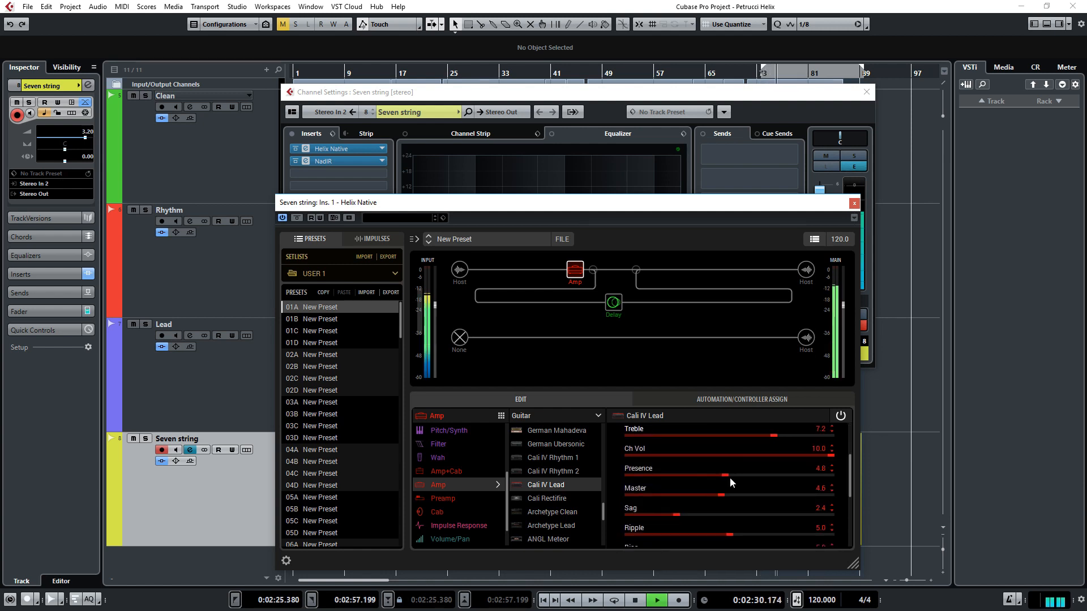
pyautogui.click(729, 476)
pyautogui.scroll(-2, 847, 474)
pyautogui.moveTo(854, 510); pyautogui.dragTo(857, 521)
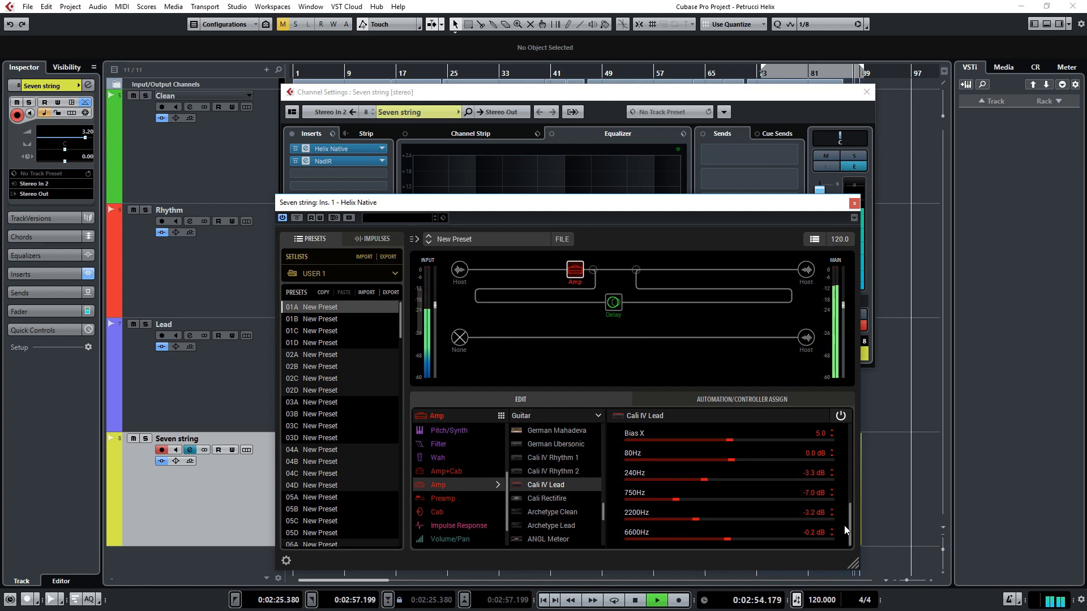
pyautogui.press('space')
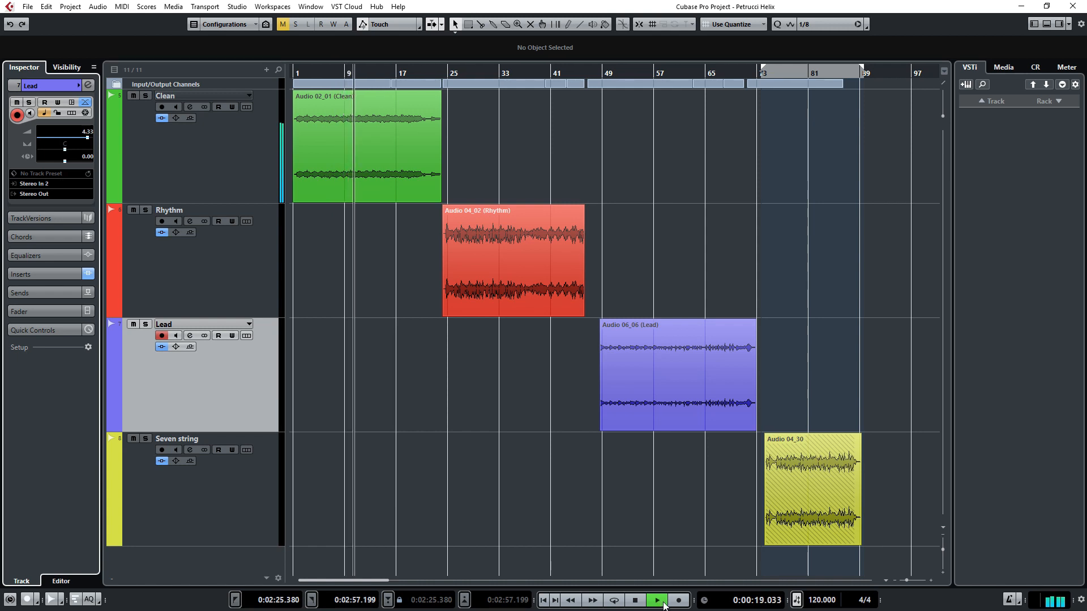
# Step: End the Clean playback and play back the Rhythm clip from its start
pyautogui.click(663, 603)
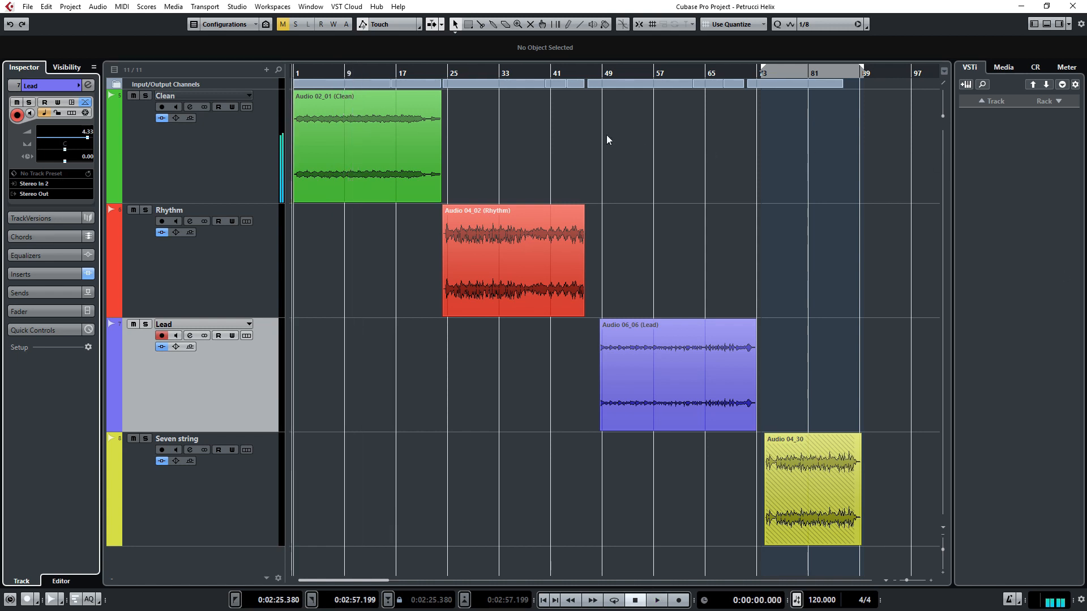
pyautogui.click(443, 72)
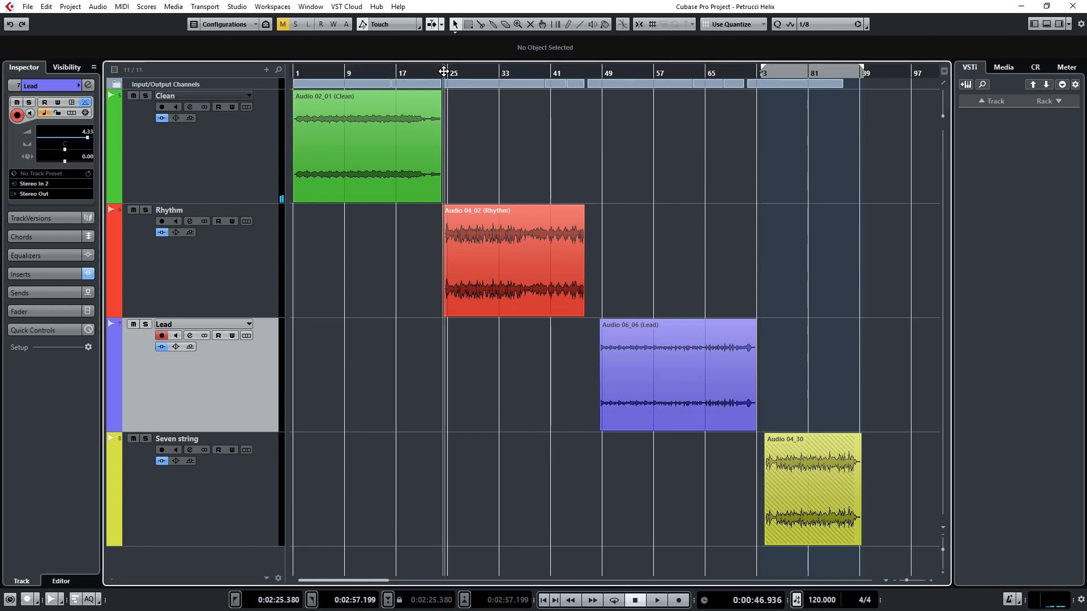
pyautogui.press('space')
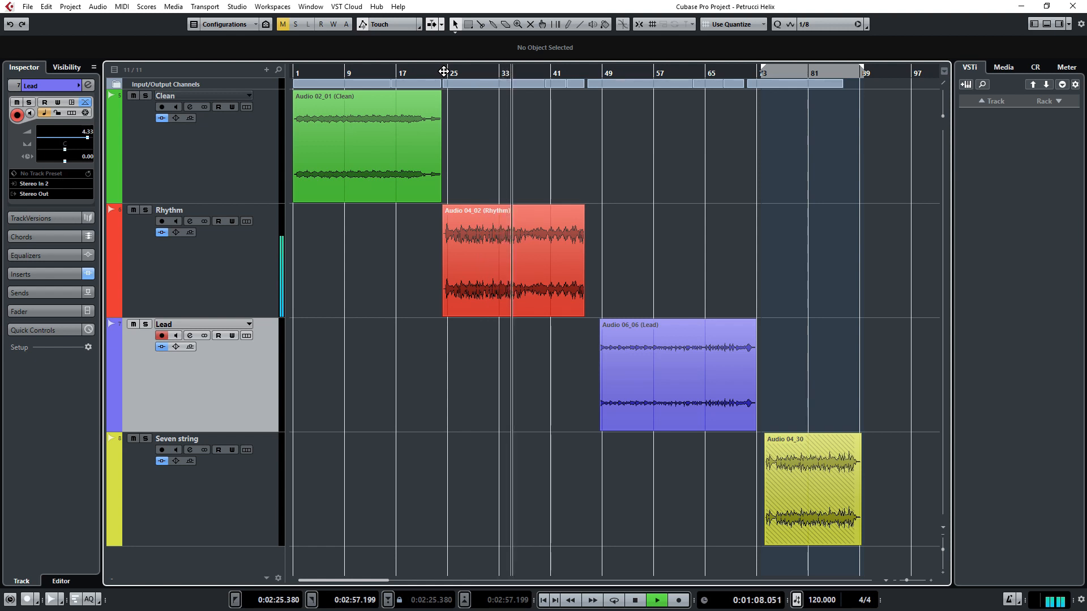
pyautogui.press('space')
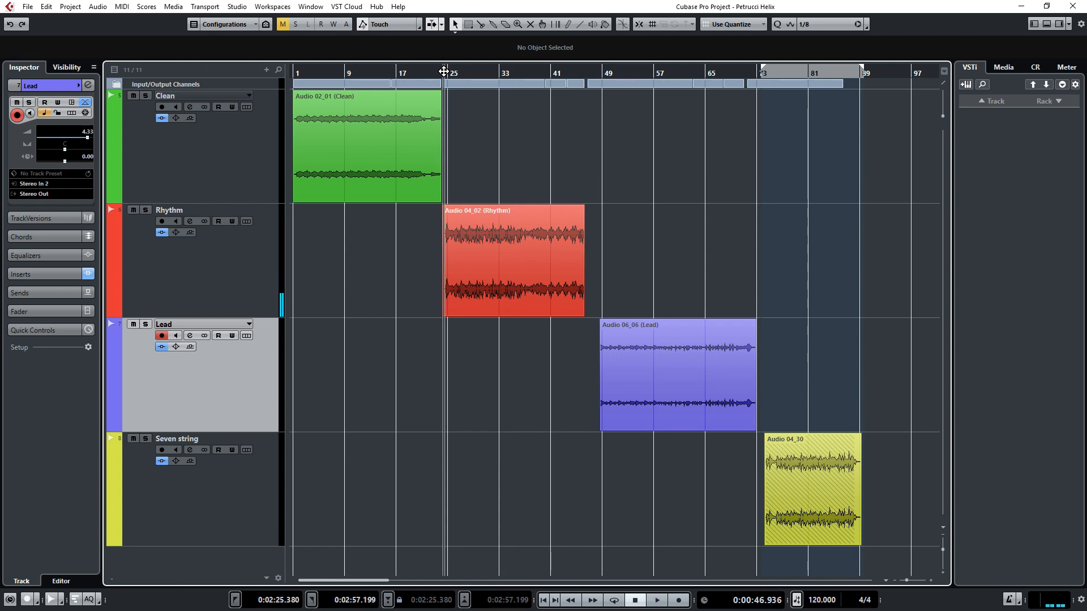
# Step: Play back the Lead clip from bar 57 and stop playback
pyautogui.moveTo(443, 70); pyautogui.dragTo(599, 72)
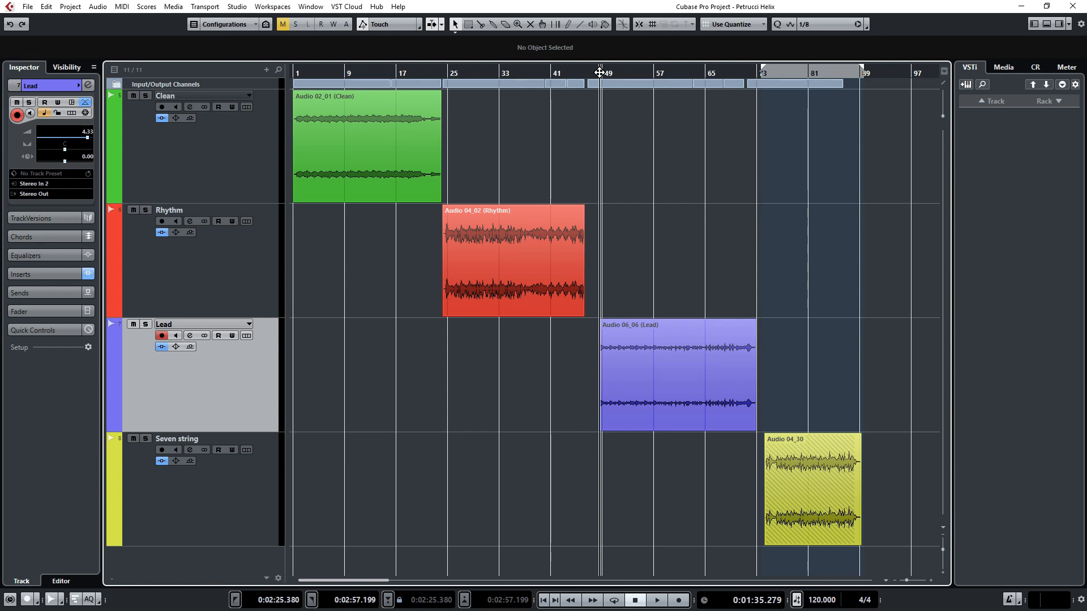
pyautogui.click(656, 74)
pyautogui.press('space')
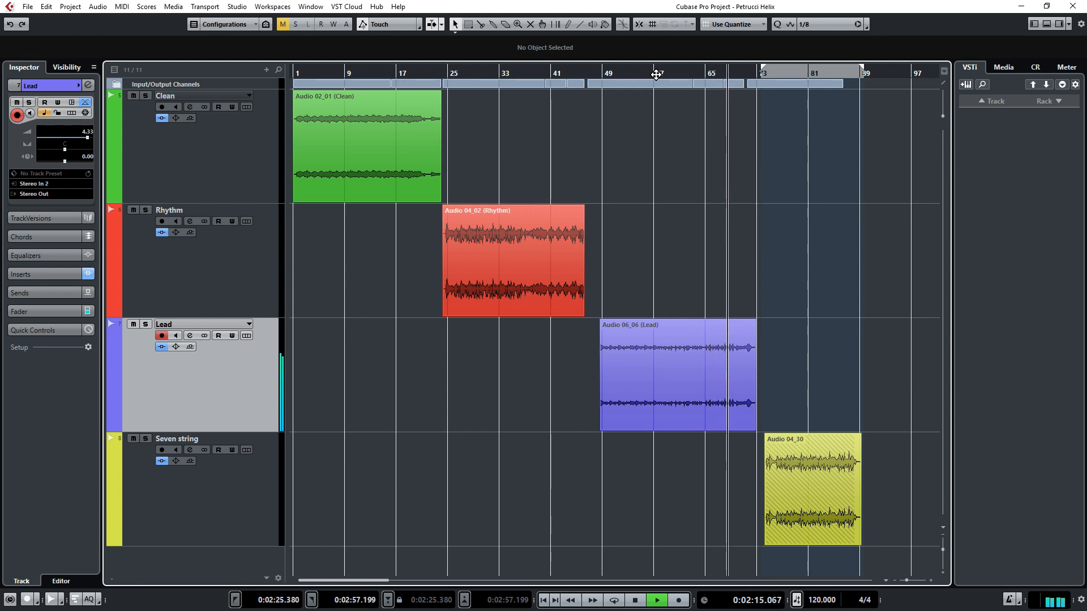
pyautogui.press('space')
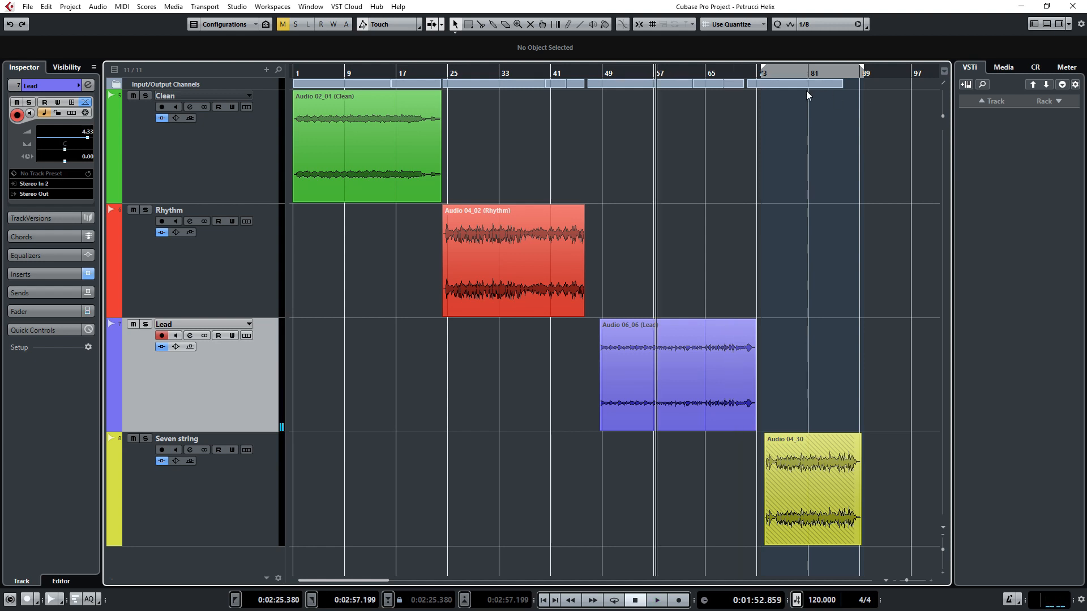
# Step: Play back the Seven string clip from its start and stop playback
pyautogui.click(761, 73)
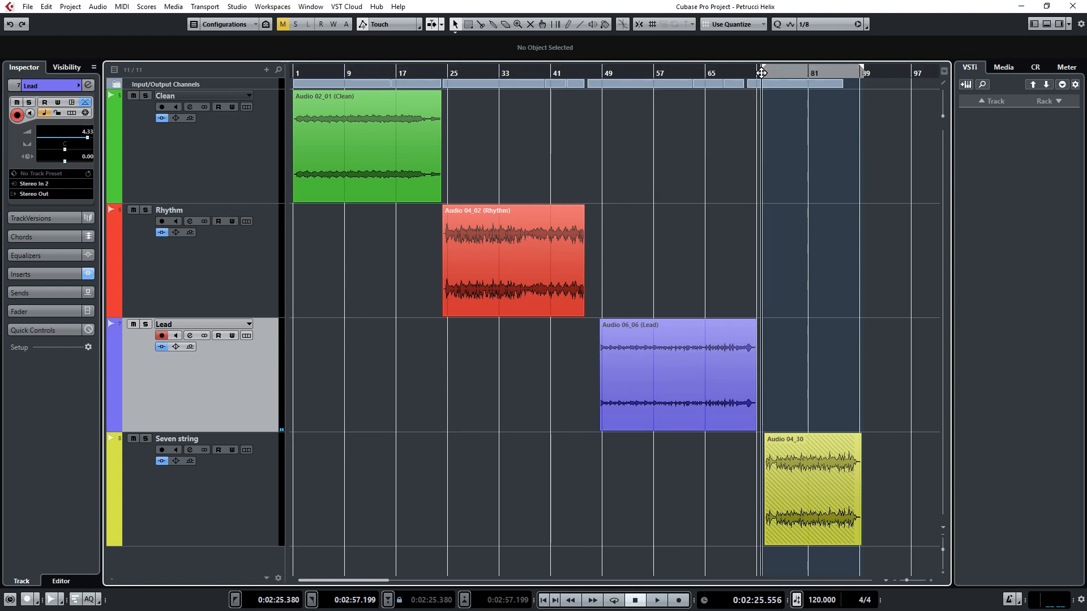
pyautogui.click(763, 73)
pyautogui.press('space')
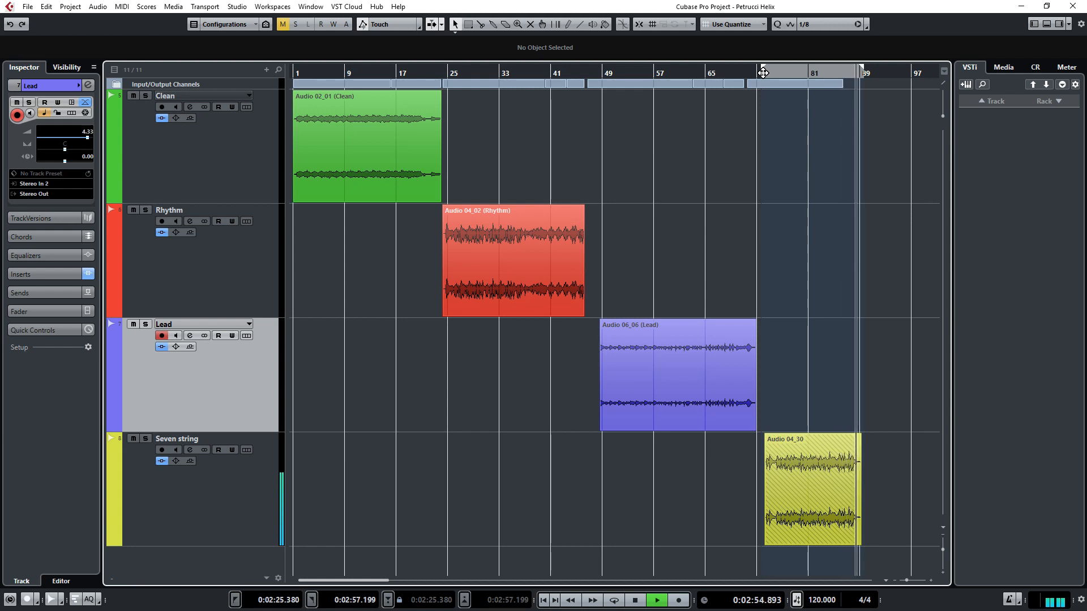
pyautogui.press('space')
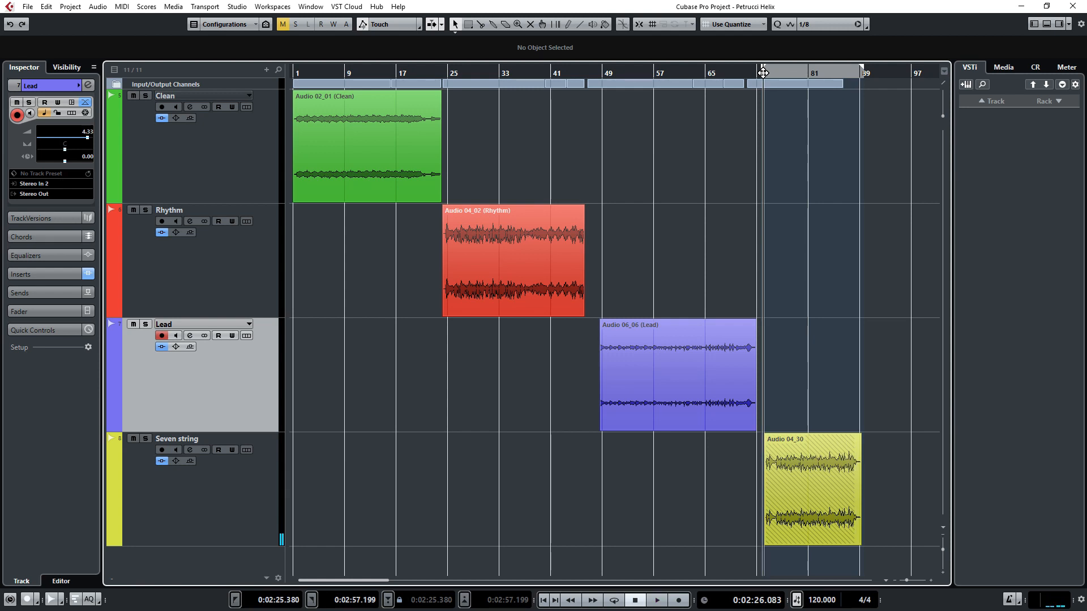